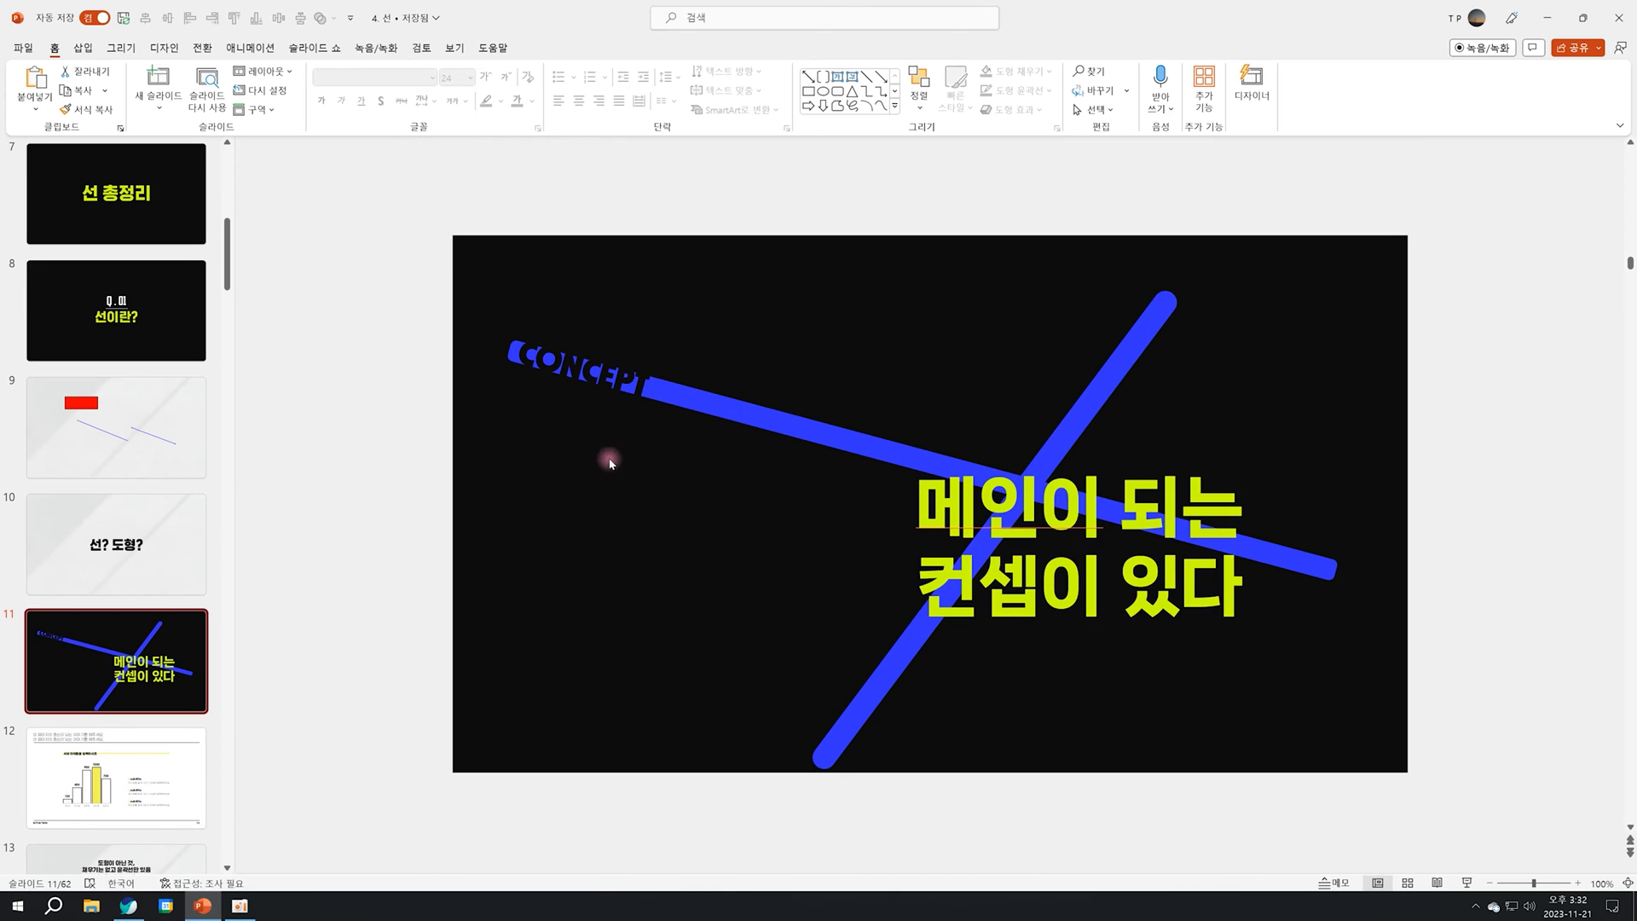
Try moving the CONCEPT bar and the diagonal blue line on slide 11, undoing each move.
drag(676, 391, 747, 304)
key(ctrl+z)
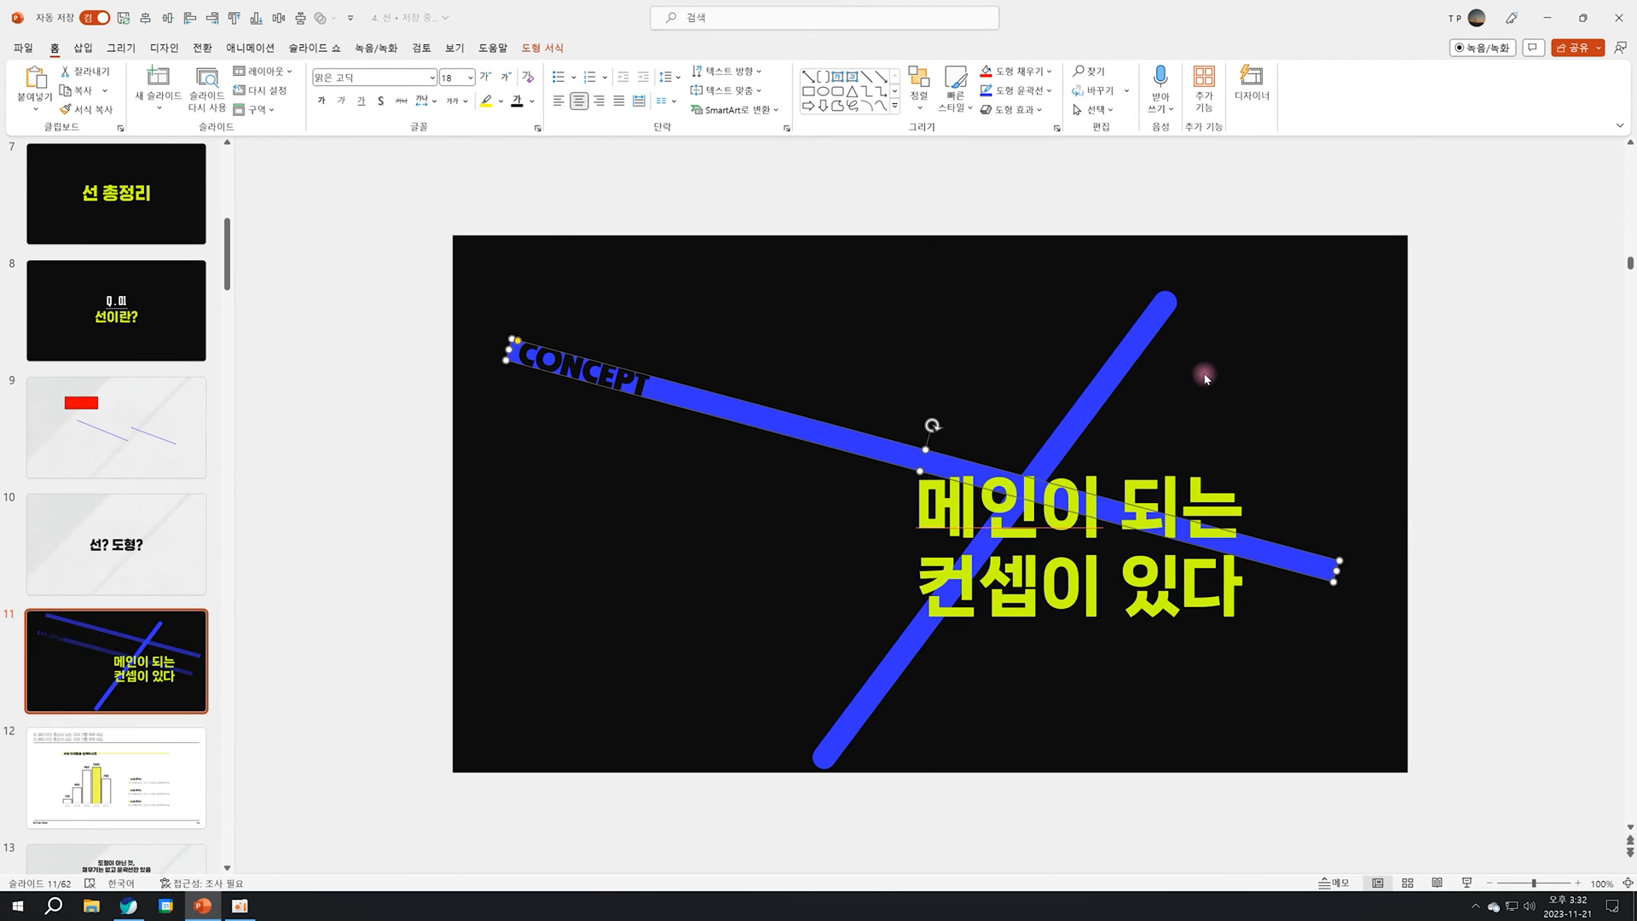
drag(1122, 356, 1120, 306)
key(ctrl+z)
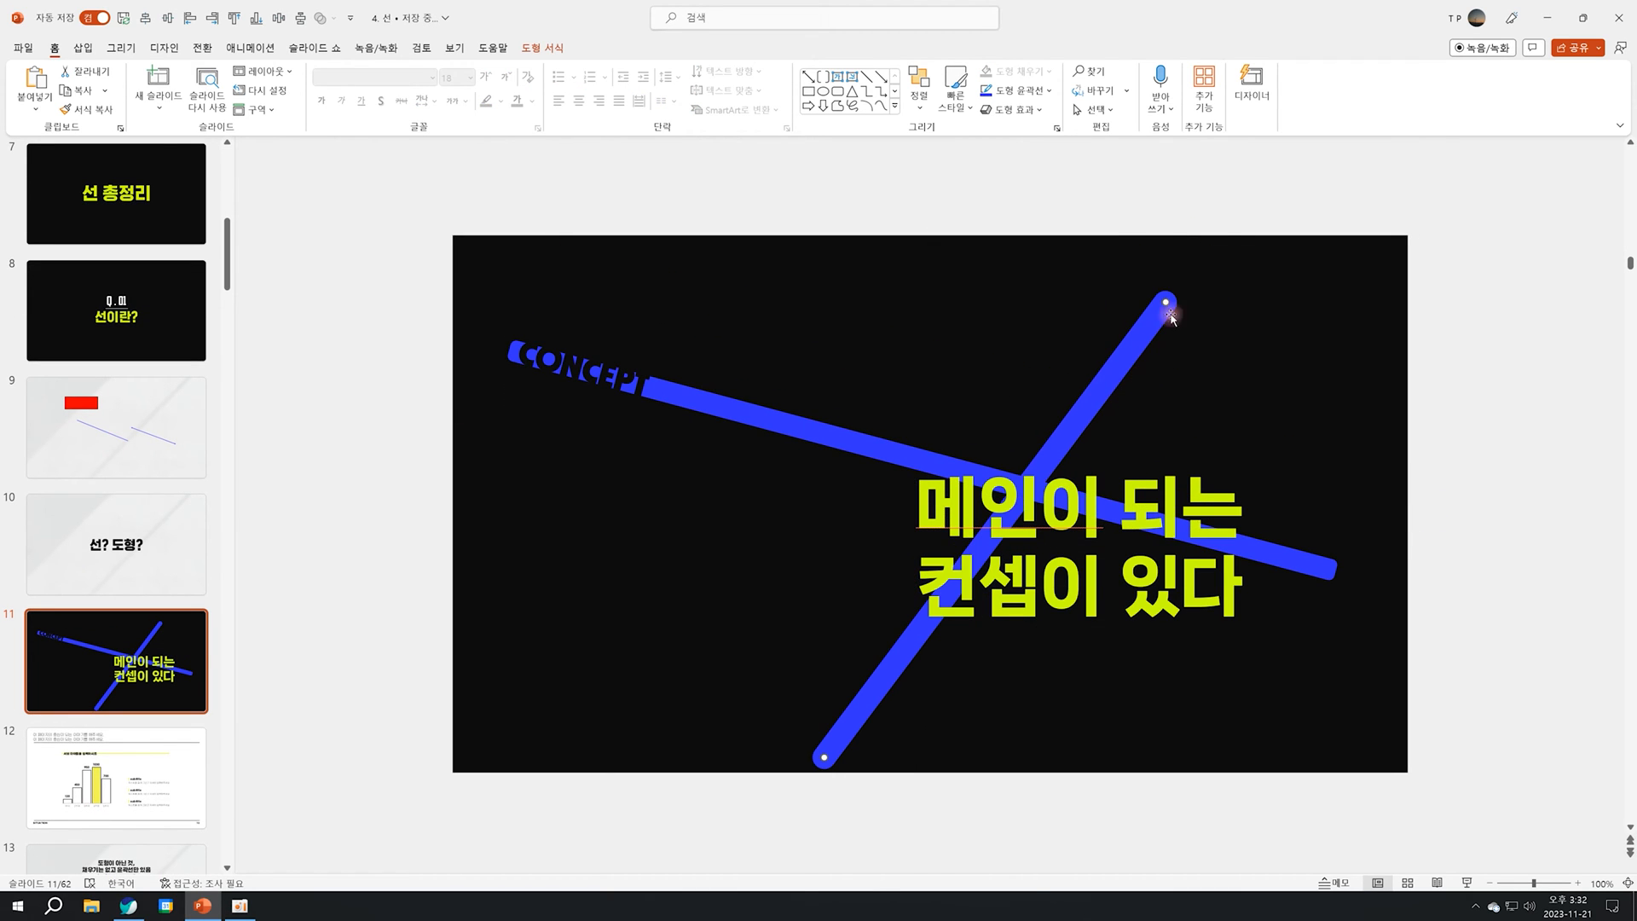
drag(870, 457, 857, 376)
key(ctrl+z)
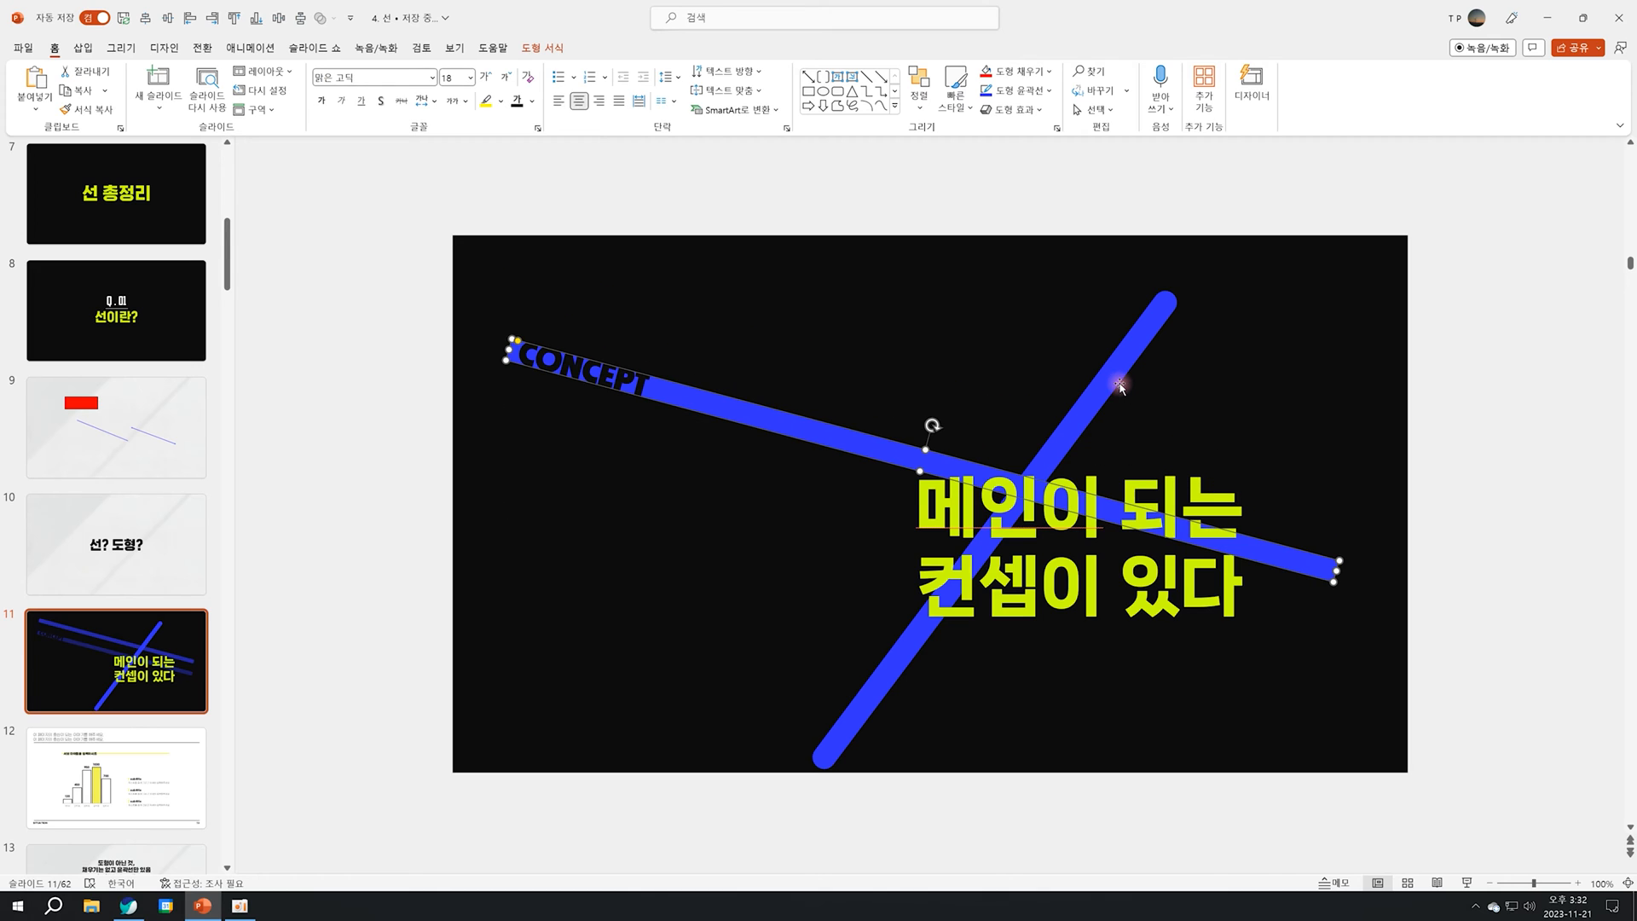
Set the width of the steep diagonal blue line on slide 11 to 27.5 pt in its shape formatting.
click(1118, 378)
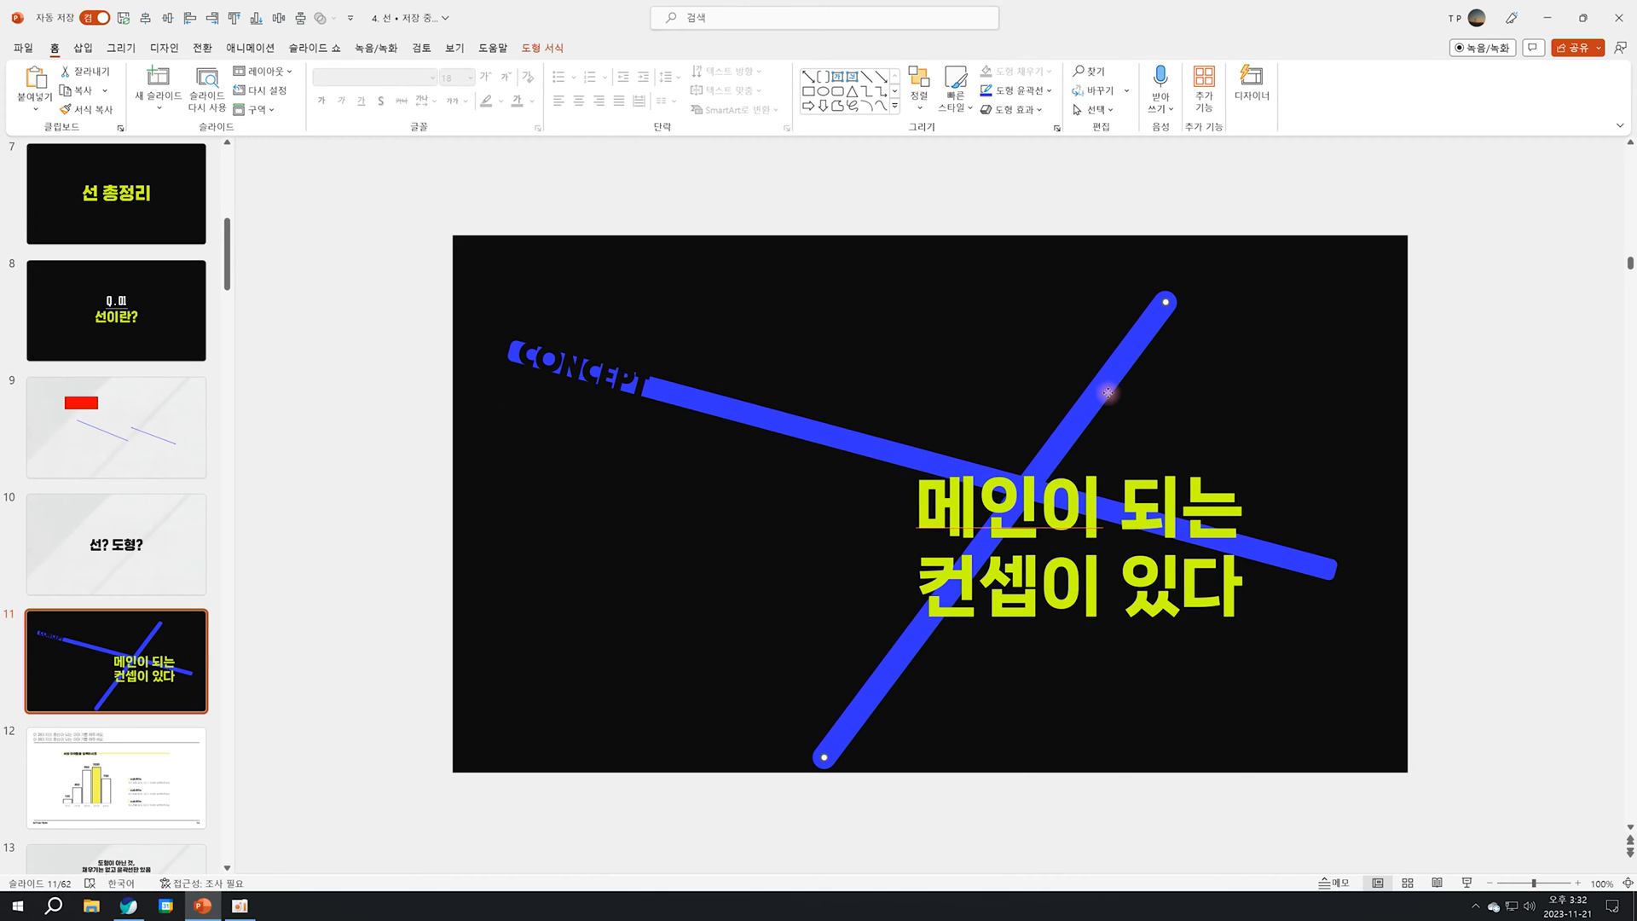
right_click(1109, 394)
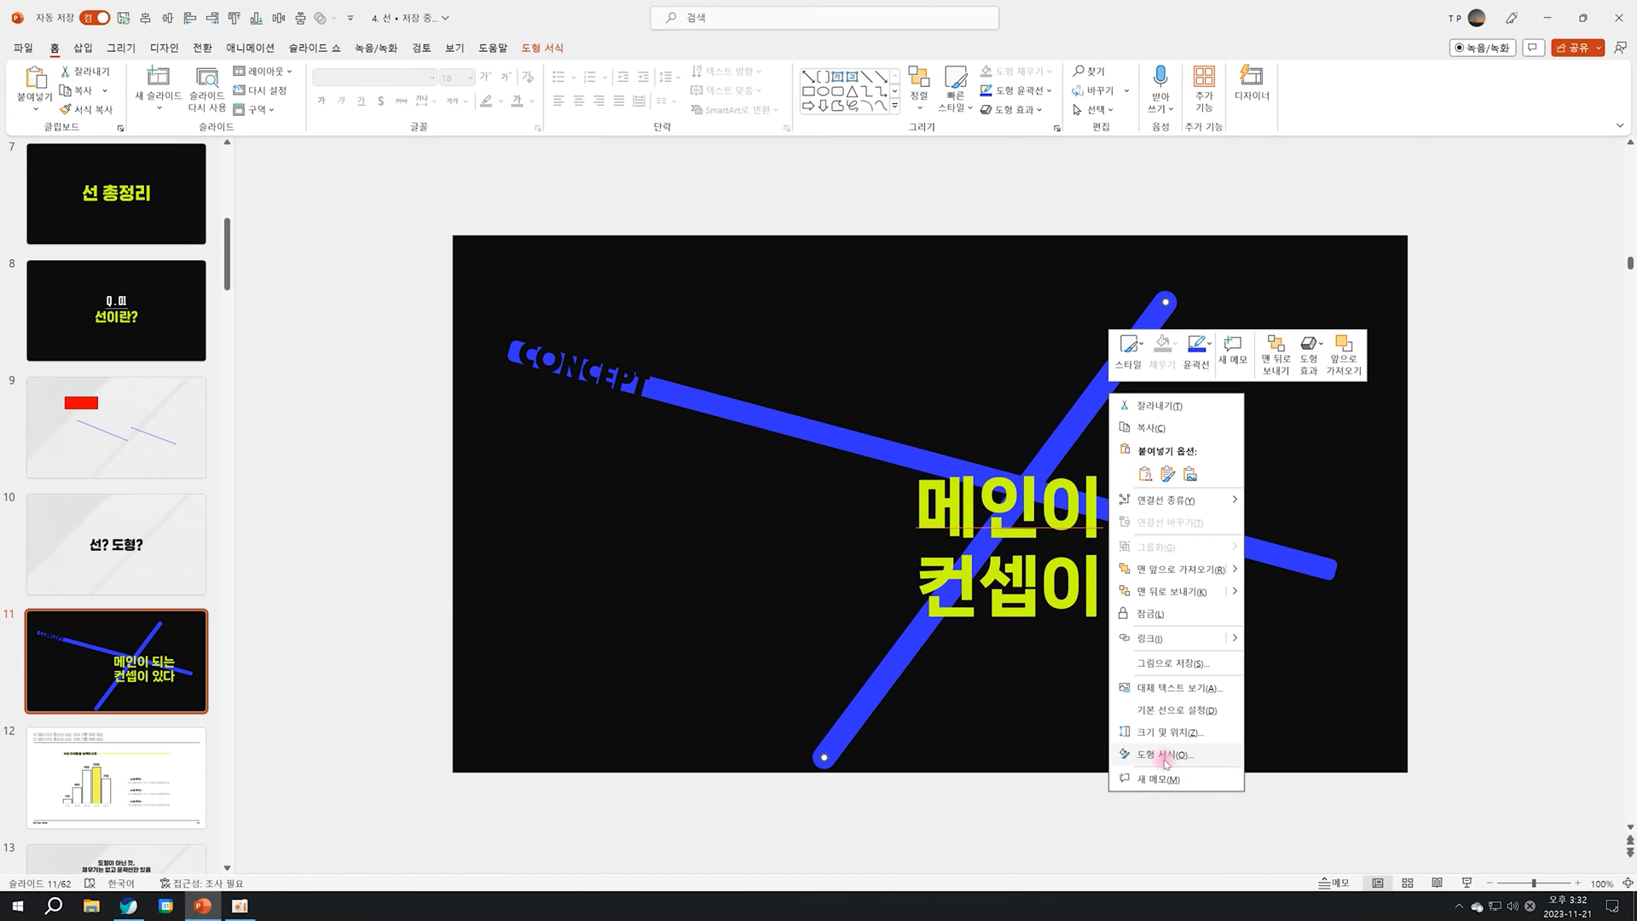
click(1165, 755)
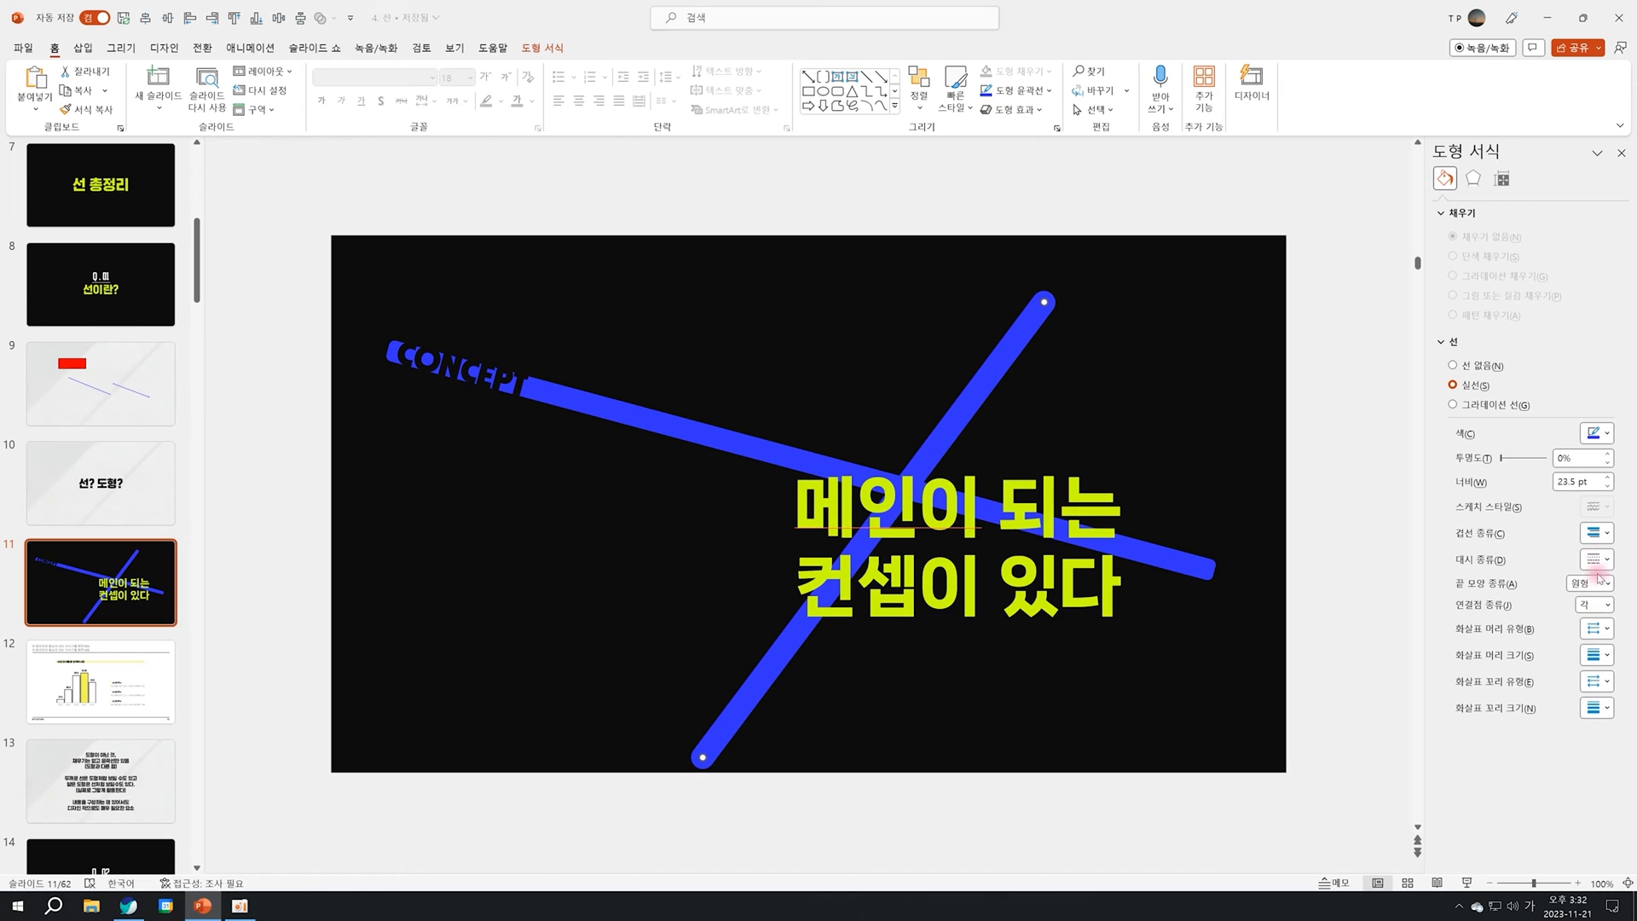
click(1607, 478)
click(1607, 484)
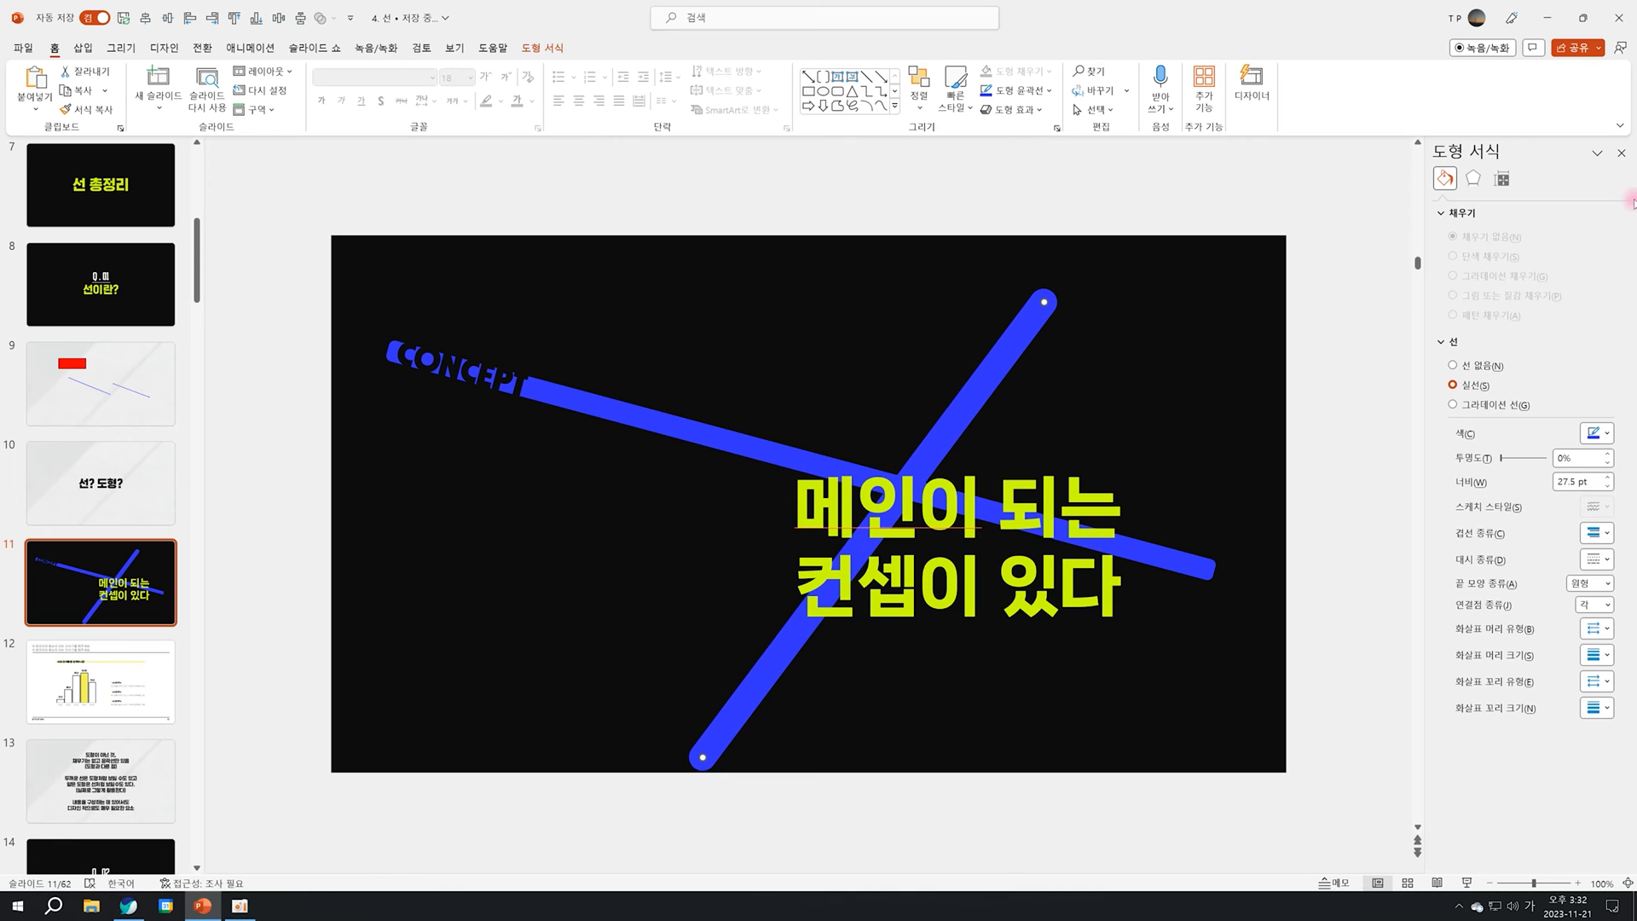
click(1620, 153)
click(1388, 454)
Present slides 11 and 12 as a slide show, and return to editing slide 12 to inspect the yellow subtitle markers.
key(shift+F5)
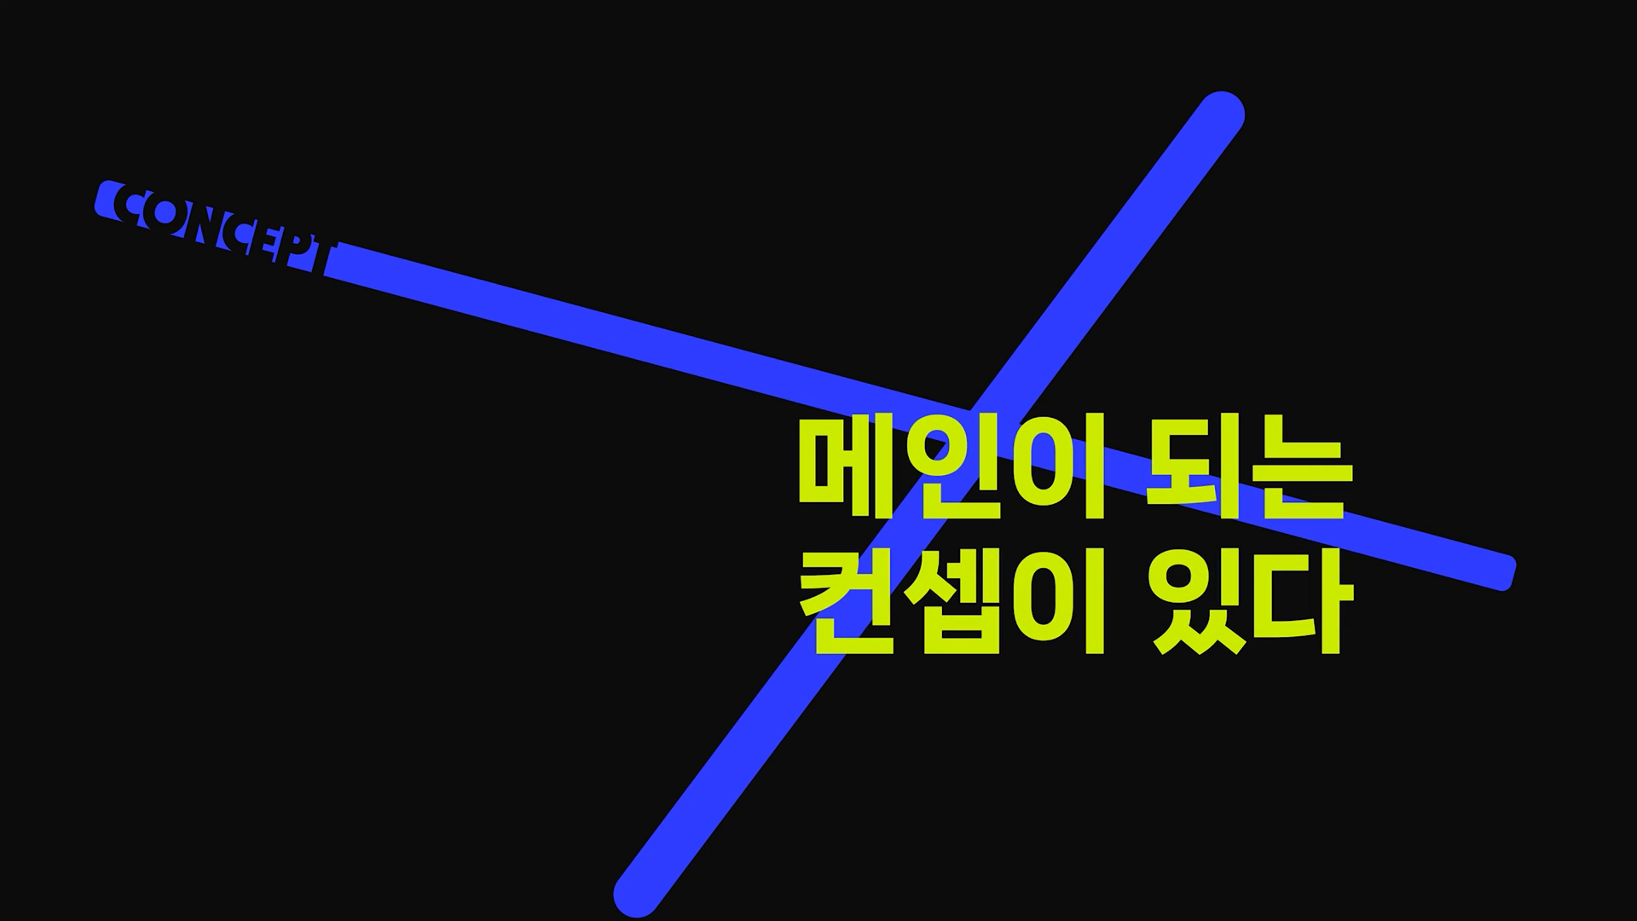
key(Right)
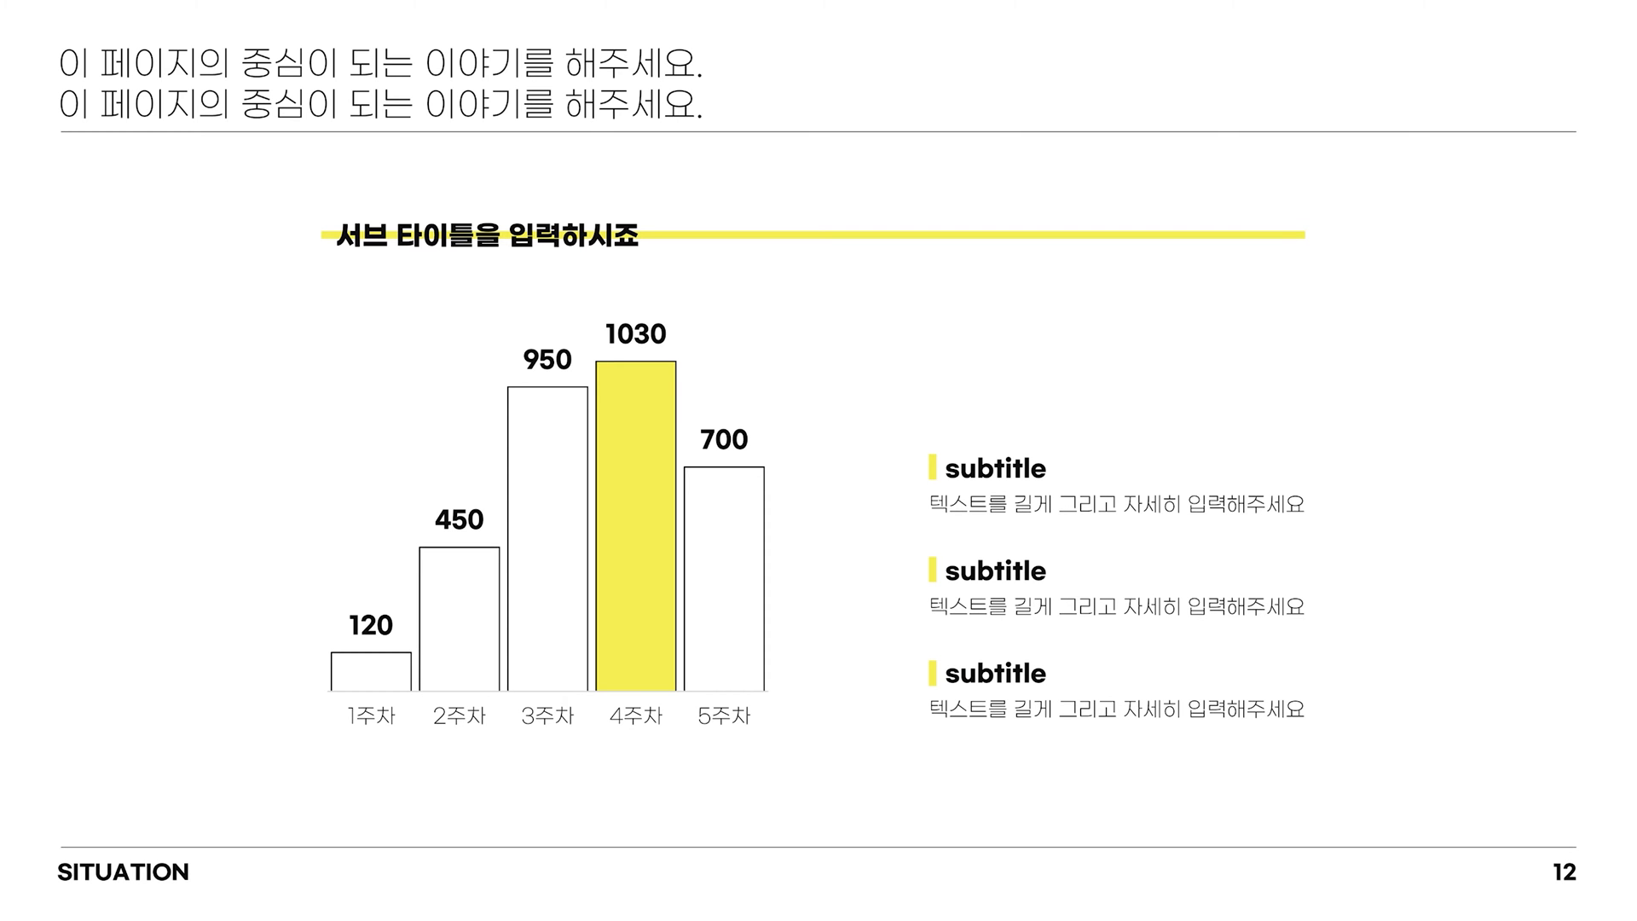
key(Escape)
drag(935, 449, 1016, 720)
scroll(1031, 682, up, 5)
click(874, 591)
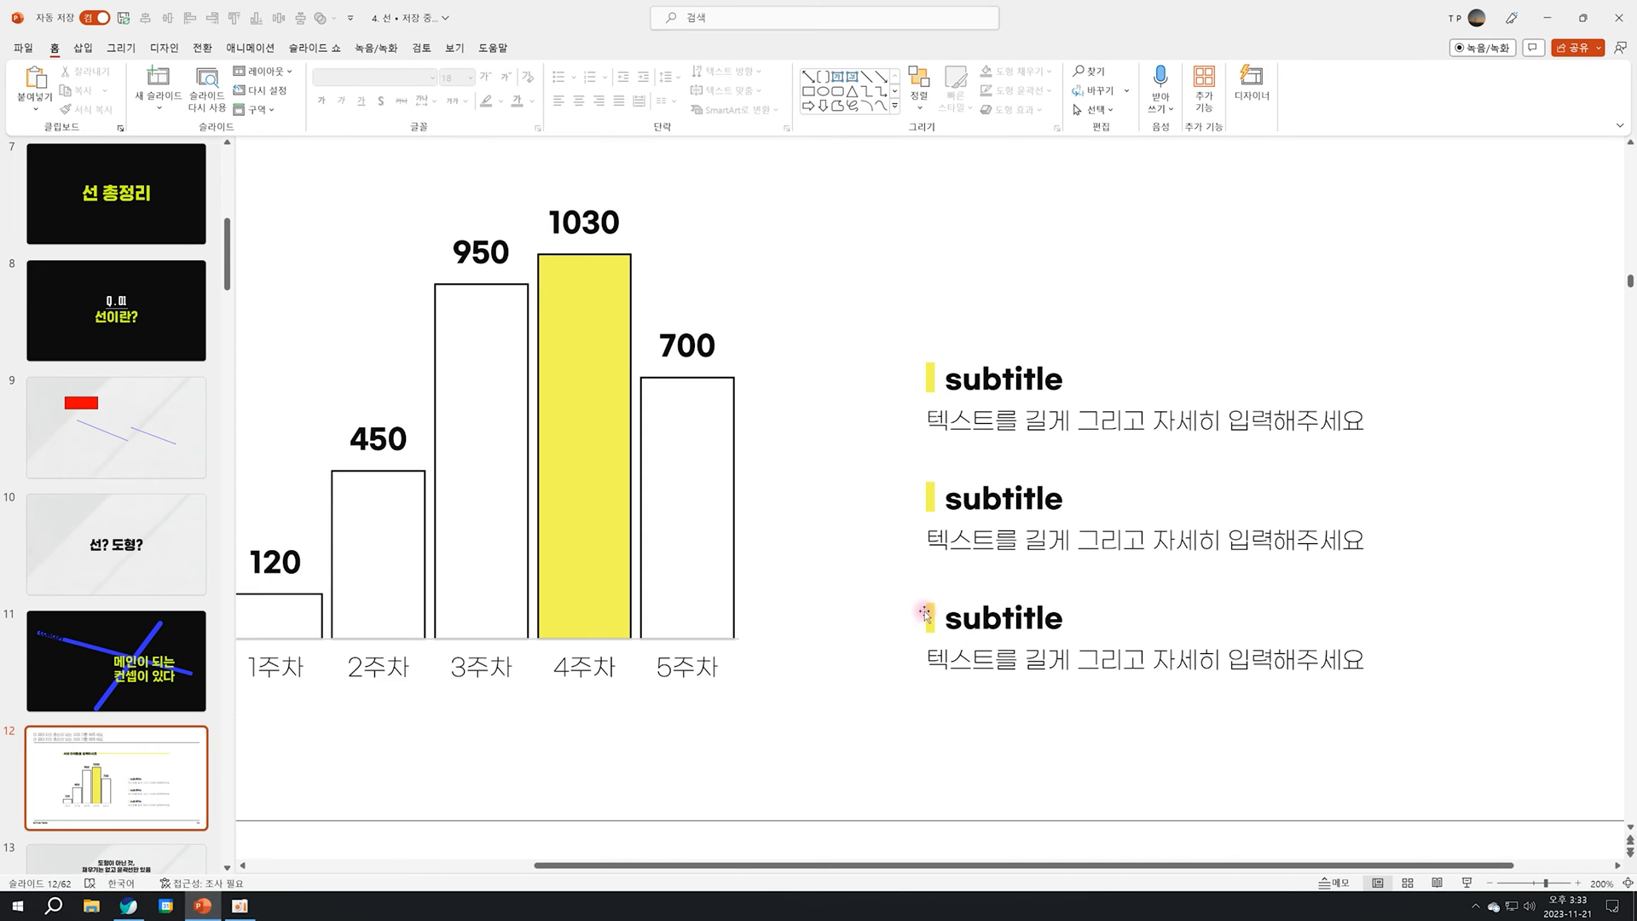
Try enlarging the yellow marker beside the first subtitle across the chart and undo the change.
click(930, 378)
drag(925, 394, 641, 678)
click(1274, 260)
key(ctrl+z)
Go to the empty slide 15 and draw a slightly sloping straight line about 7.2 cm wide and 1 cm high.
key(shift+F5)
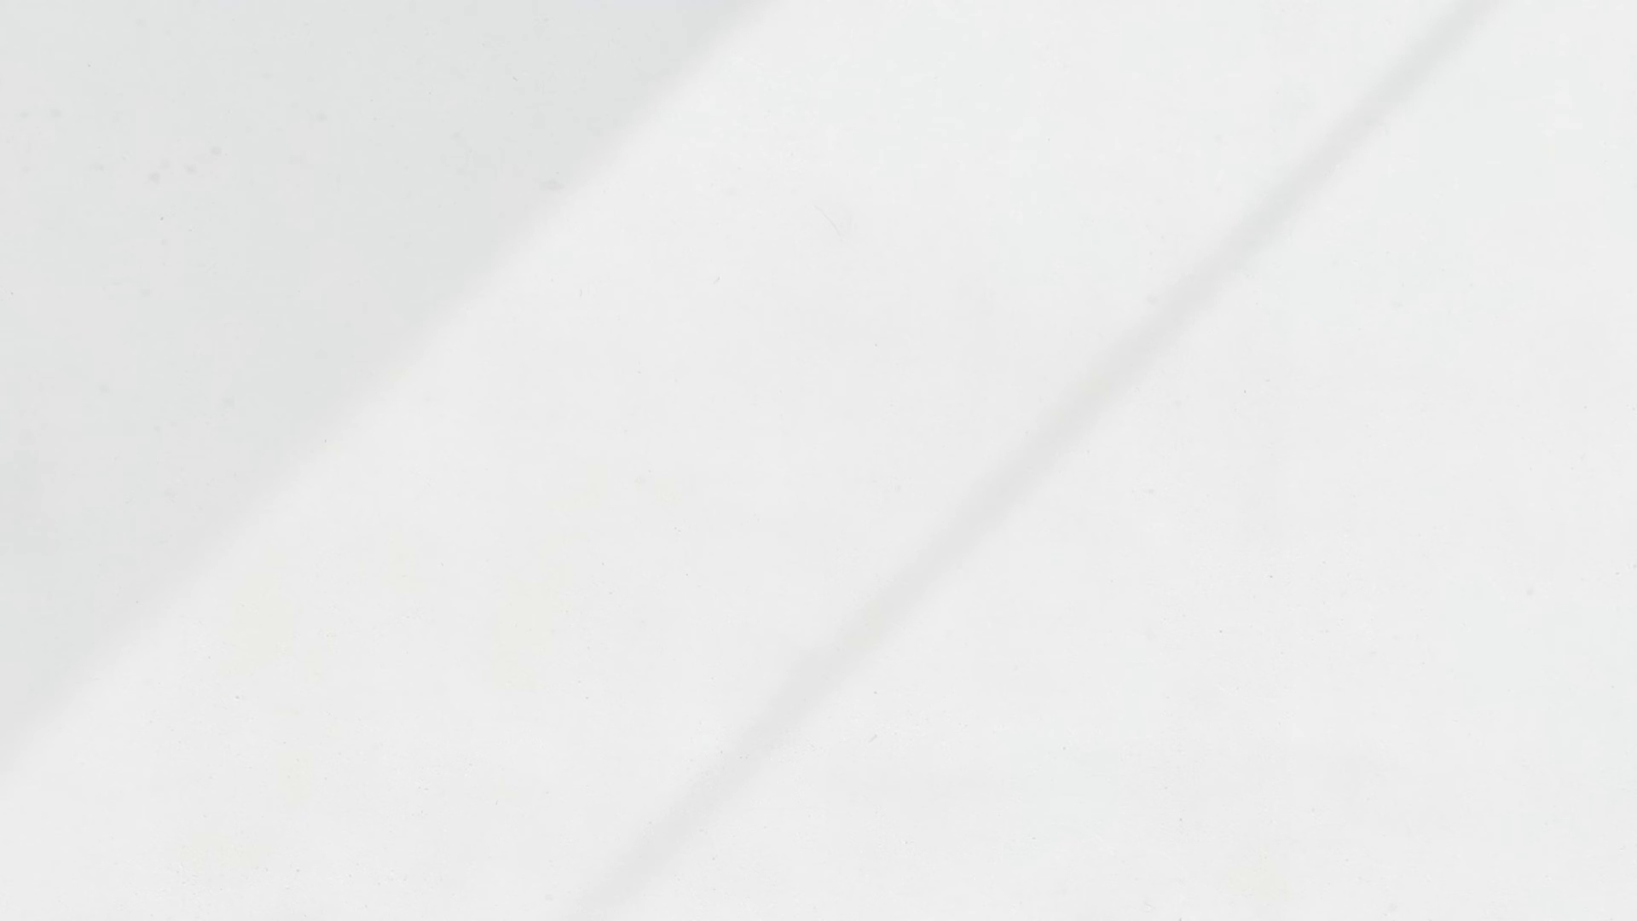
key(Escape)
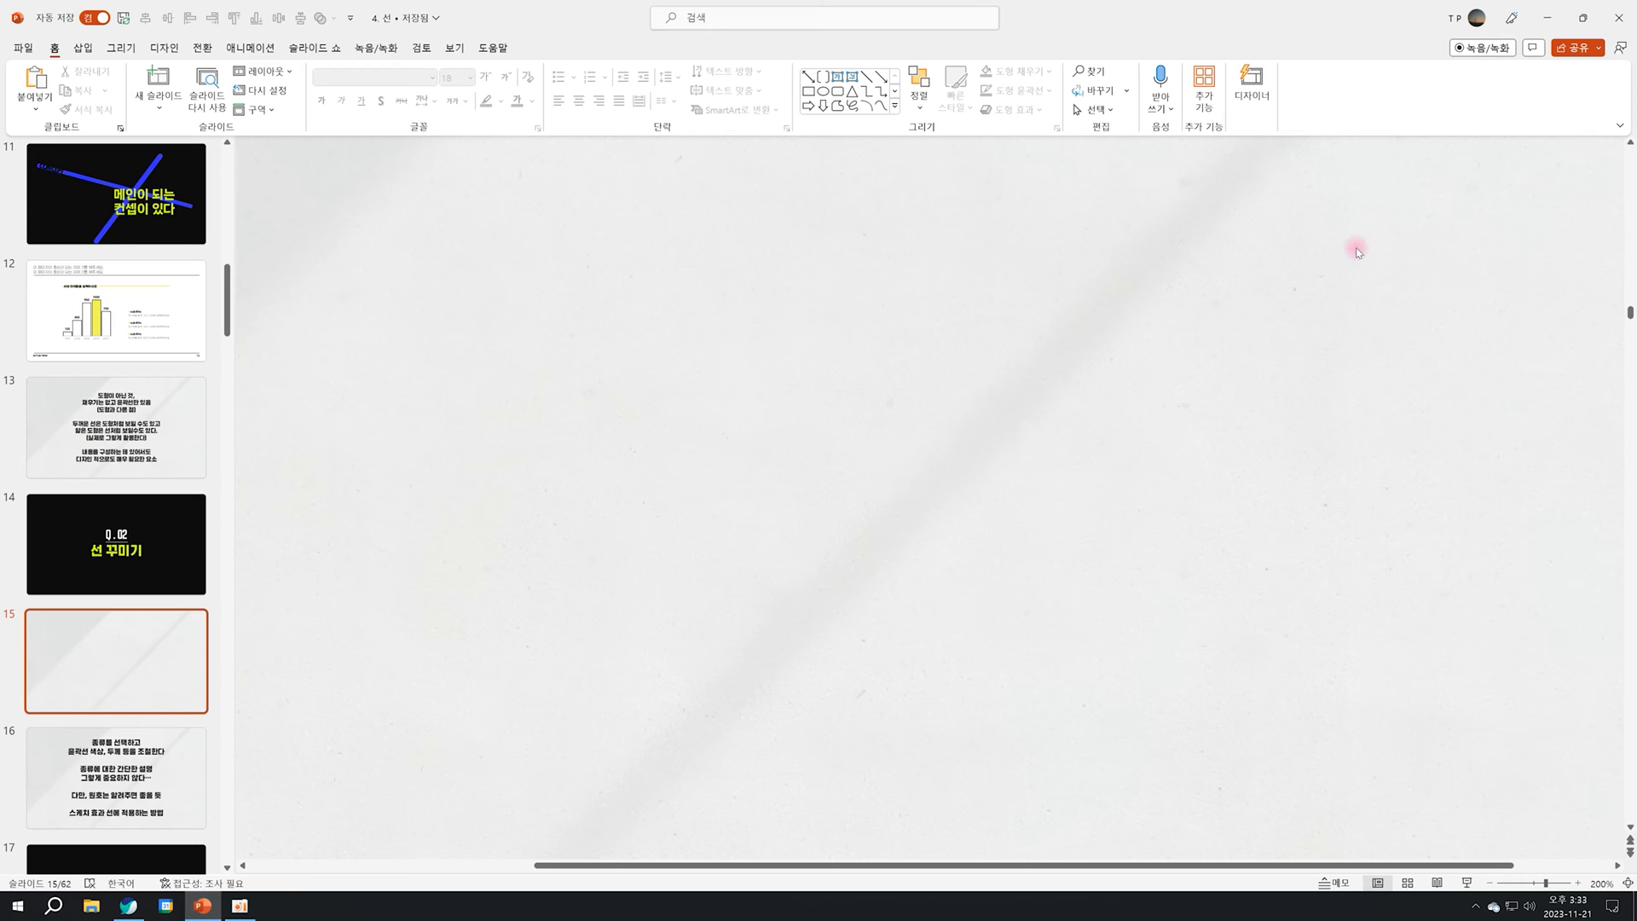
click(864, 79)
mouse_move(591, 385)
mouse_down()
mouse_move(987, 438)
mouse_move(984, 452)
mouse_up()
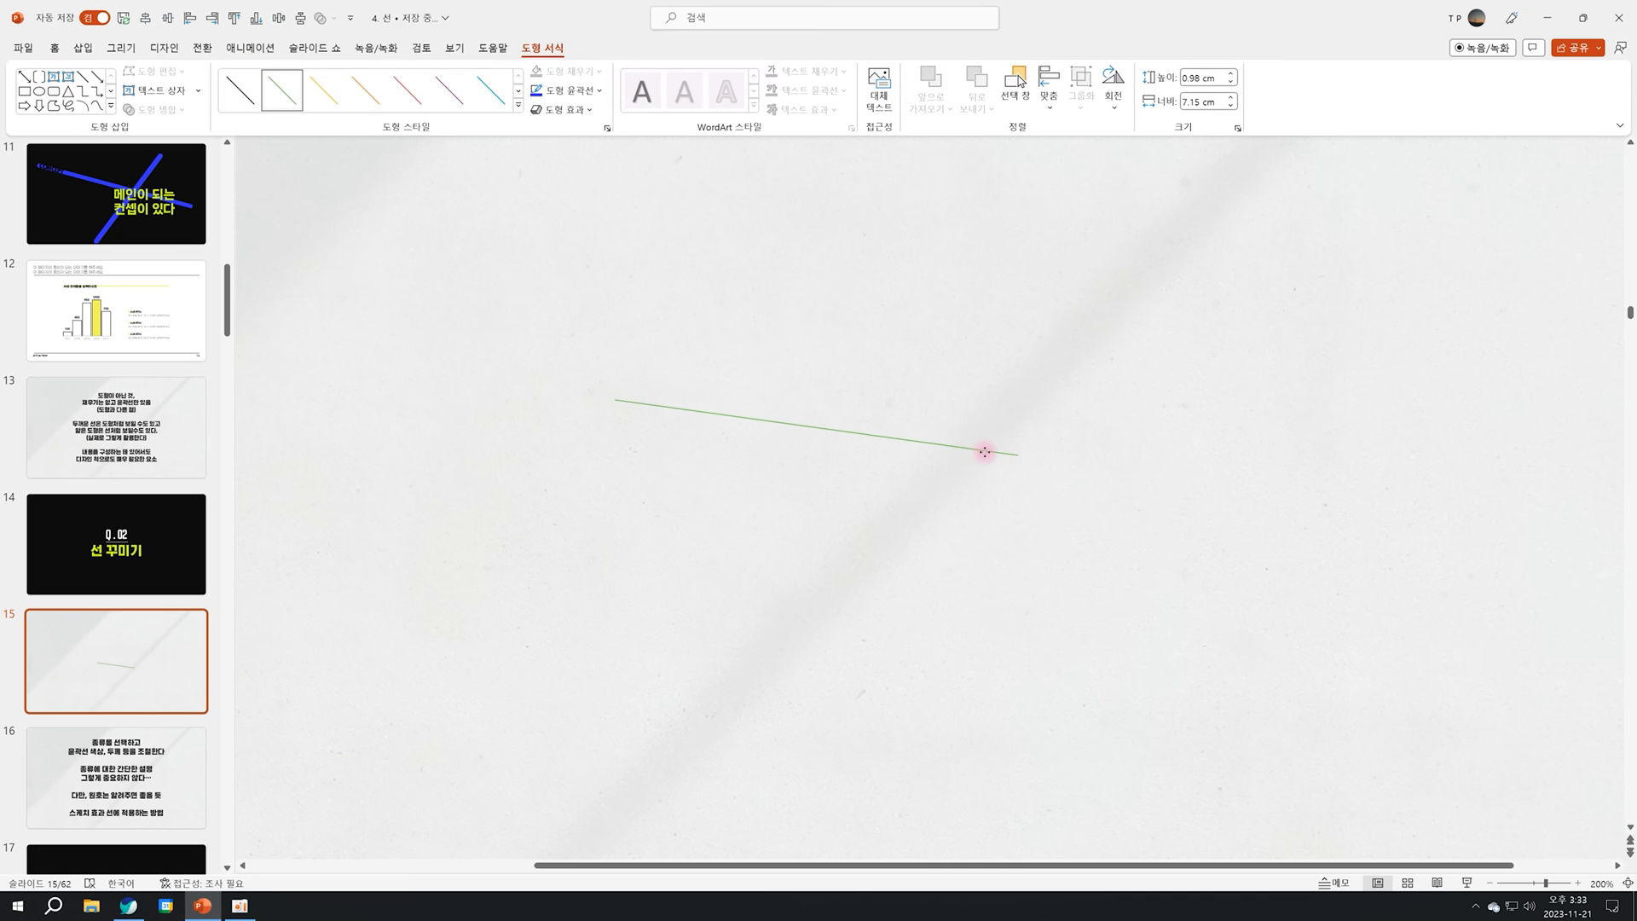
Give the line the recently used blue outline colour and a 6 pt weight.
right_click(985, 453)
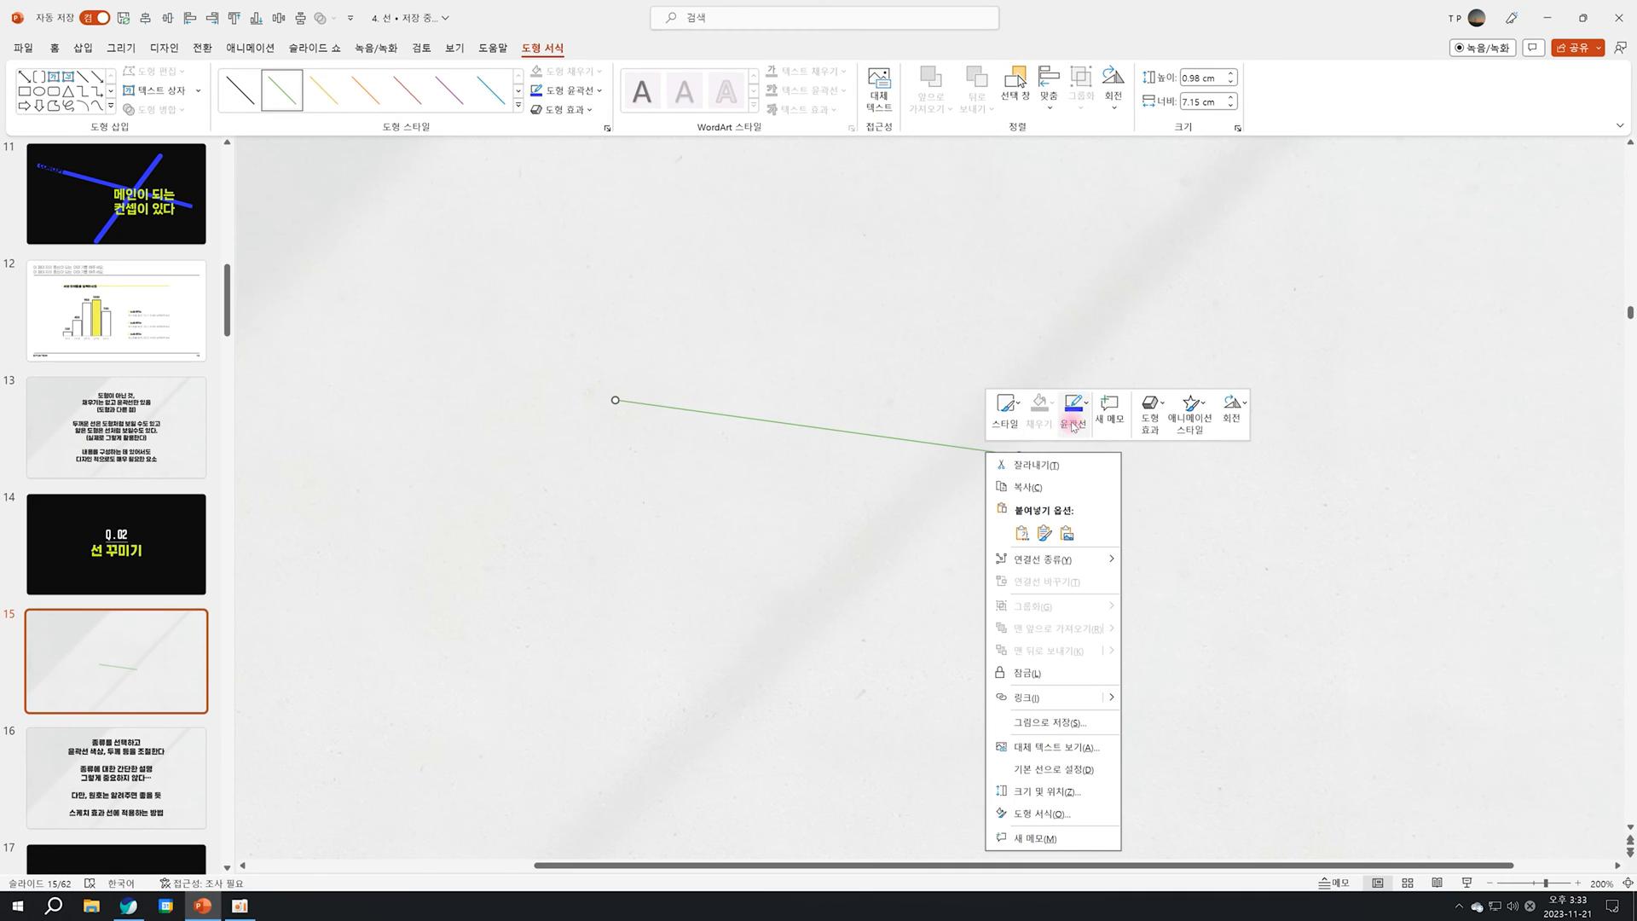
click(1073, 418)
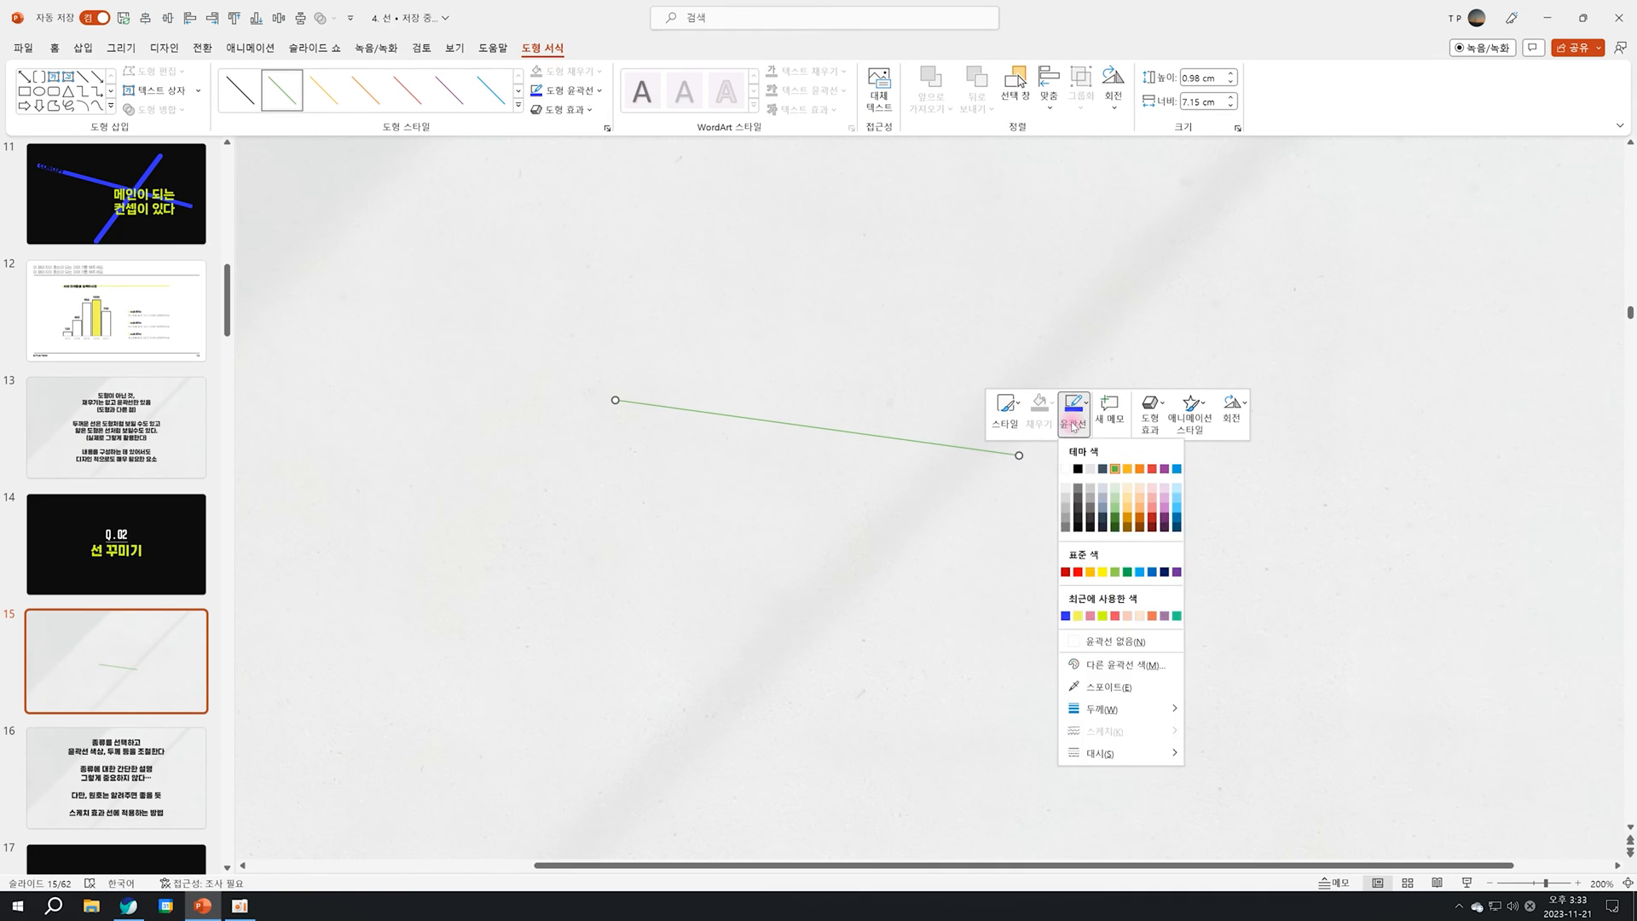
click(1066, 616)
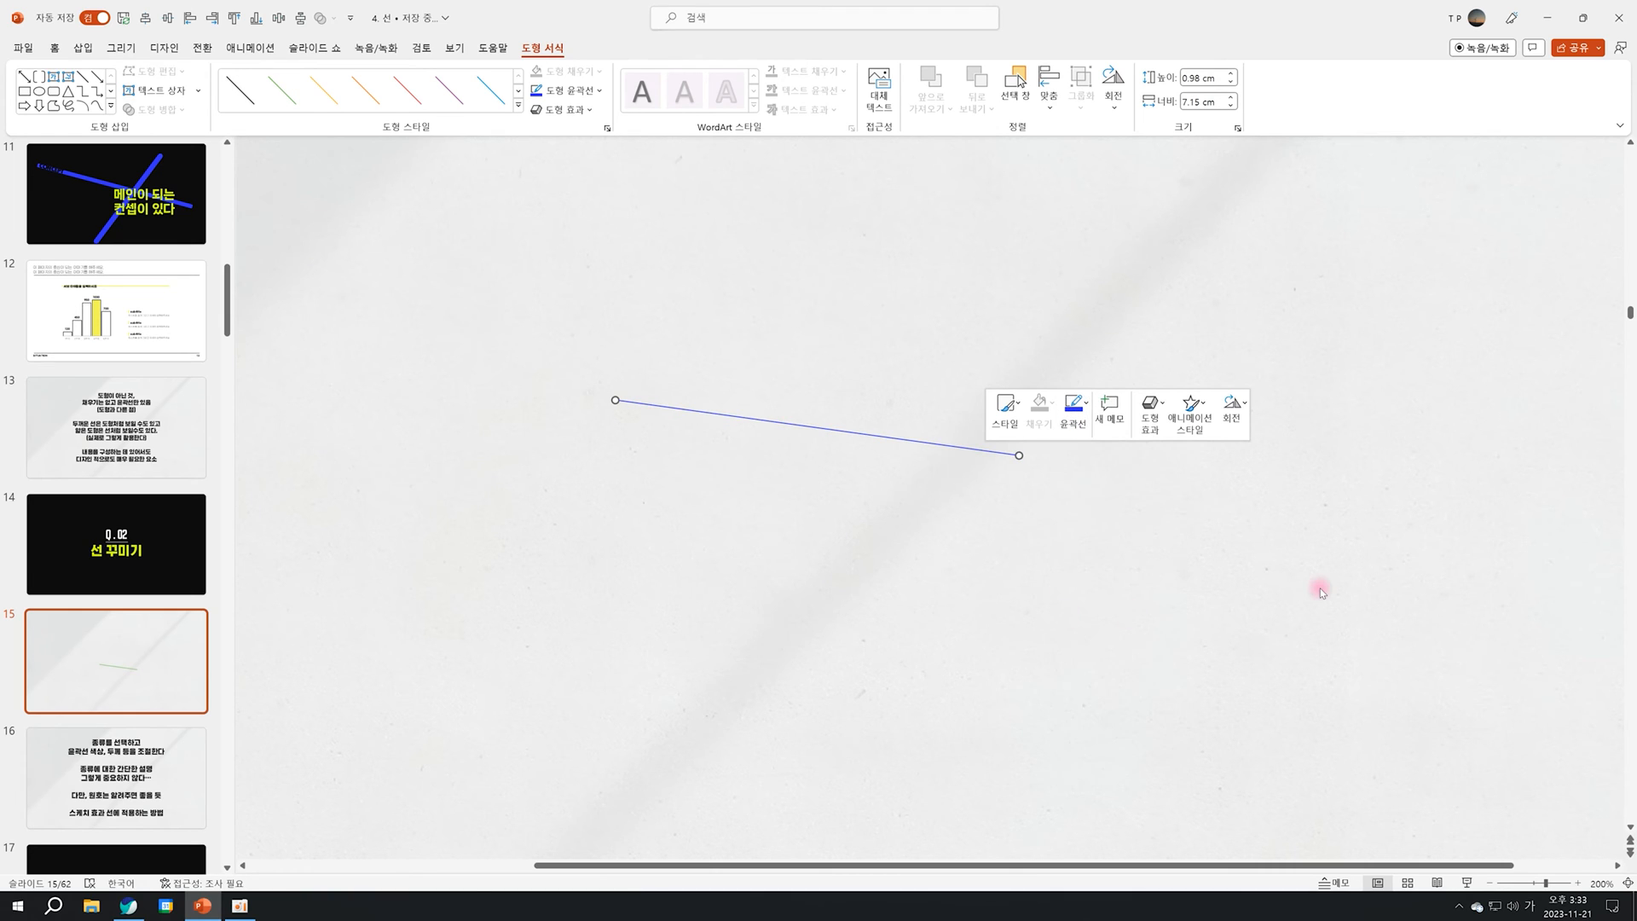
click(1073, 413)
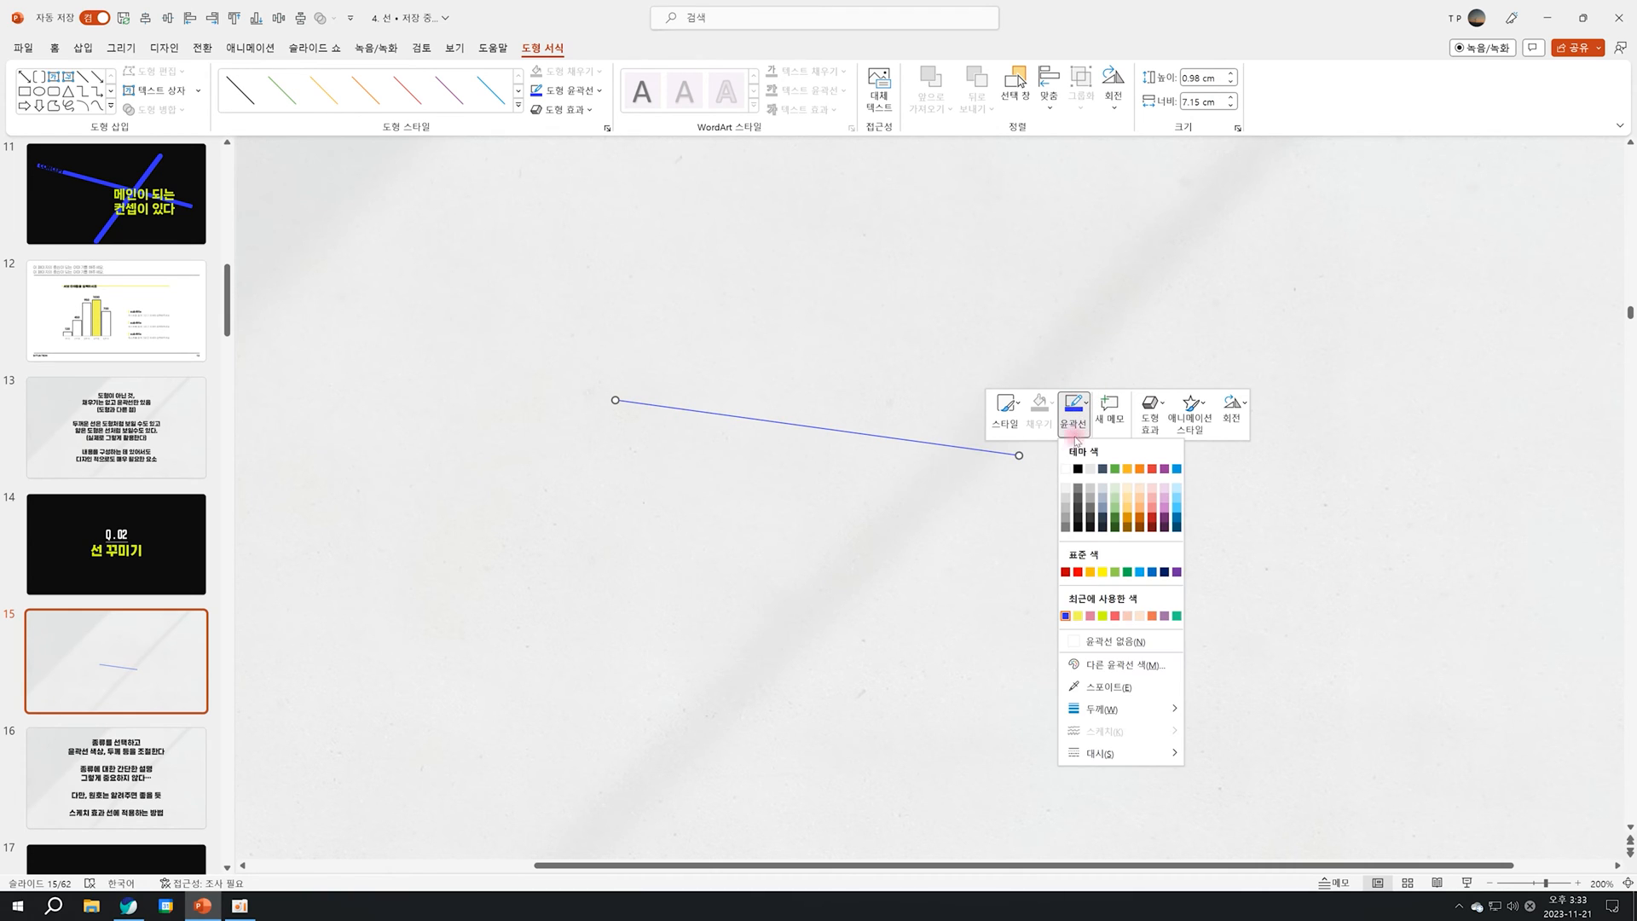
mouse_move(1167, 709)
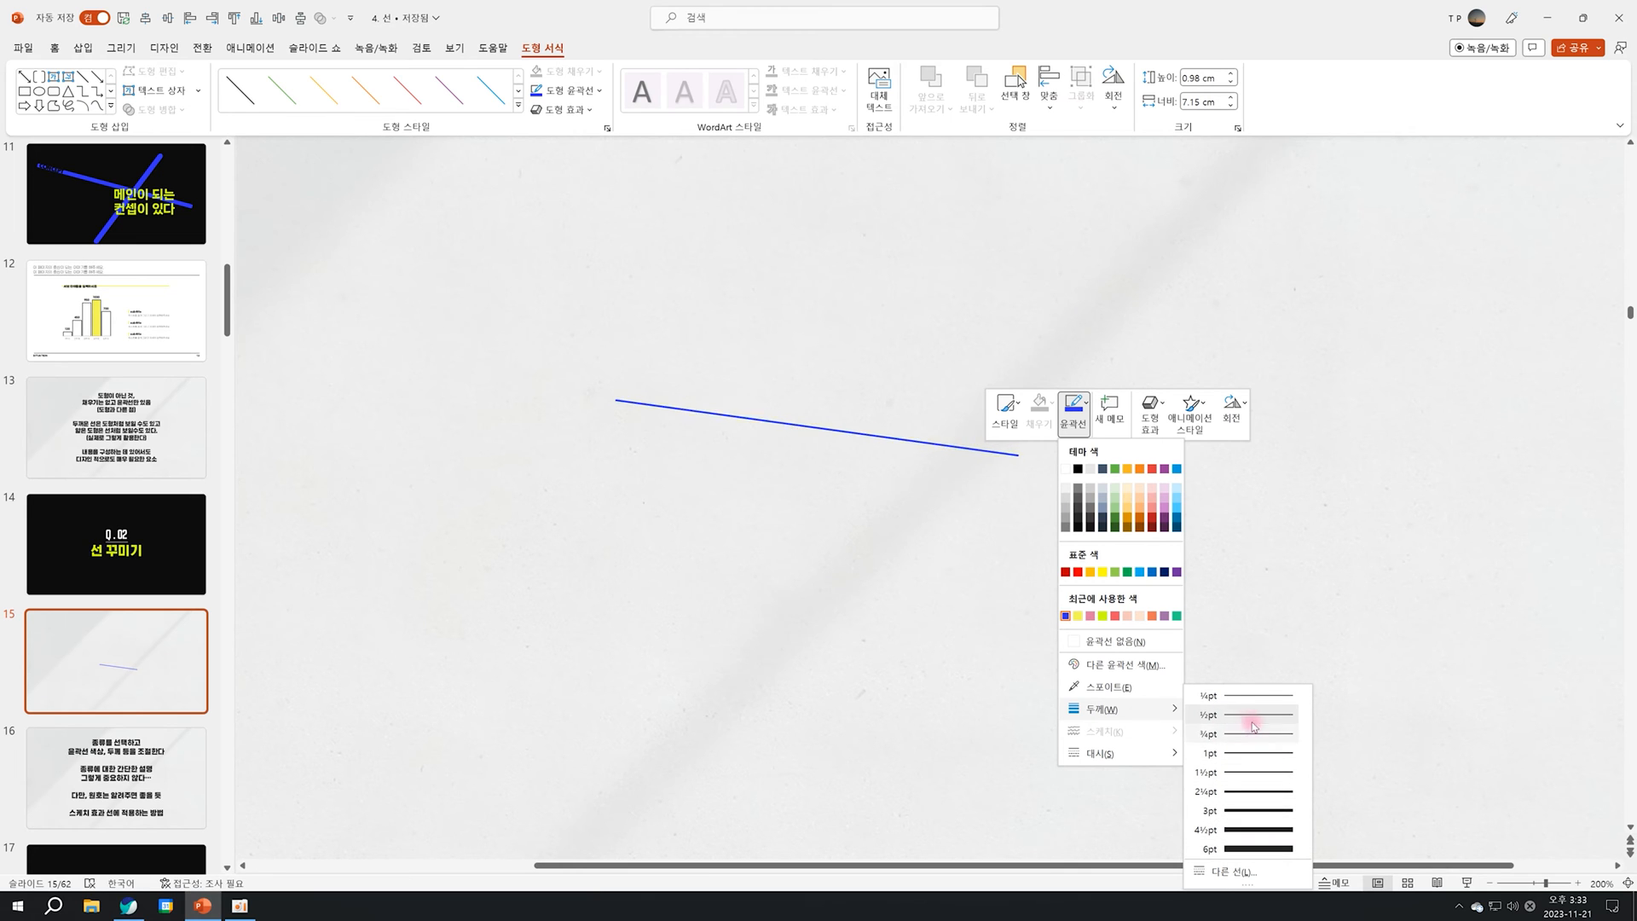
click(1246, 848)
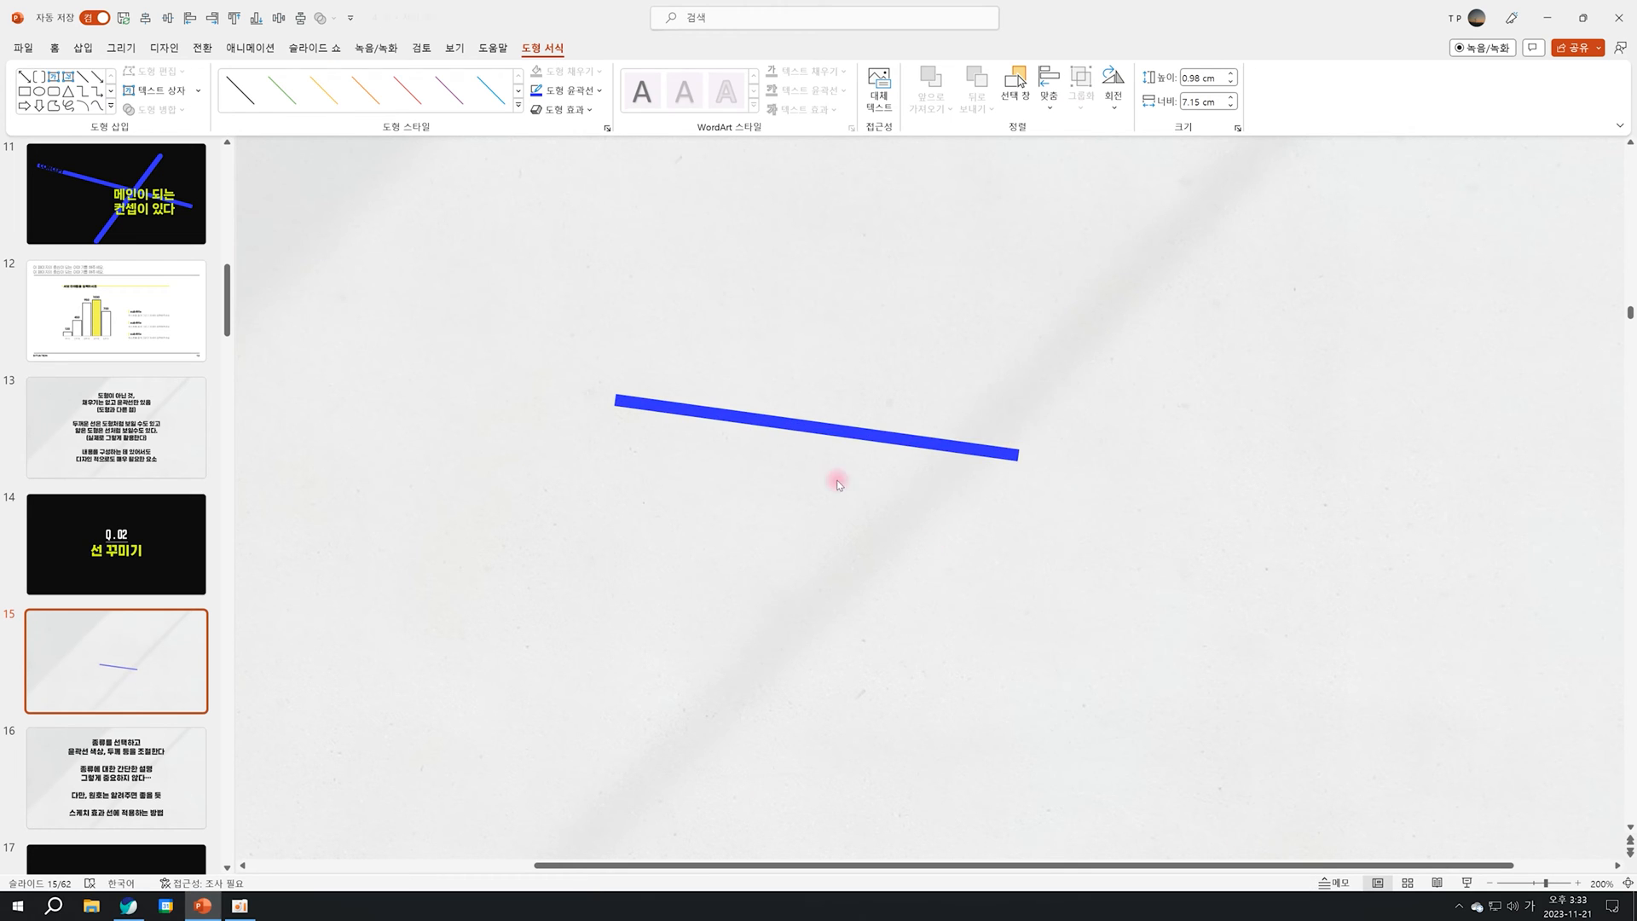
click(837, 478)
Adjust the blue line's width to 4.75 pt in its shape formatting.
click(842, 437)
right_click(842, 433)
click(884, 793)
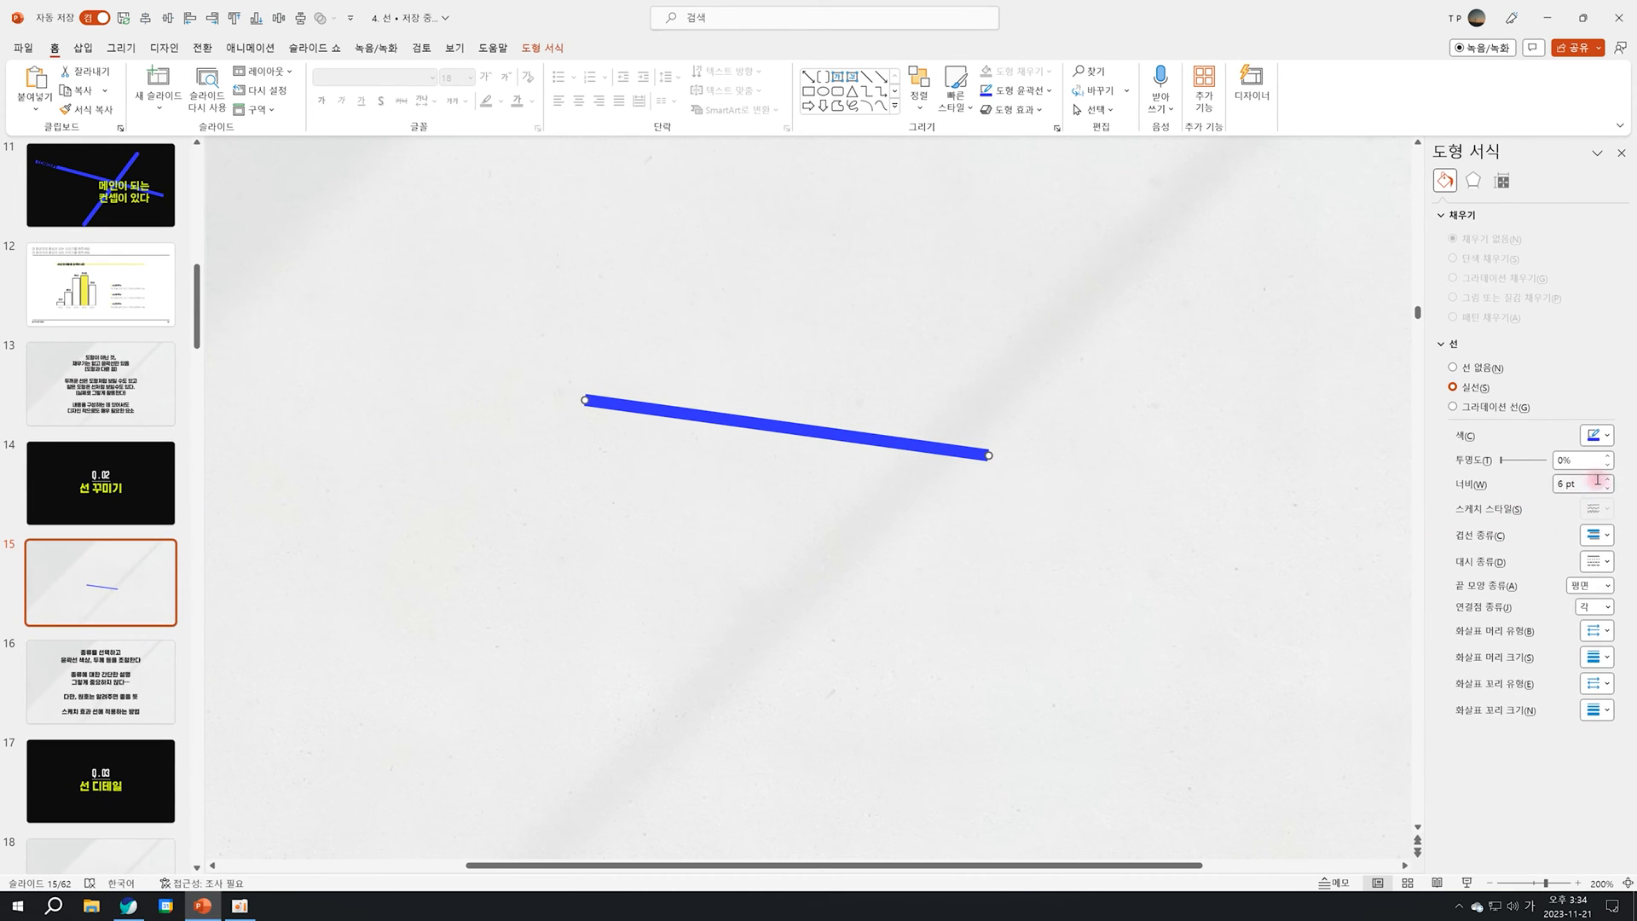
click(1607, 480)
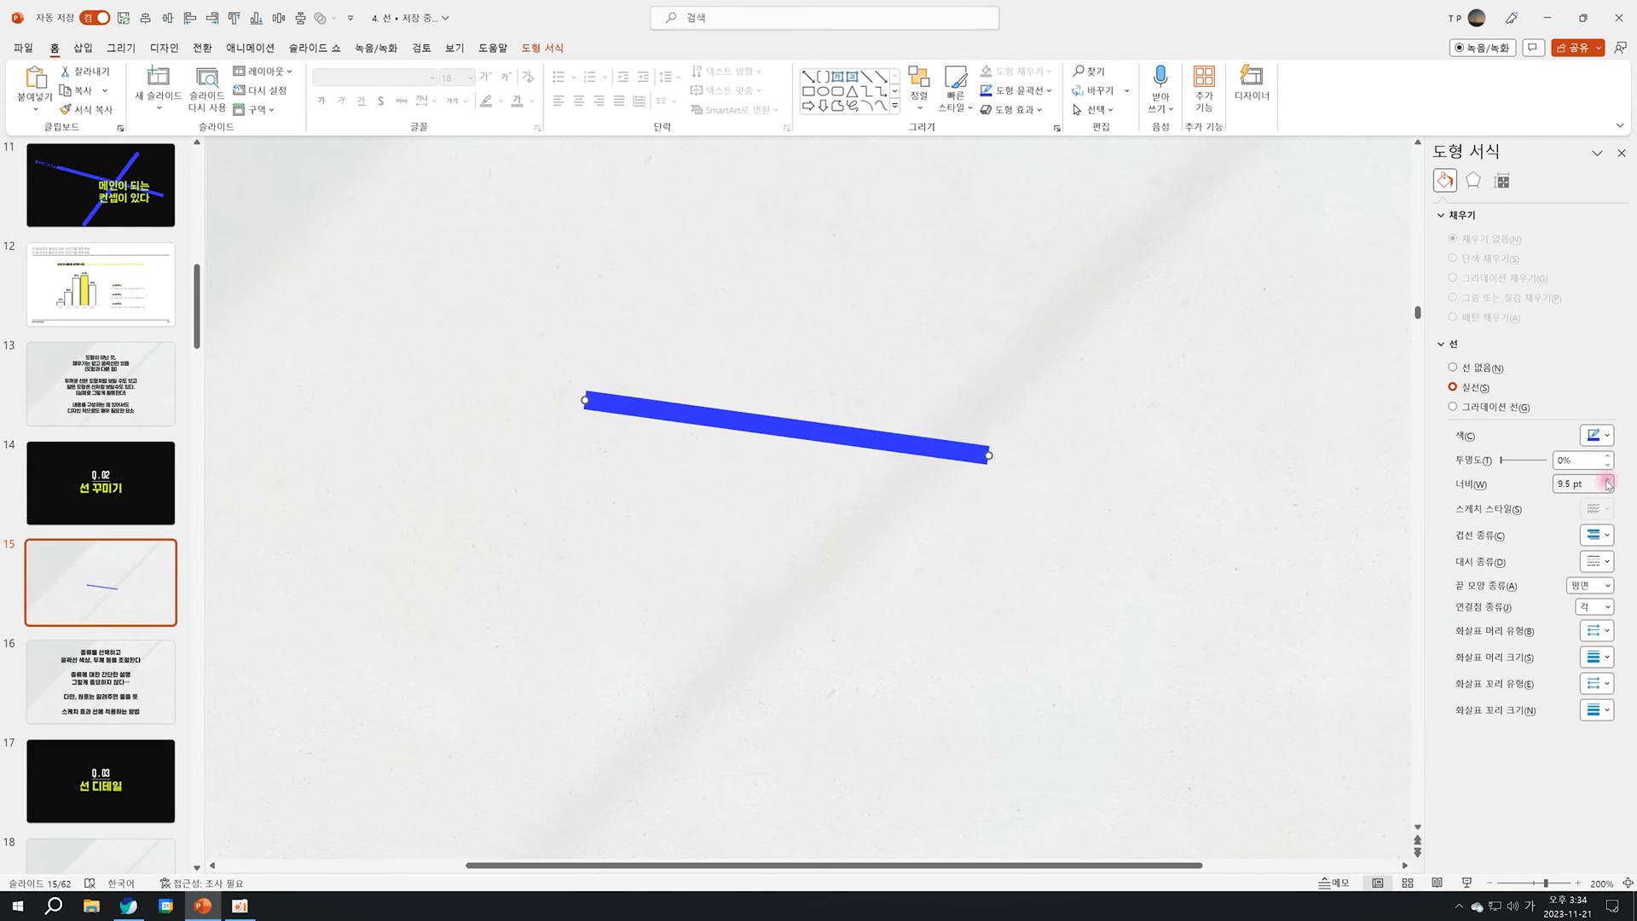
click(1608, 486)
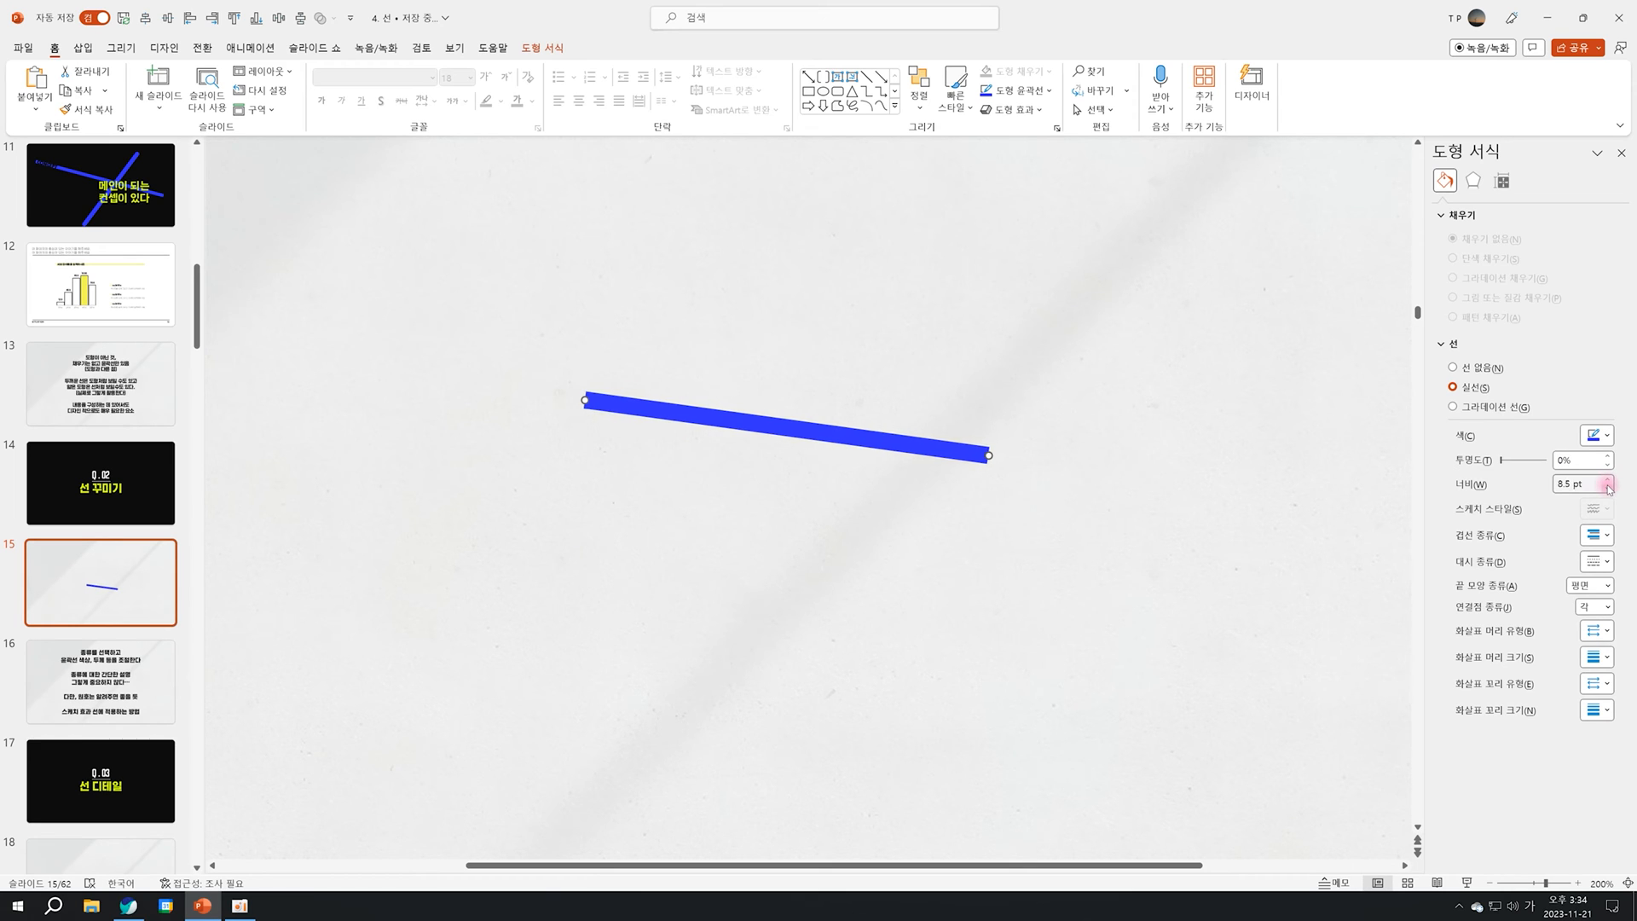
click(1608, 487)
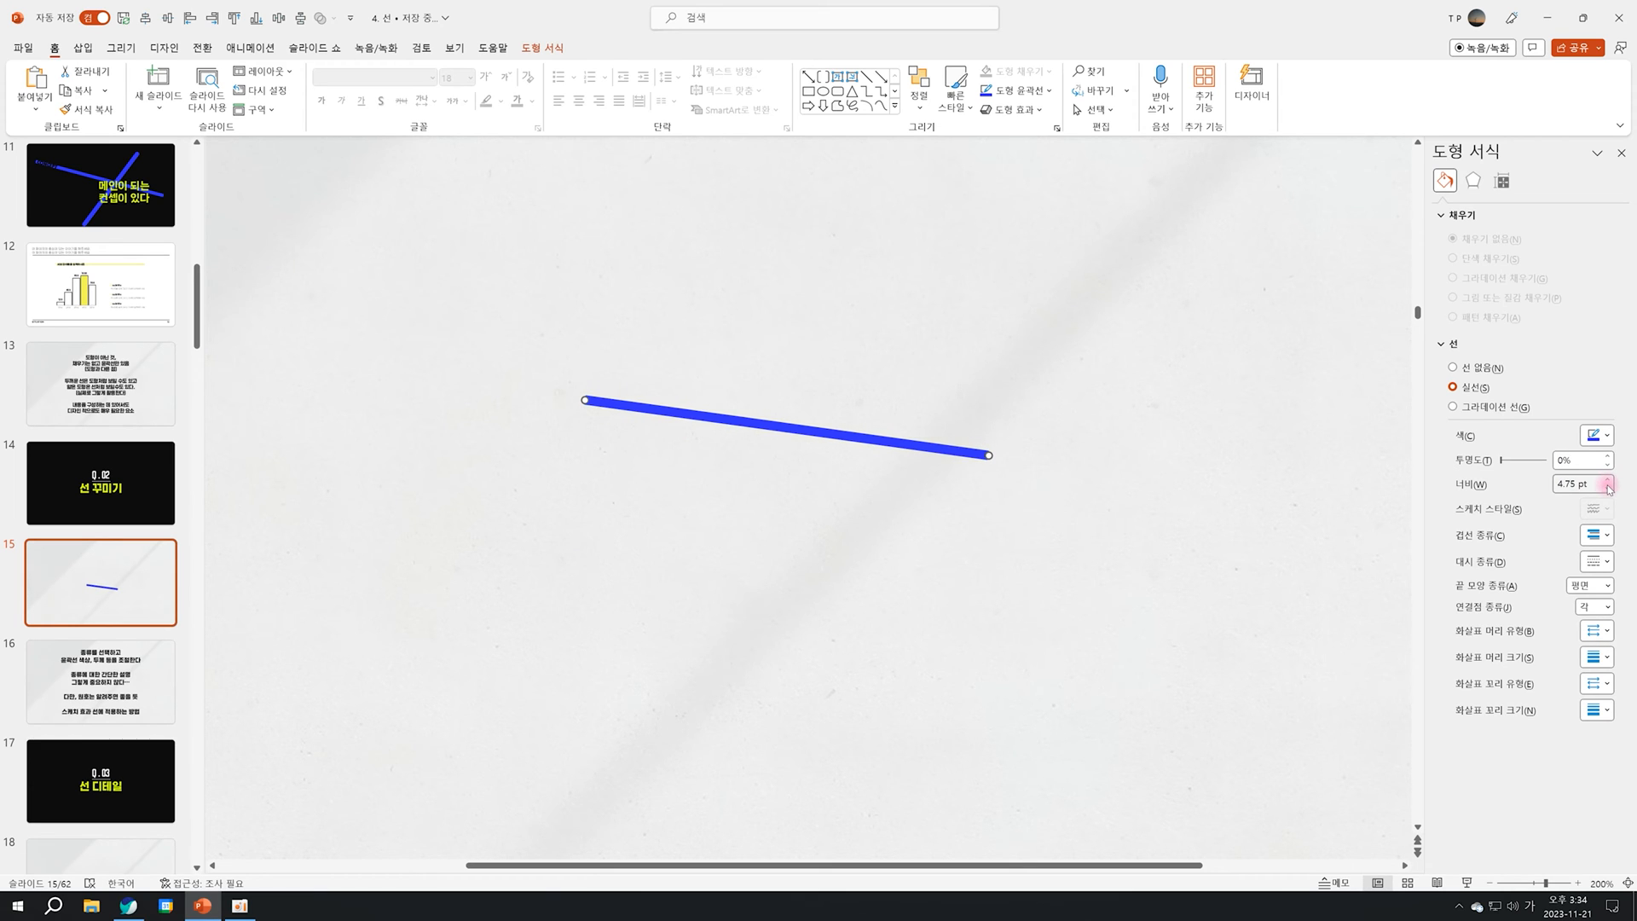
click(1621, 153)
Preview the available dash styles on the blue line without applying one.
right_click(842, 435)
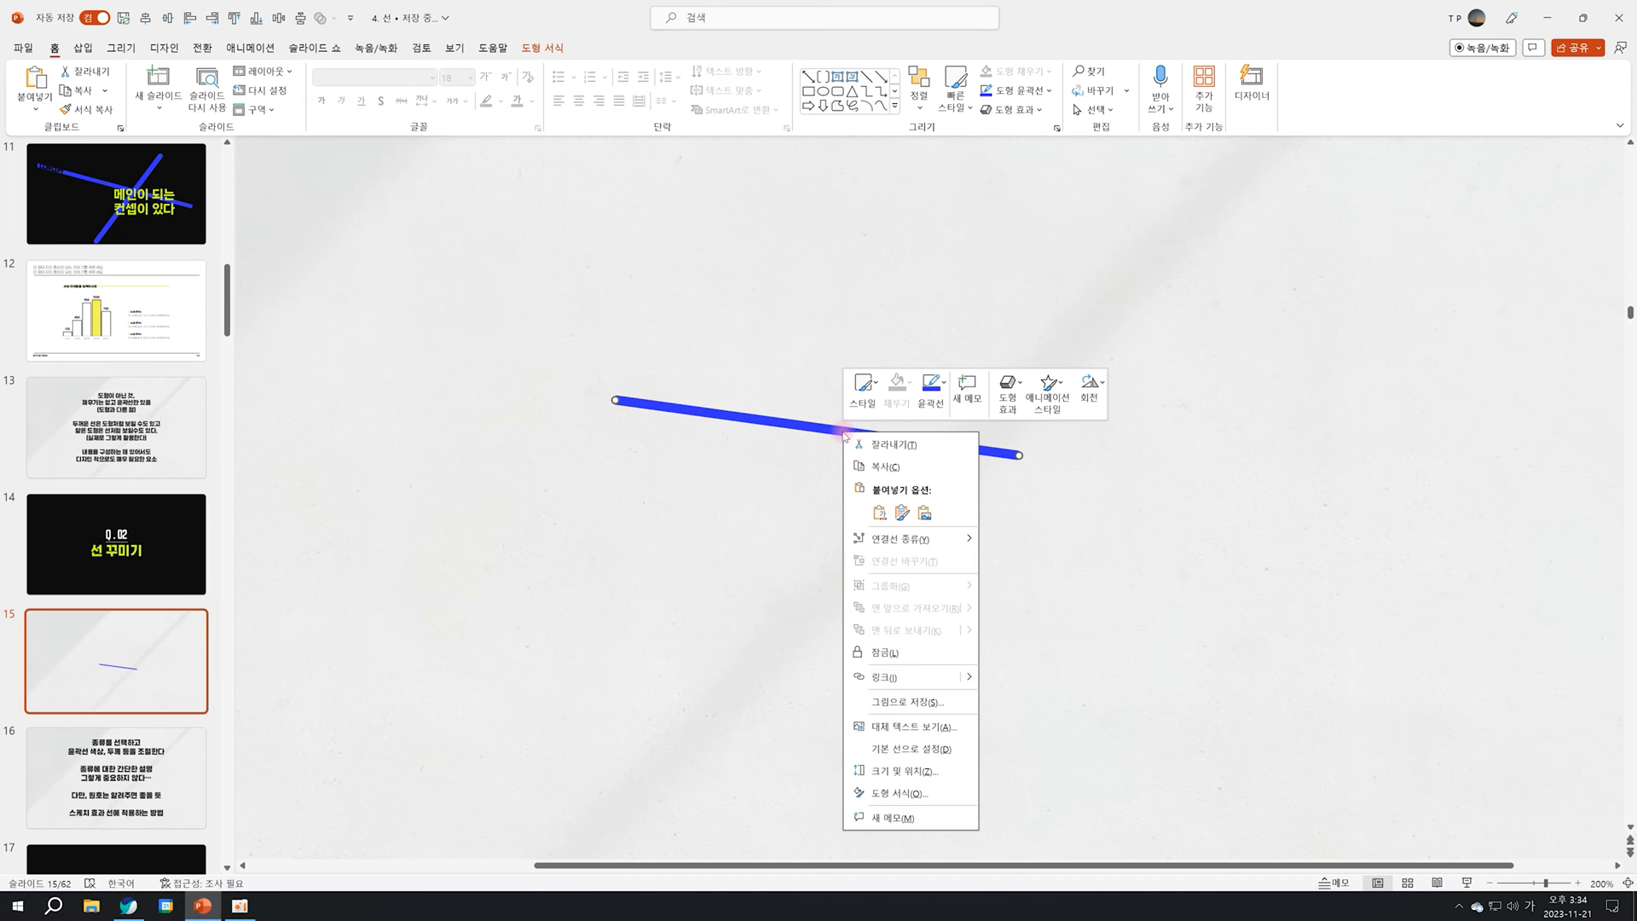
click(922, 406)
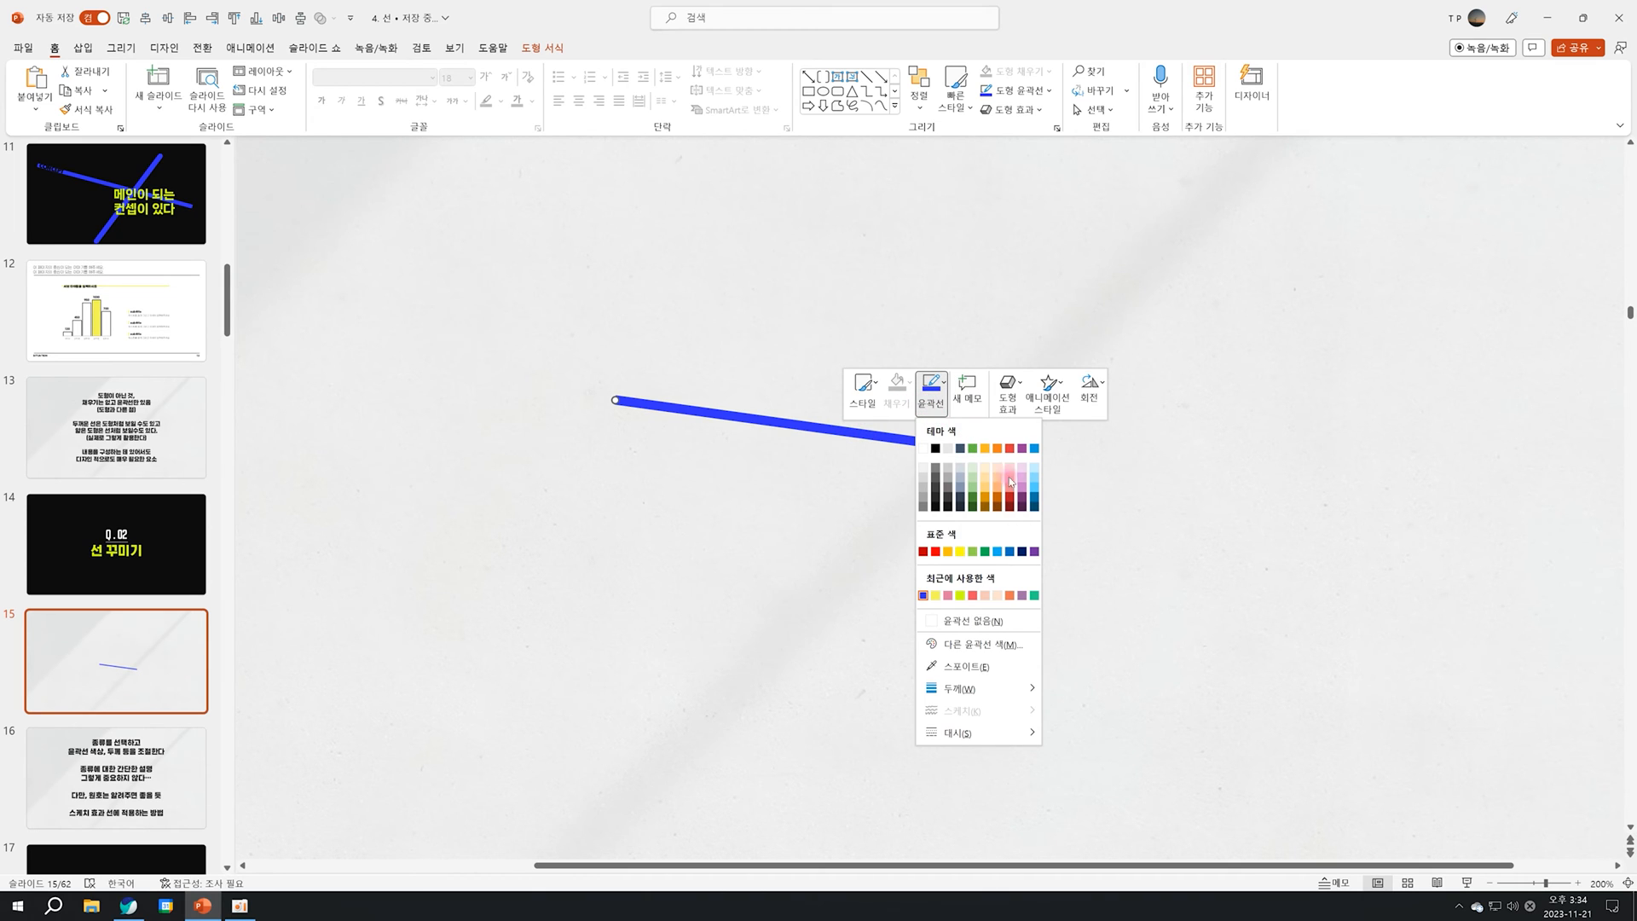
mouse_move(984, 742)
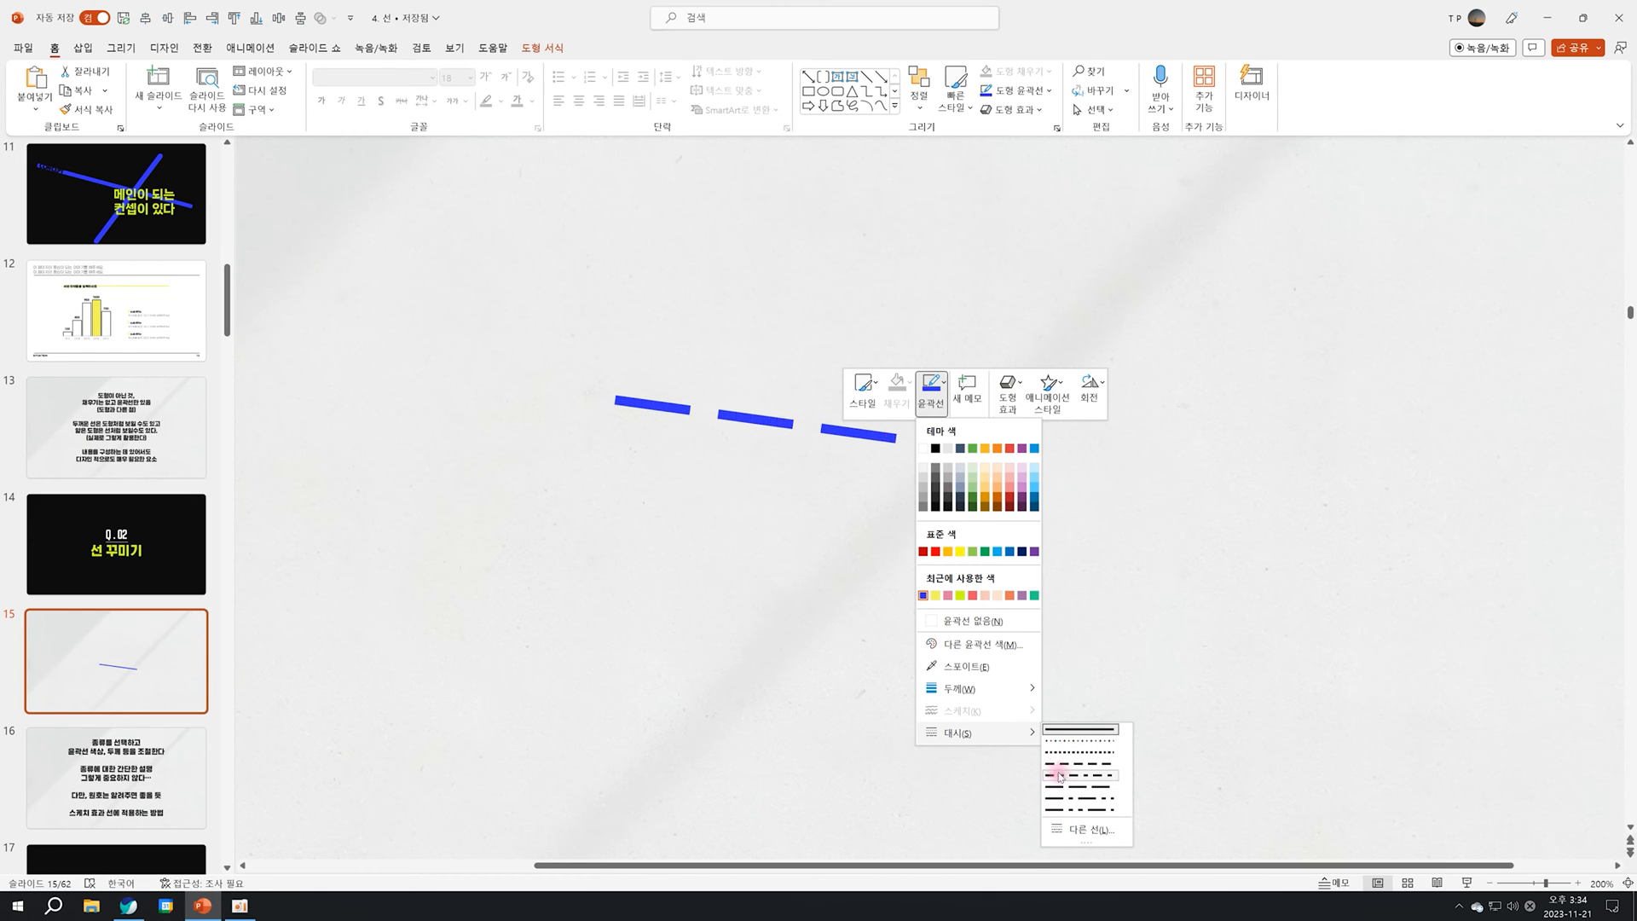
Try the double and thick-thin compound types on the blue line and settle on the triple type.
right_click(749, 415)
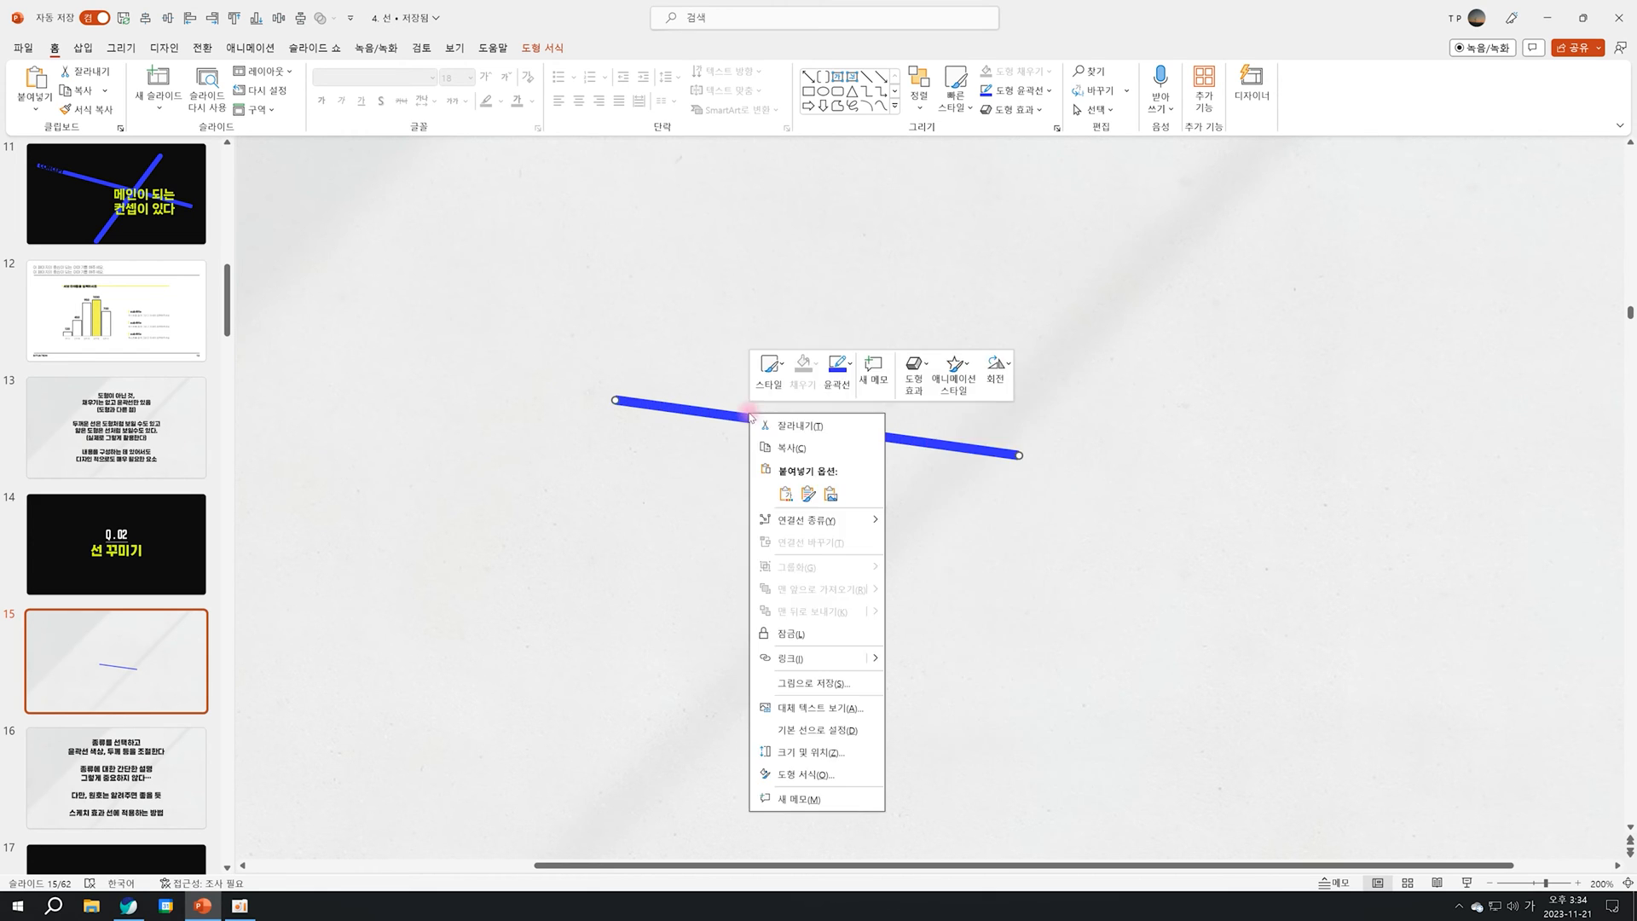
click(865, 774)
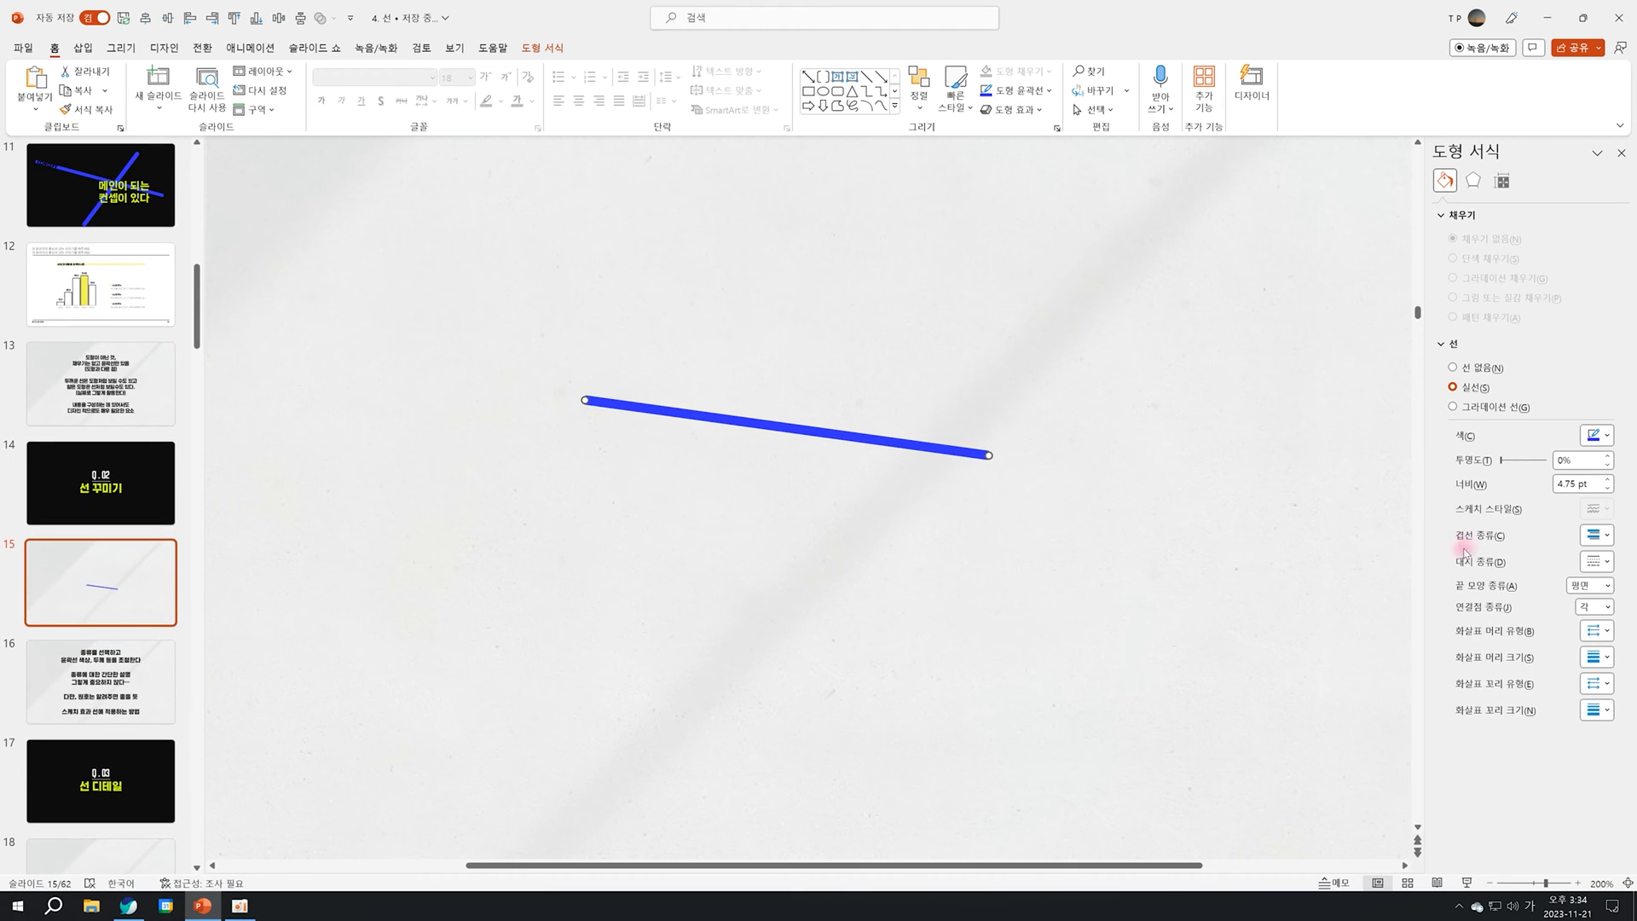
click(1607, 536)
click(1606, 569)
click(1596, 535)
click(1610, 597)
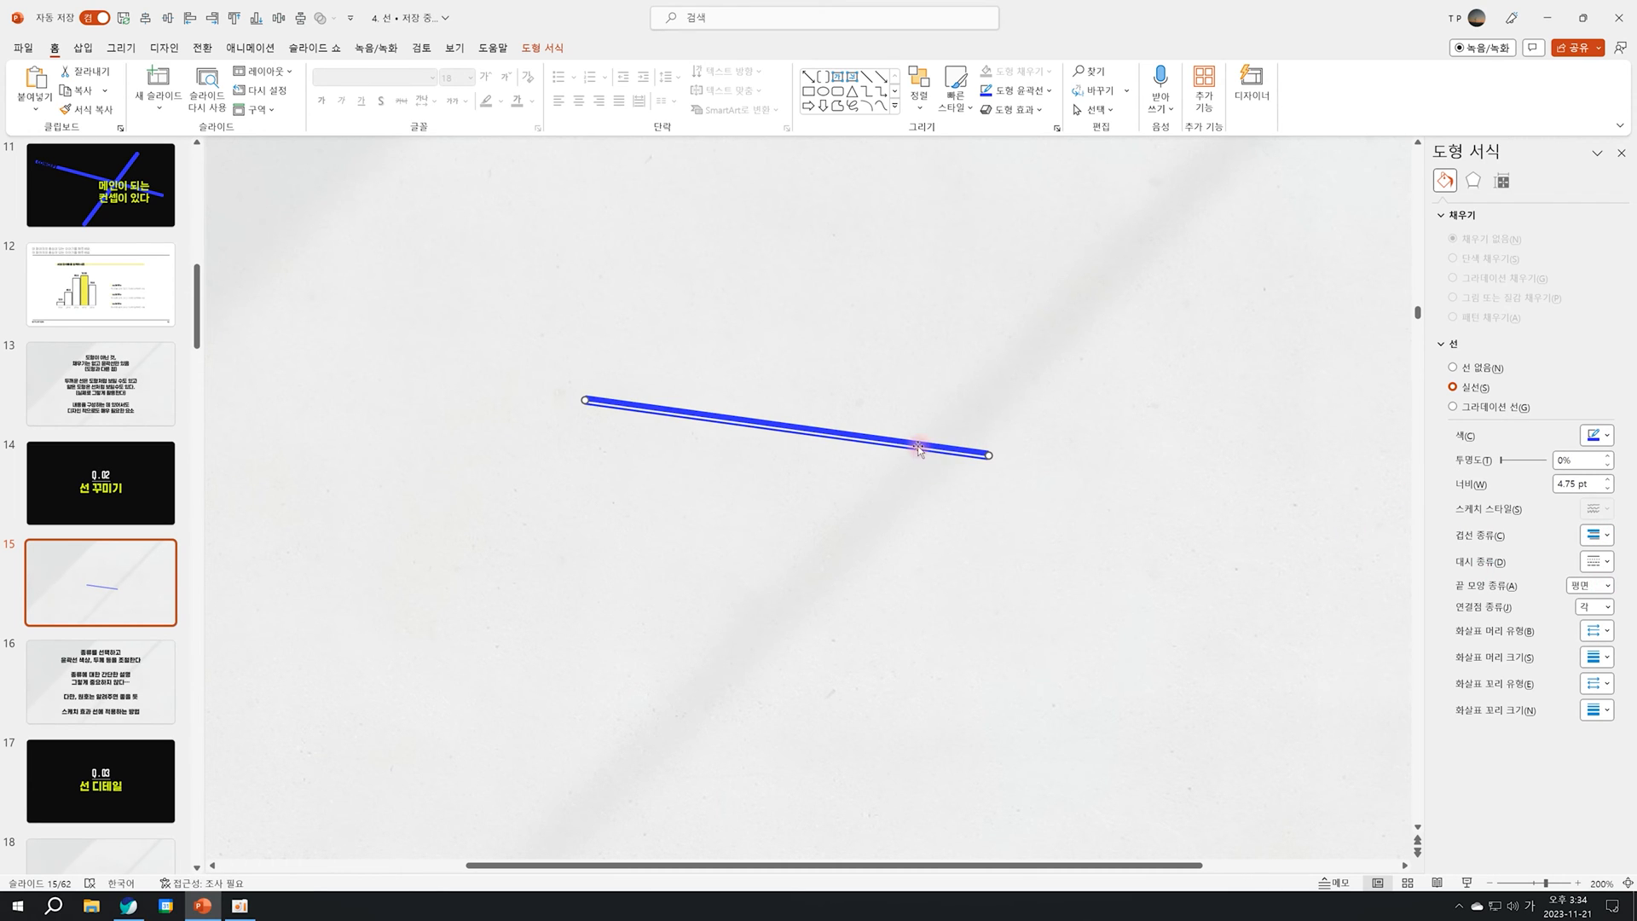
click(1607, 537)
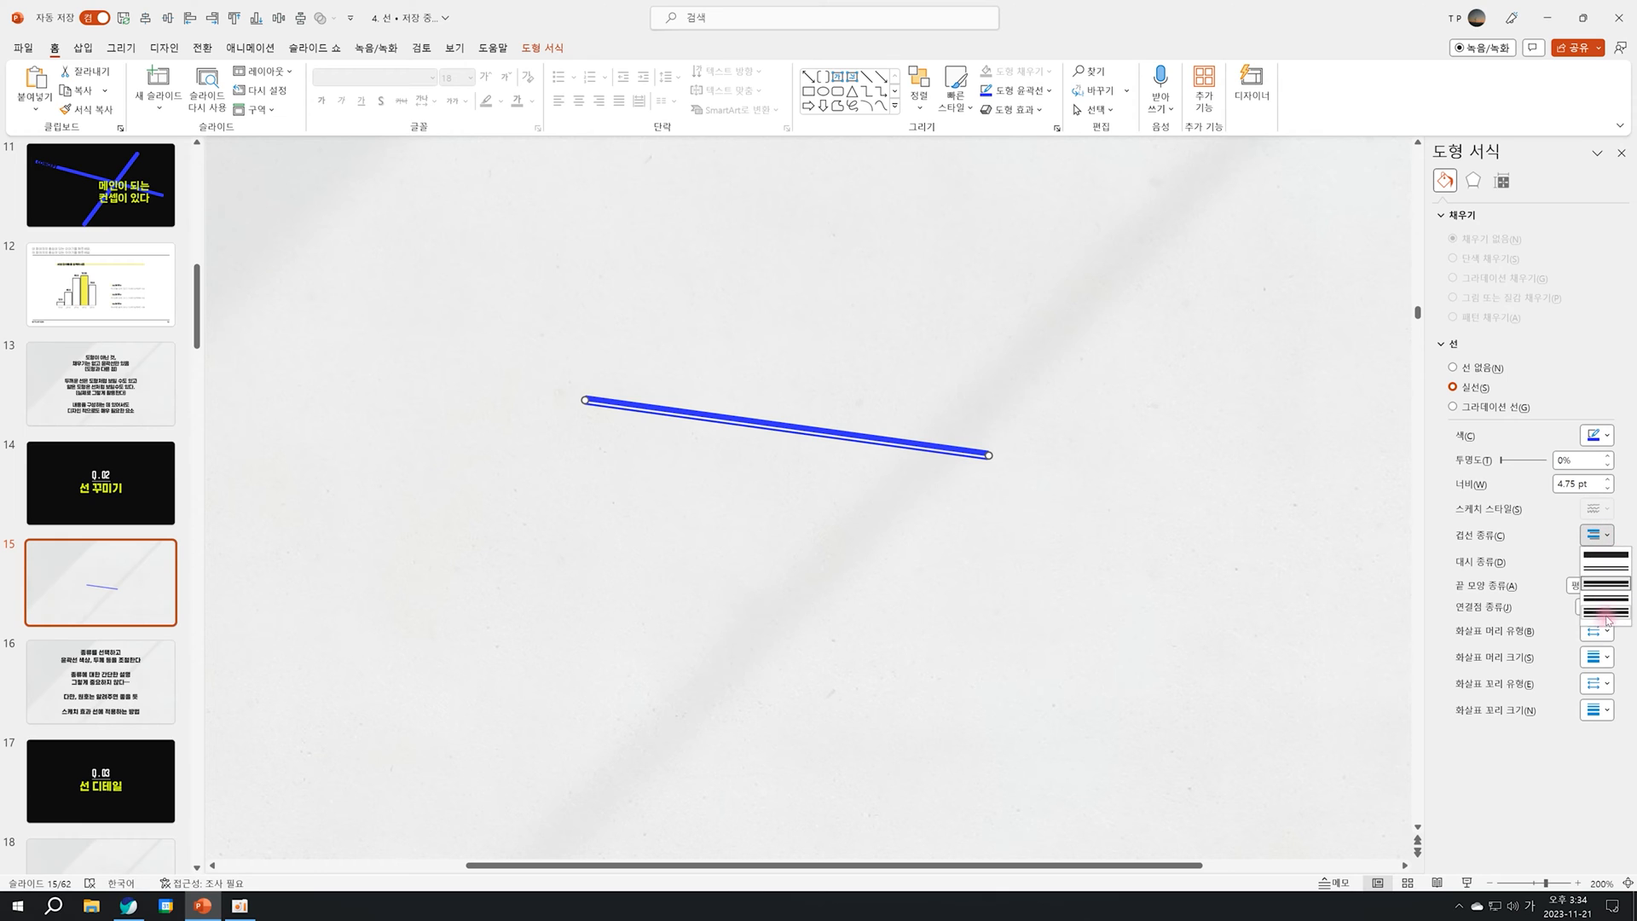
click(1605, 614)
click(961, 477)
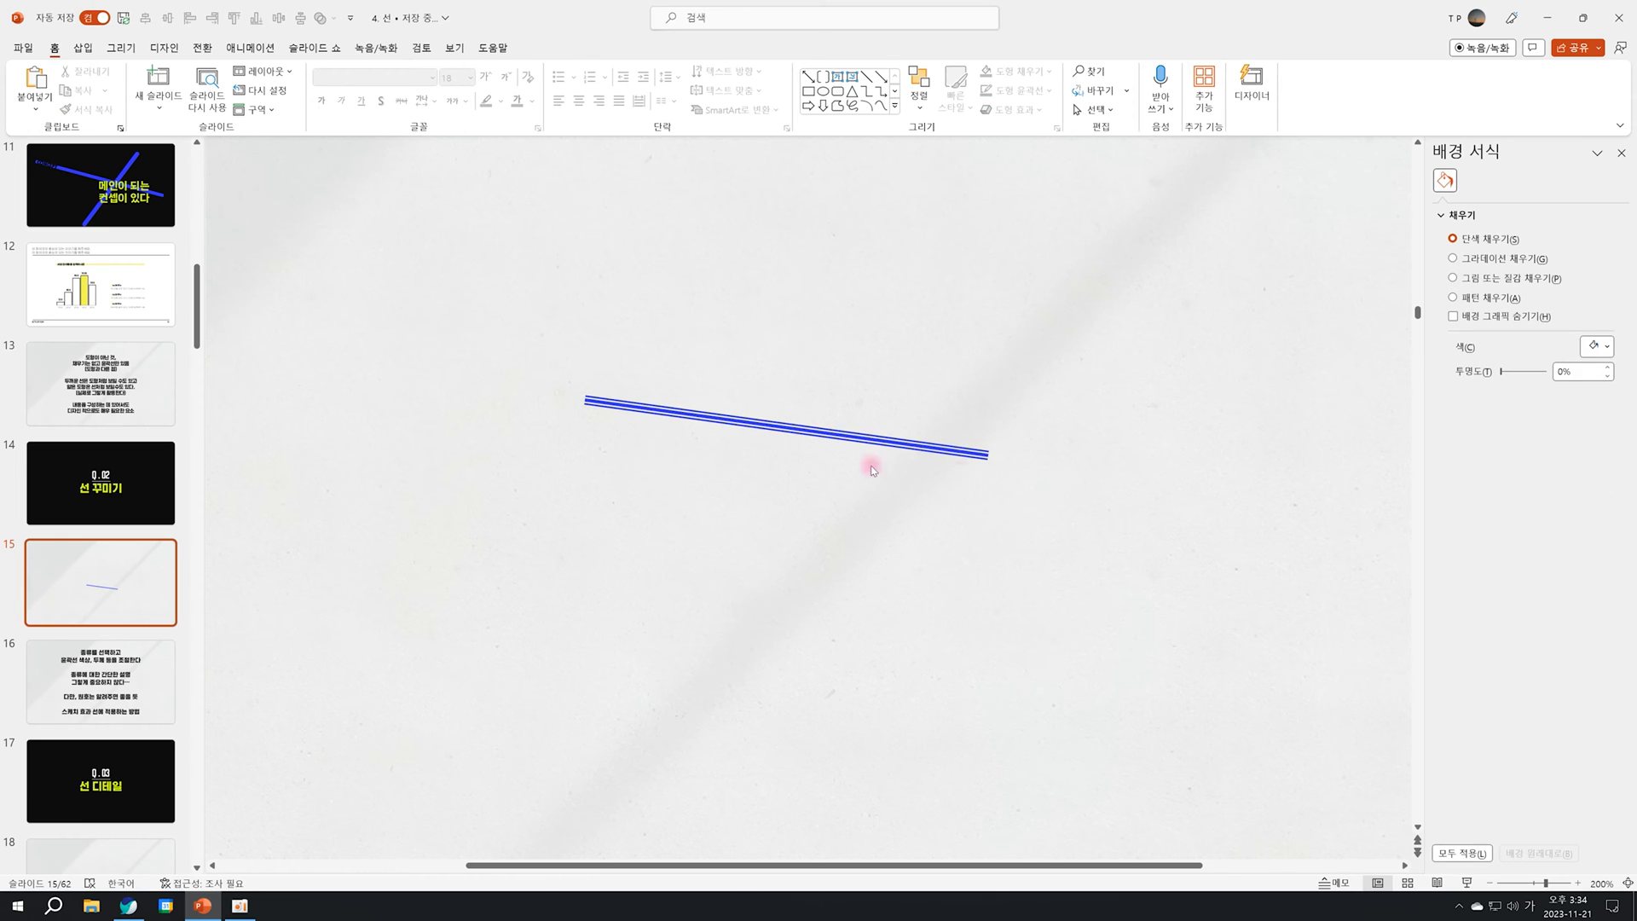
click(1620, 152)
Set the triple line's weight to 6 pt and stretch its lower end further down and outward.
click(770, 409)
right_click(769, 409)
click(874, 370)
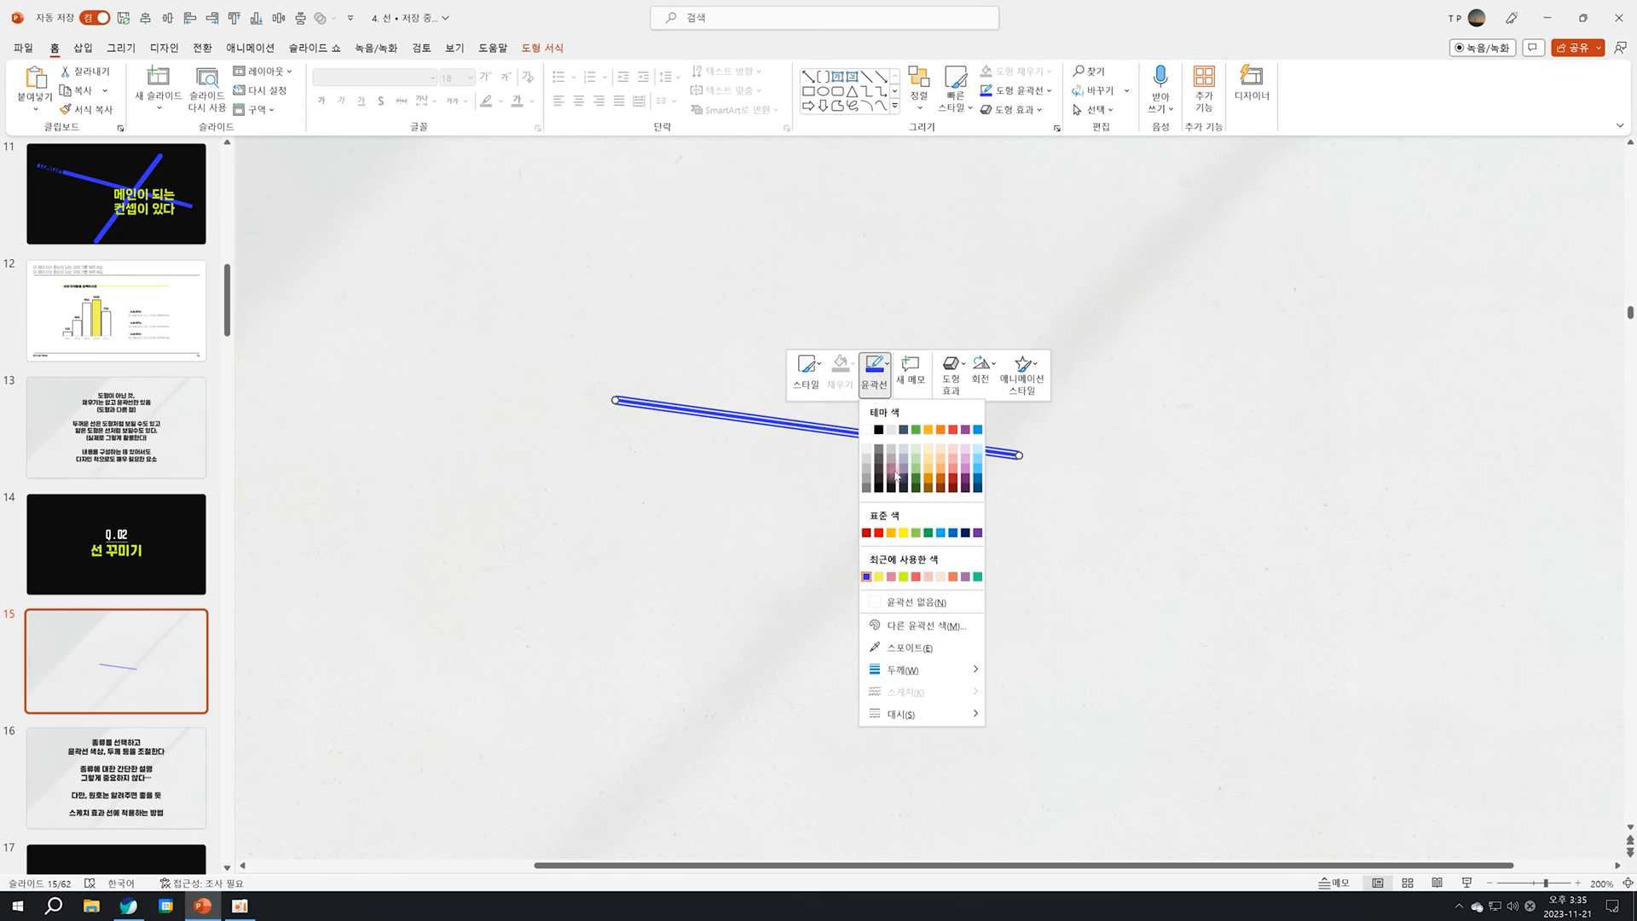
mouse_move(900, 669)
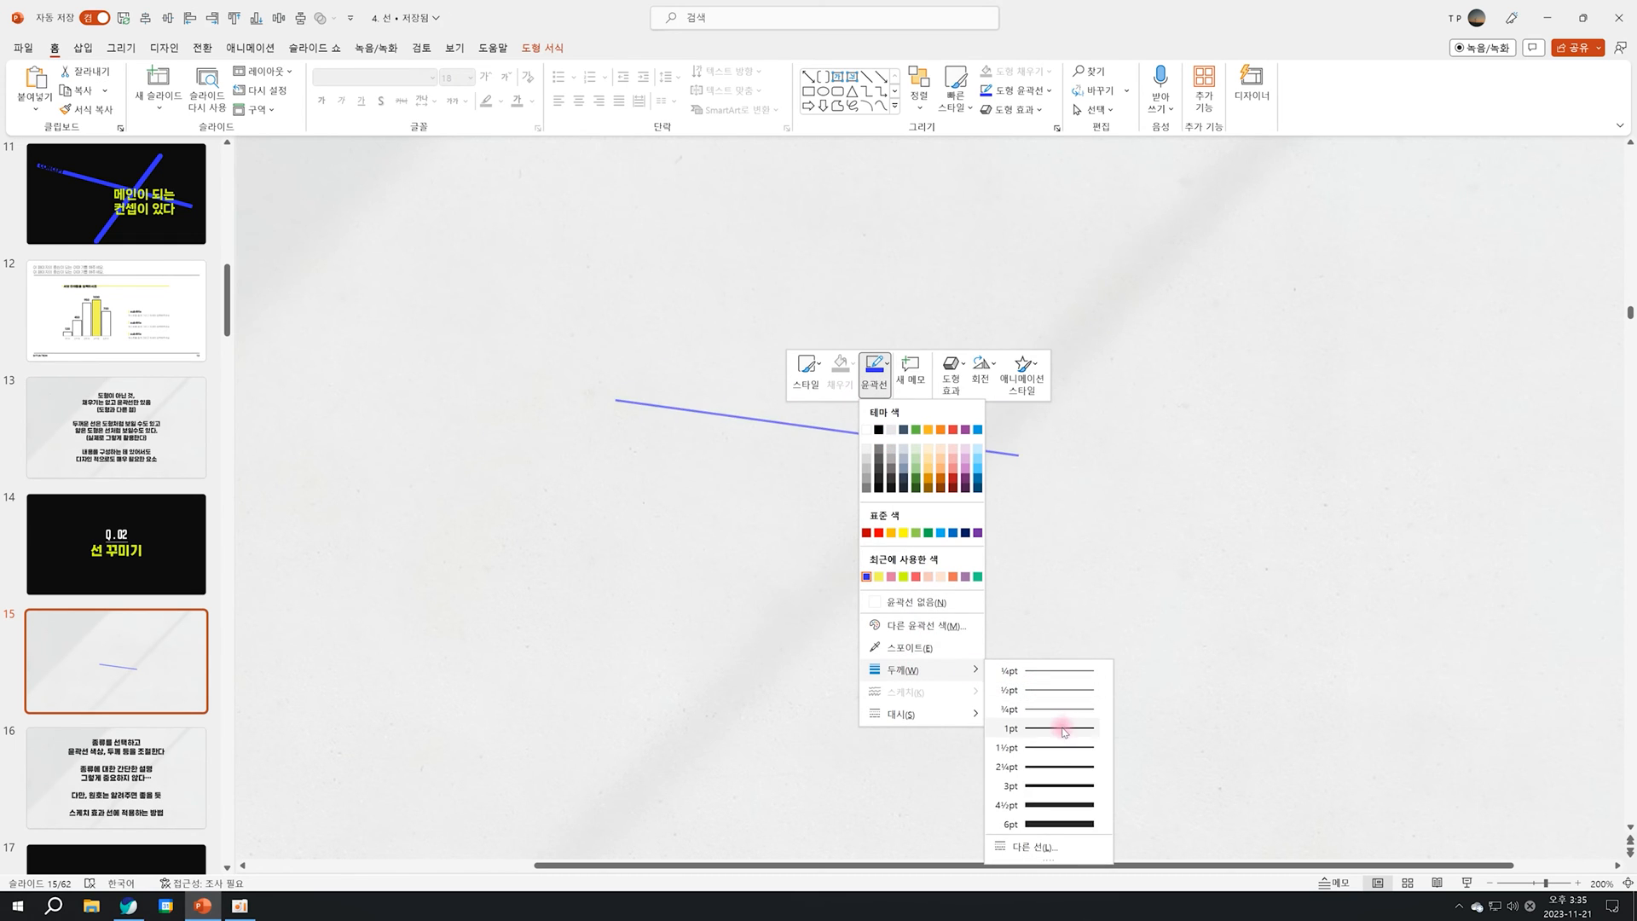
click(1057, 823)
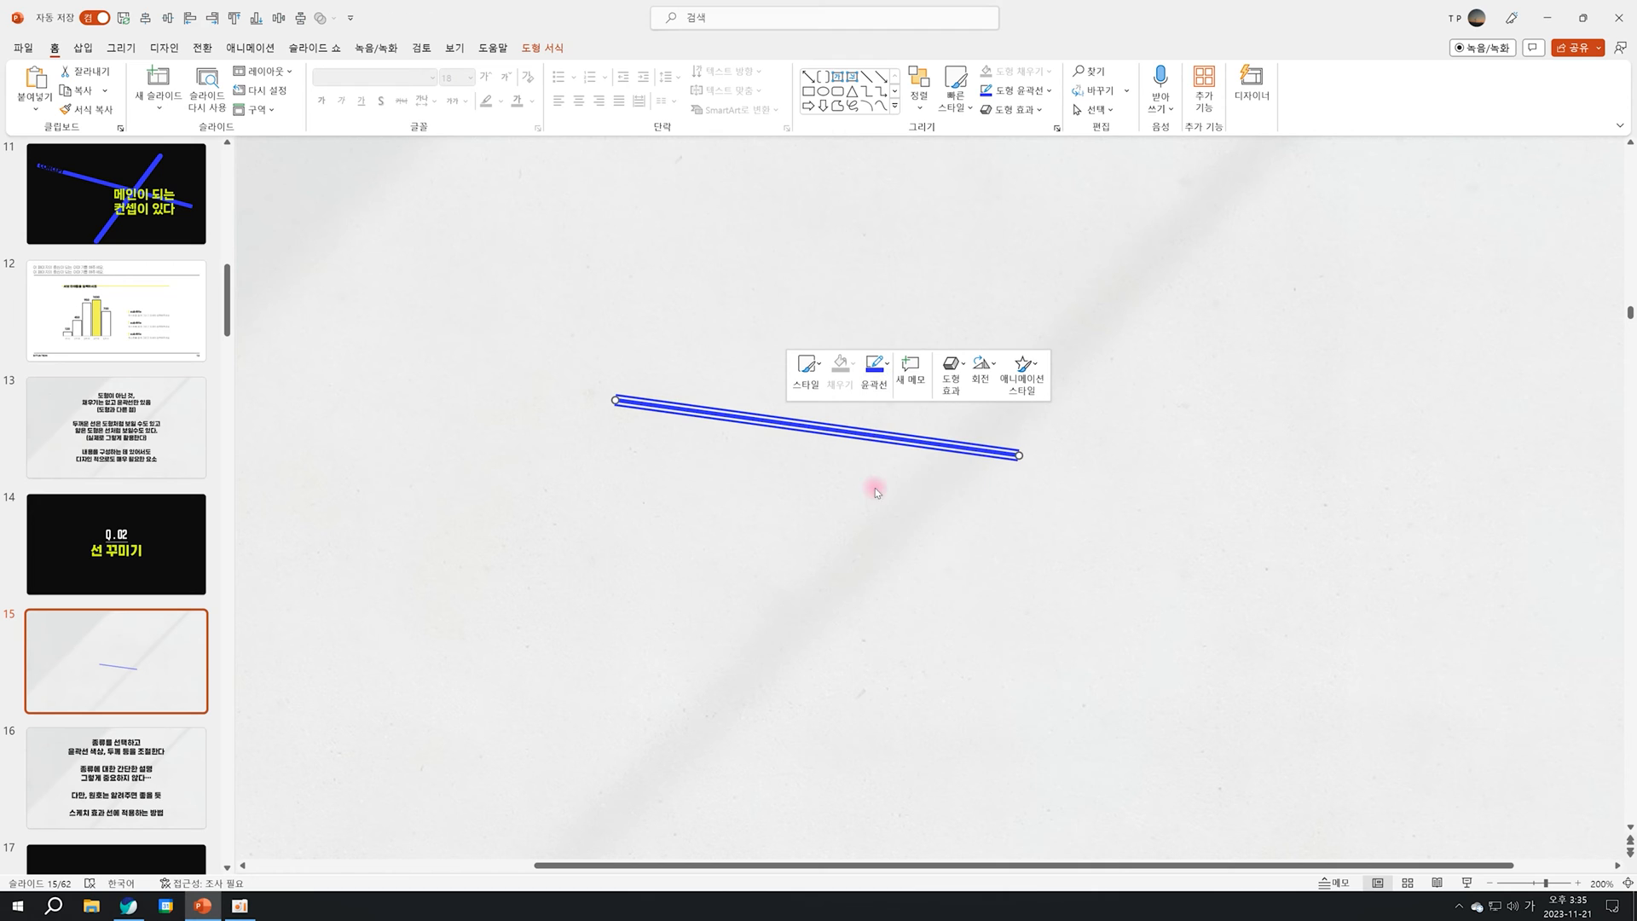
drag(1021, 455, 1172, 610)
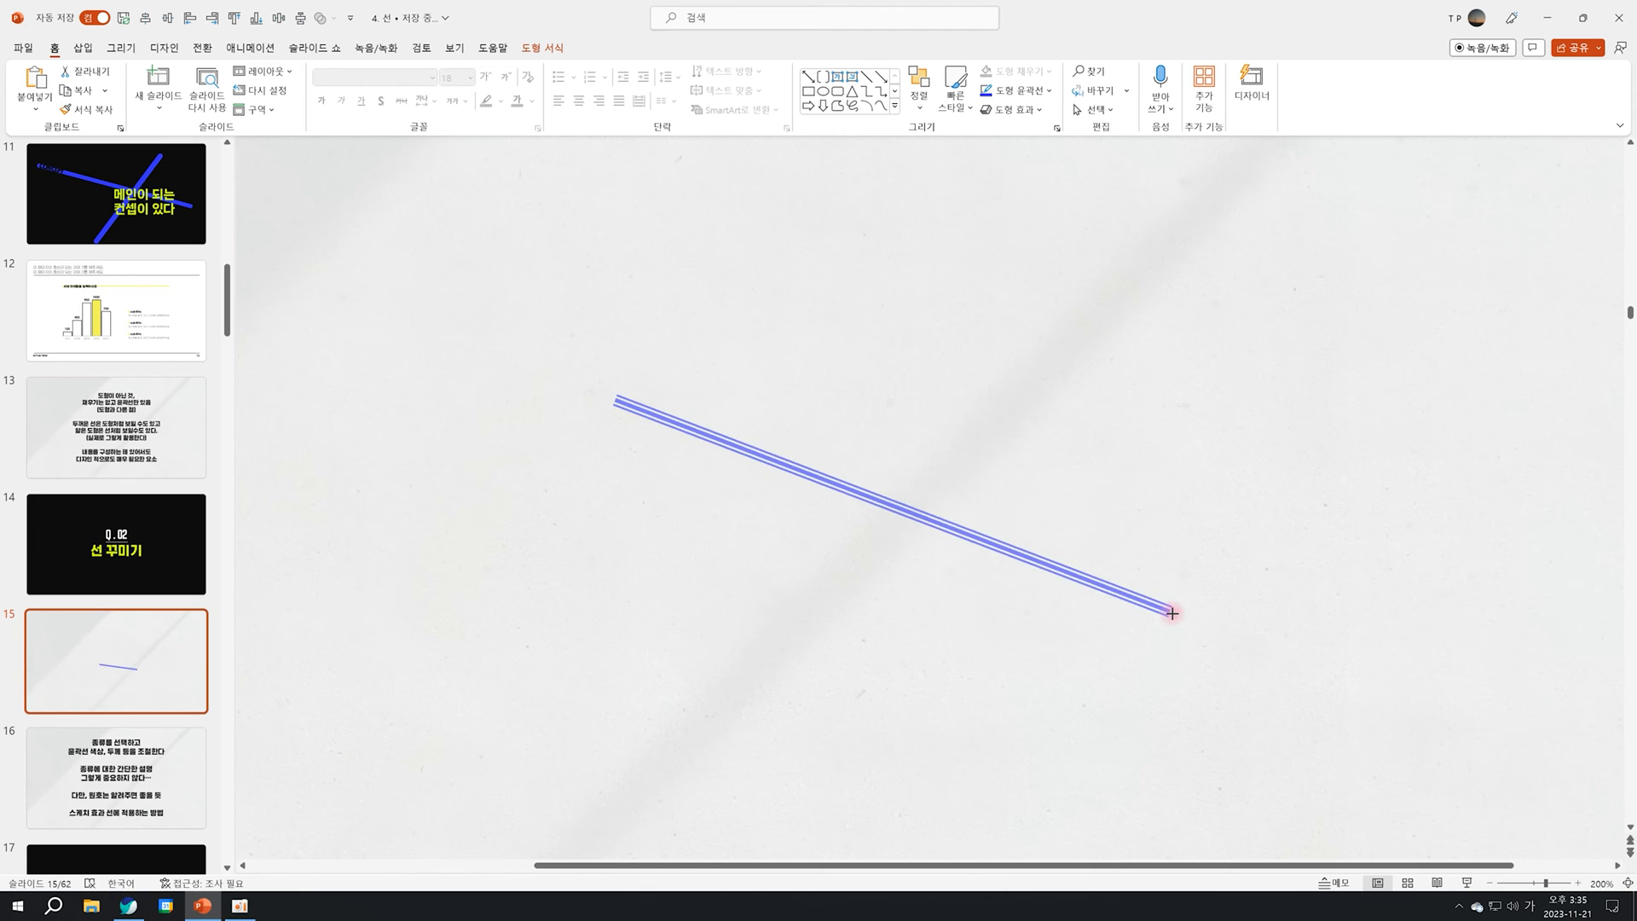
Delete the blue triple line from the slide.
click(1228, 637)
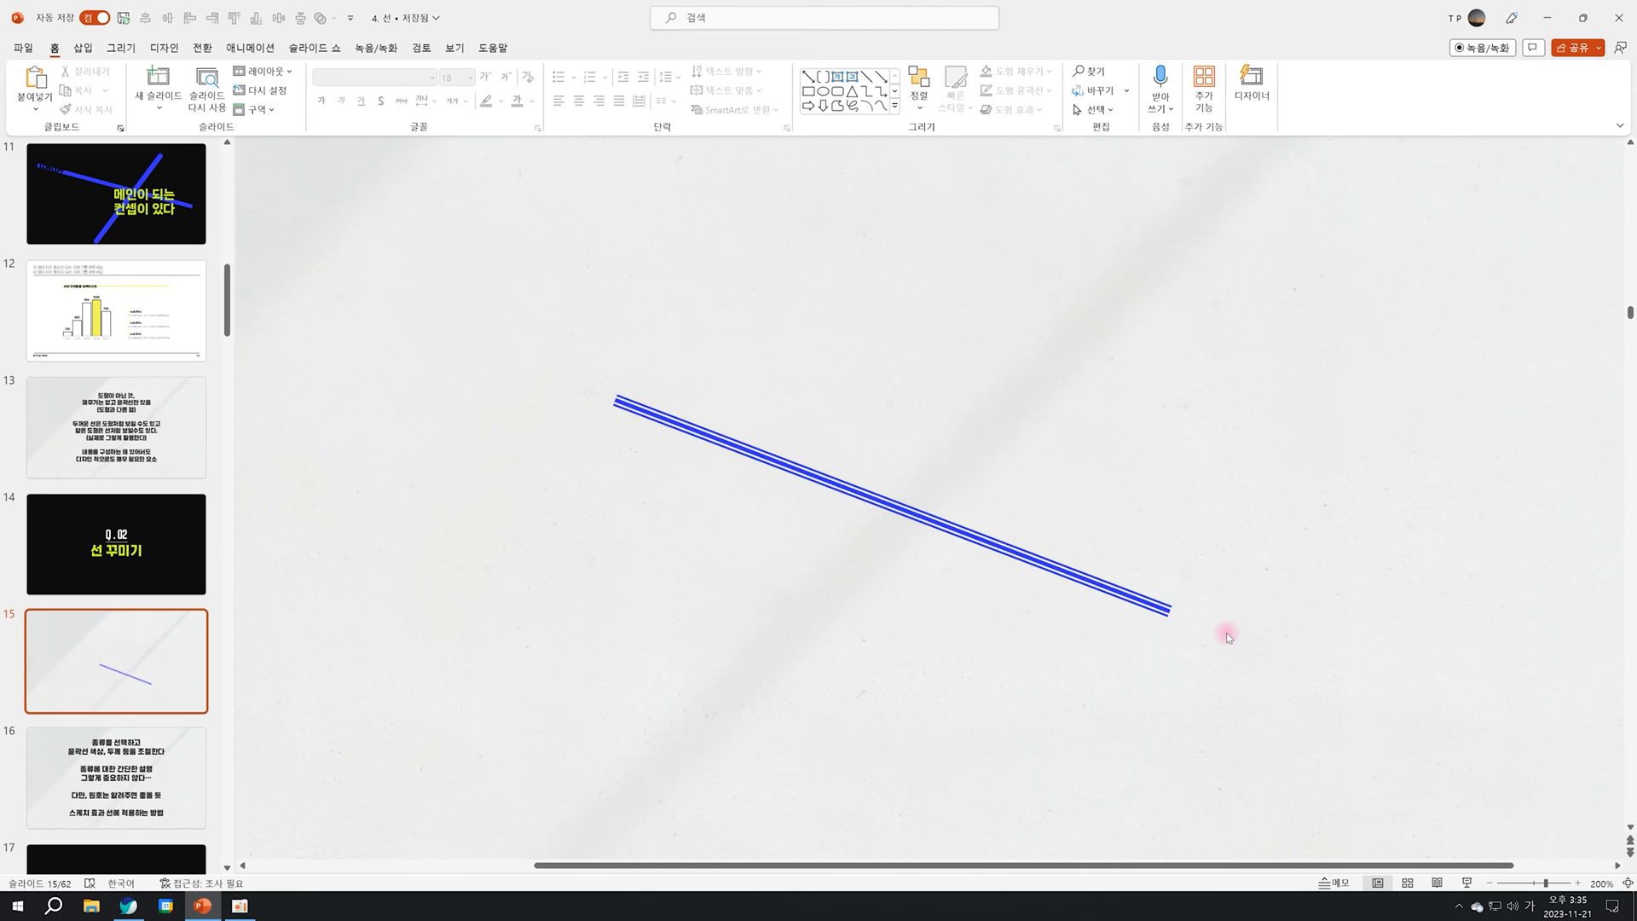
drag(499, 338, 1493, 863)
key(Delete)
Draw a single-headed arrow about 3.73 cm wide and 3.83 cm high, and a double-headed arrow beside it.
click(893, 107)
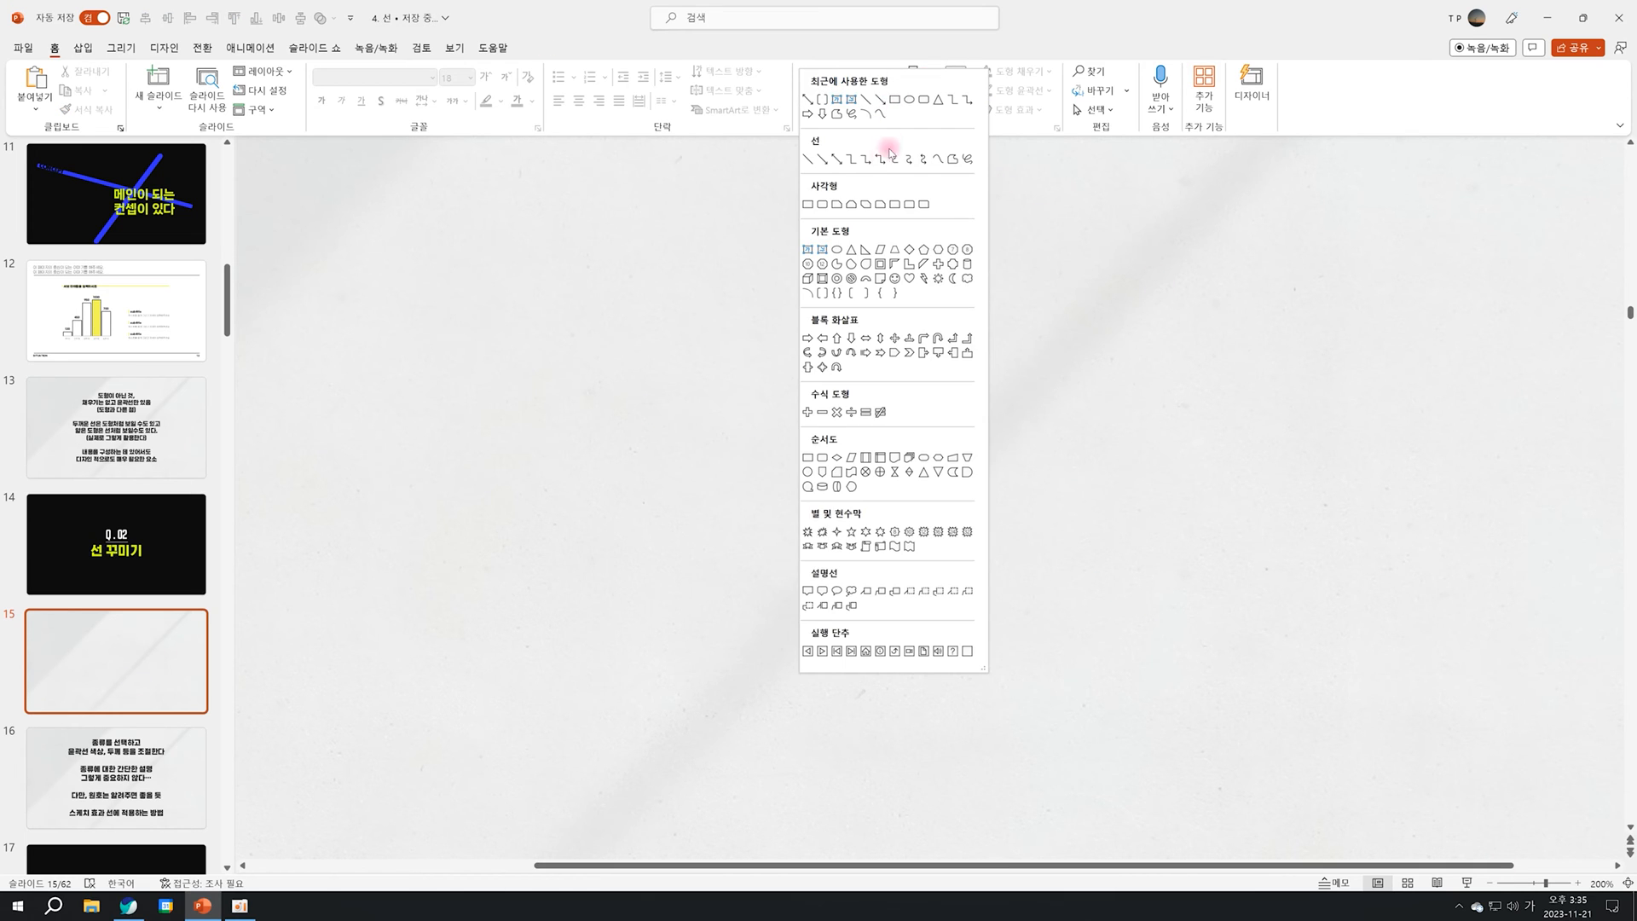
click(839, 161)
drag(701, 255, 910, 471)
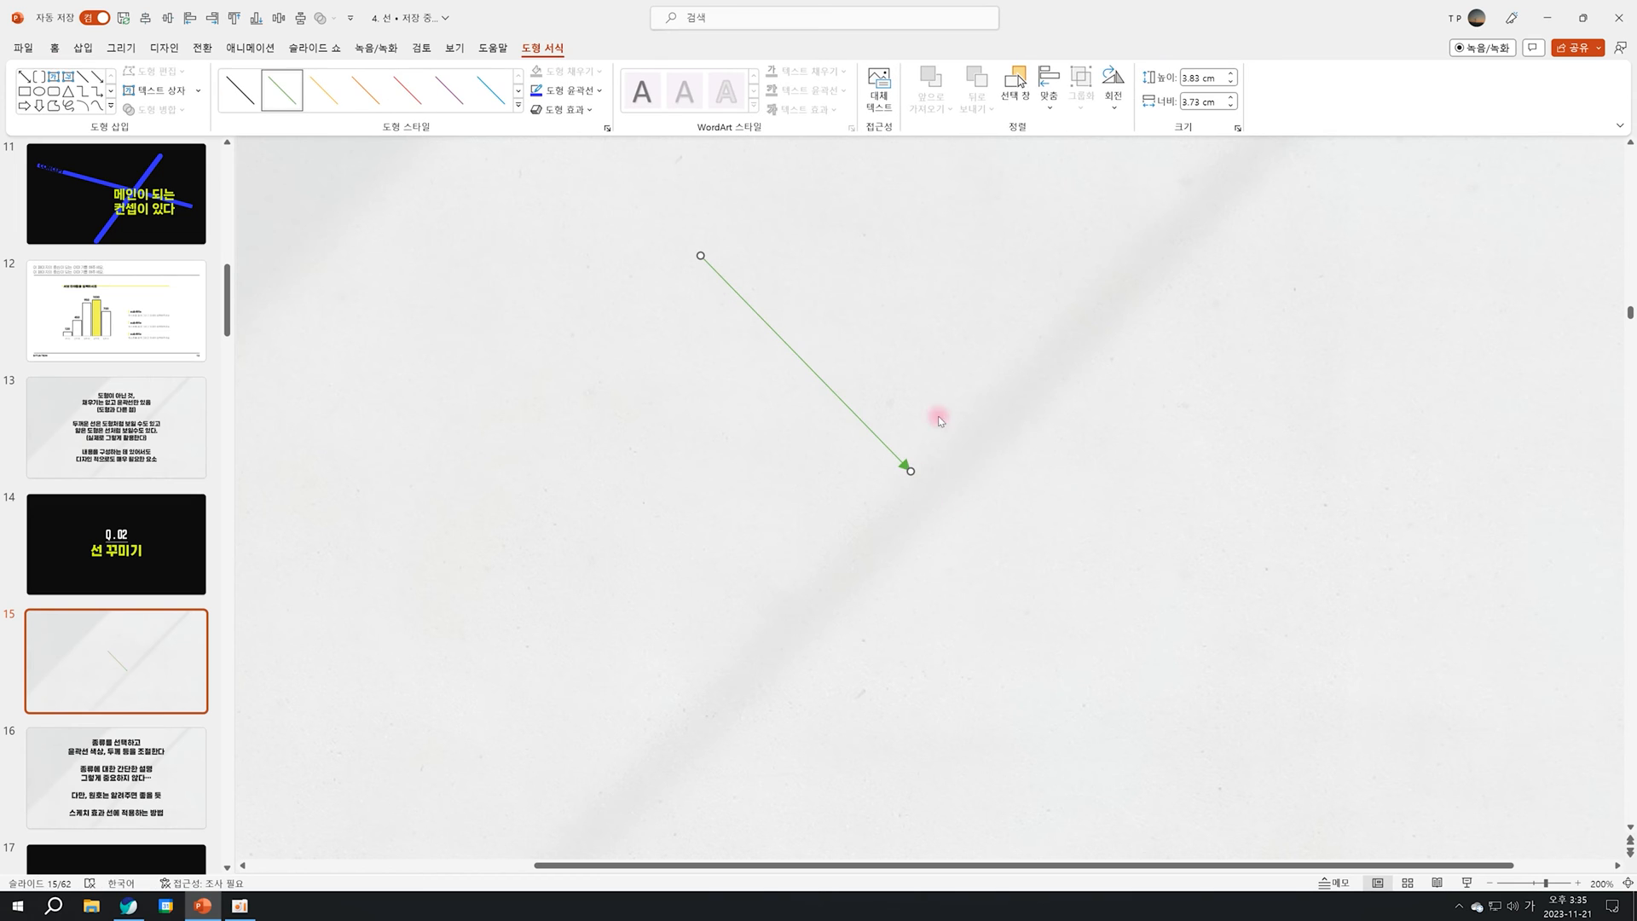
click(877, 334)
click(894, 107)
click(840, 158)
drag(840, 252, 1067, 420)
click(1160, 514)
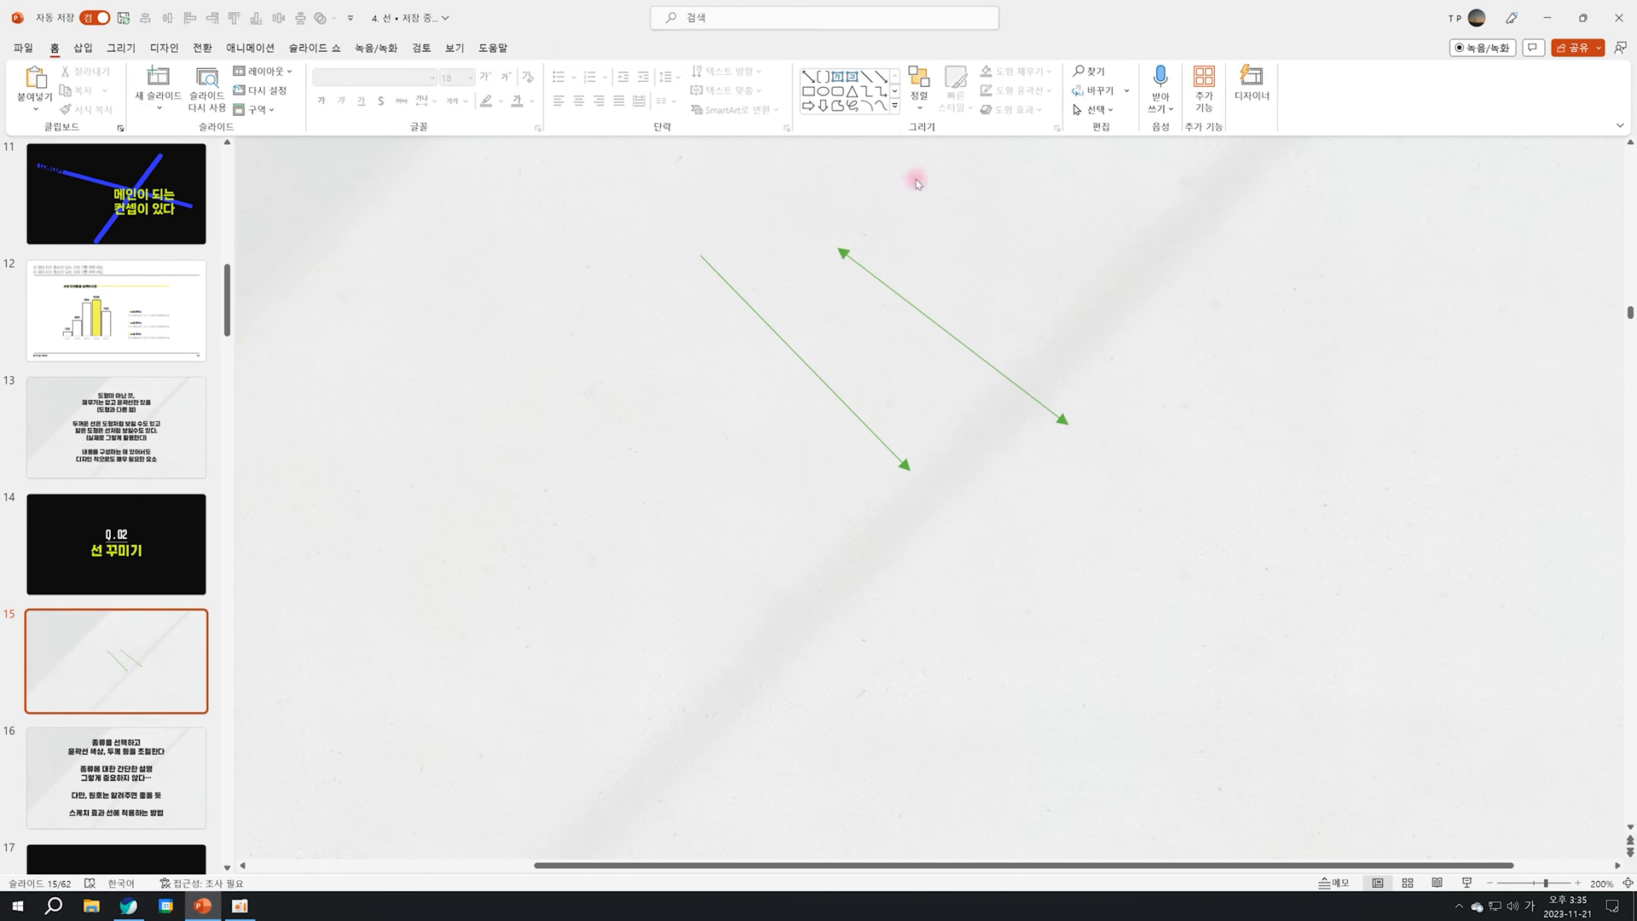
Draw an elbow connector about 5.96 cm wide and 5.71 cm high, and stretch its lower end further outward.
click(895, 108)
click(850, 159)
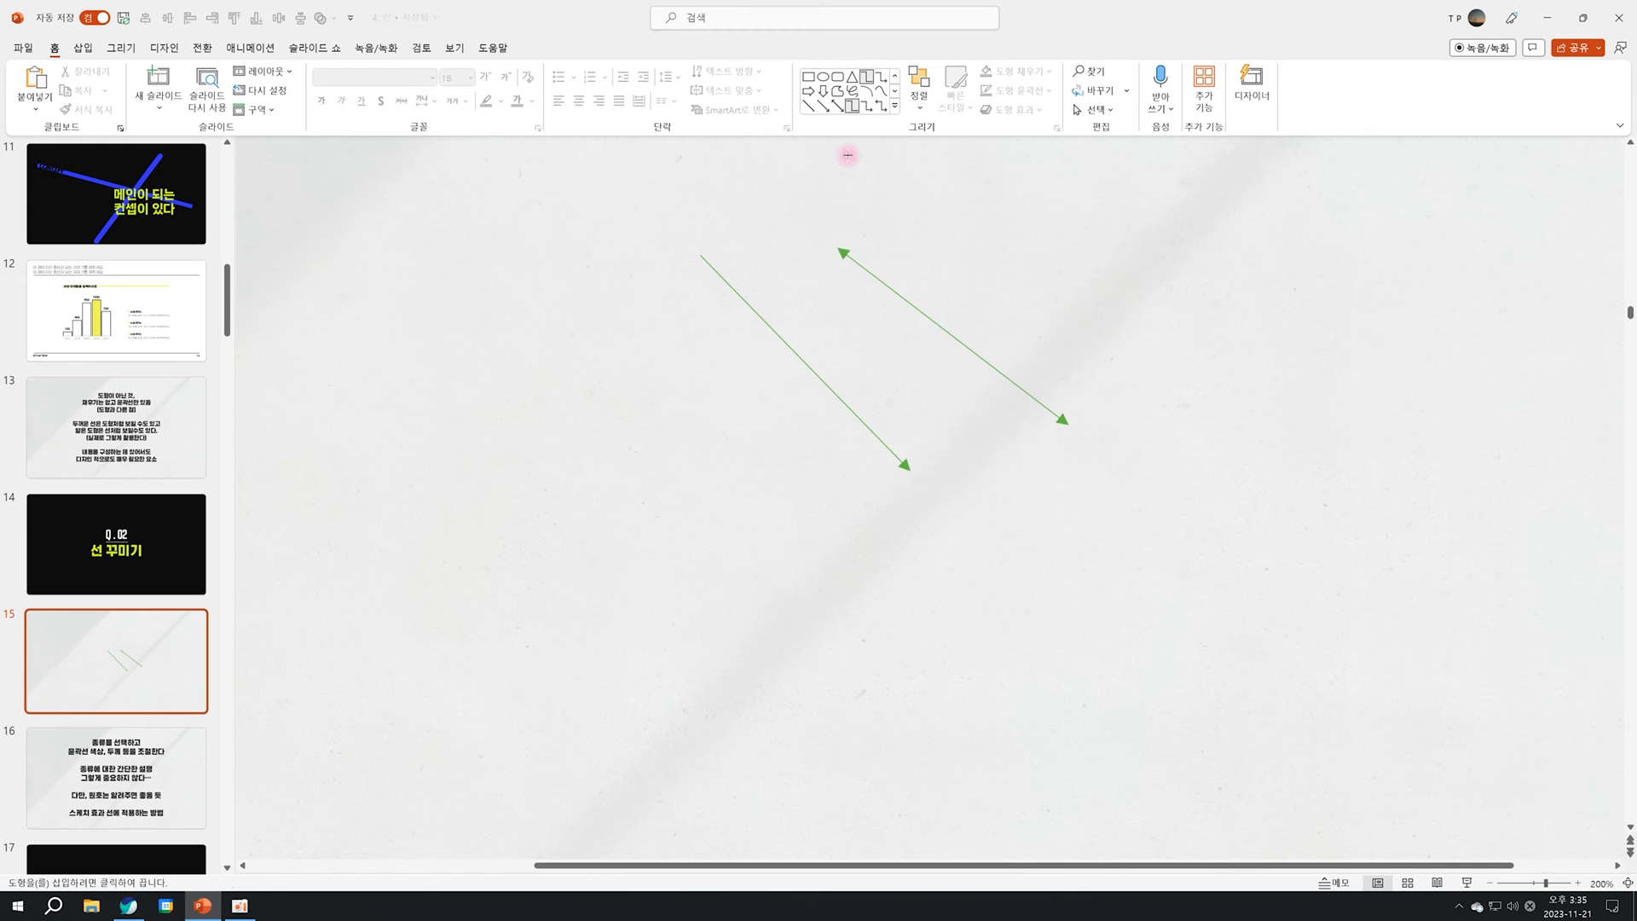
drag(507, 275, 827, 611)
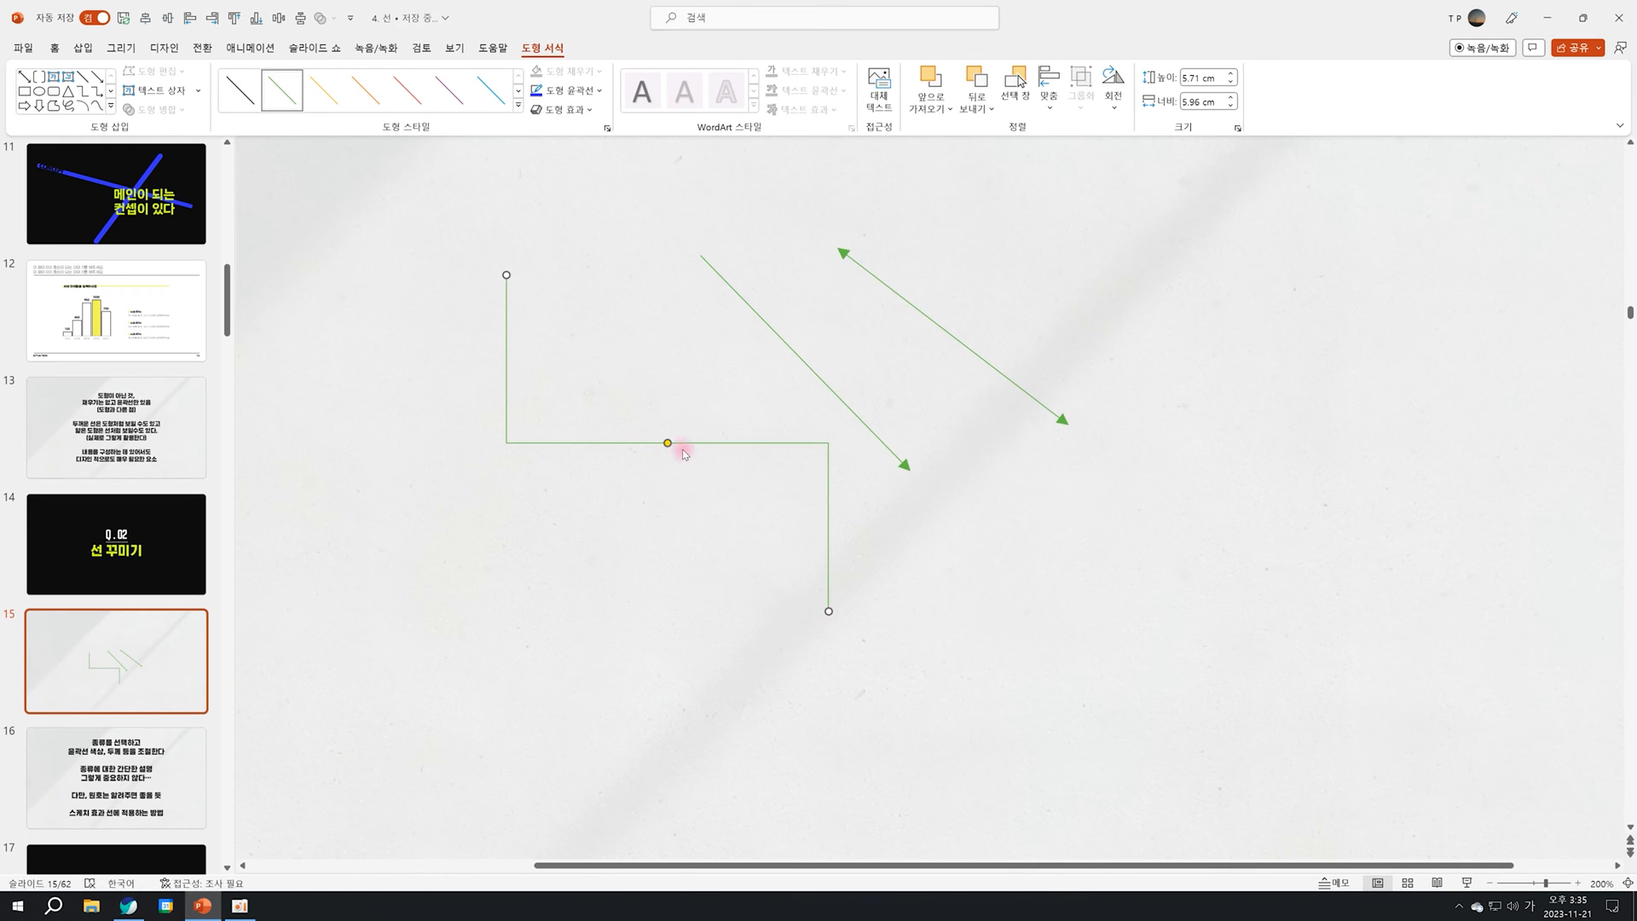
drag(667, 444, 666, 443)
drag(828, 611, 962, 594)
Add a text label reading "안녕하세요" at the upper end of the elbow connector.
drag(382, 223, 498, 320)
click(841, 81)
drag(440, 301, 453, 306)
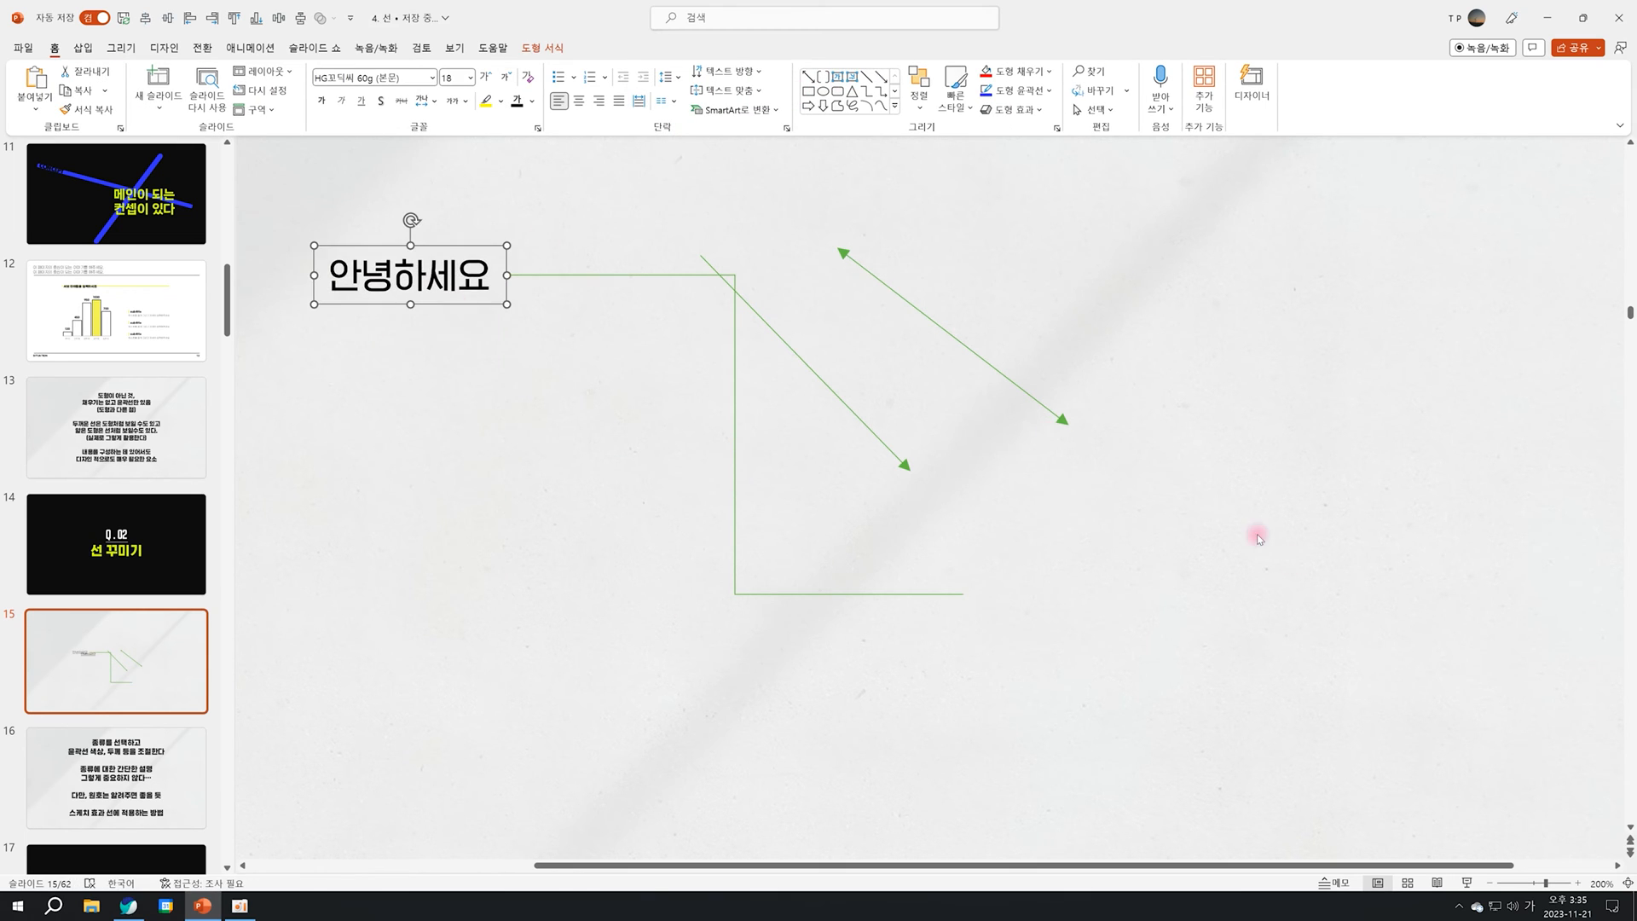
Delete the two arrows and duplicate the label to the connector's lower end with the text "이것입니다".
drag(1259, 539, 691, 194)
key(Delete)
drag(466, 307, 1128, 622)
text(이것입니다)
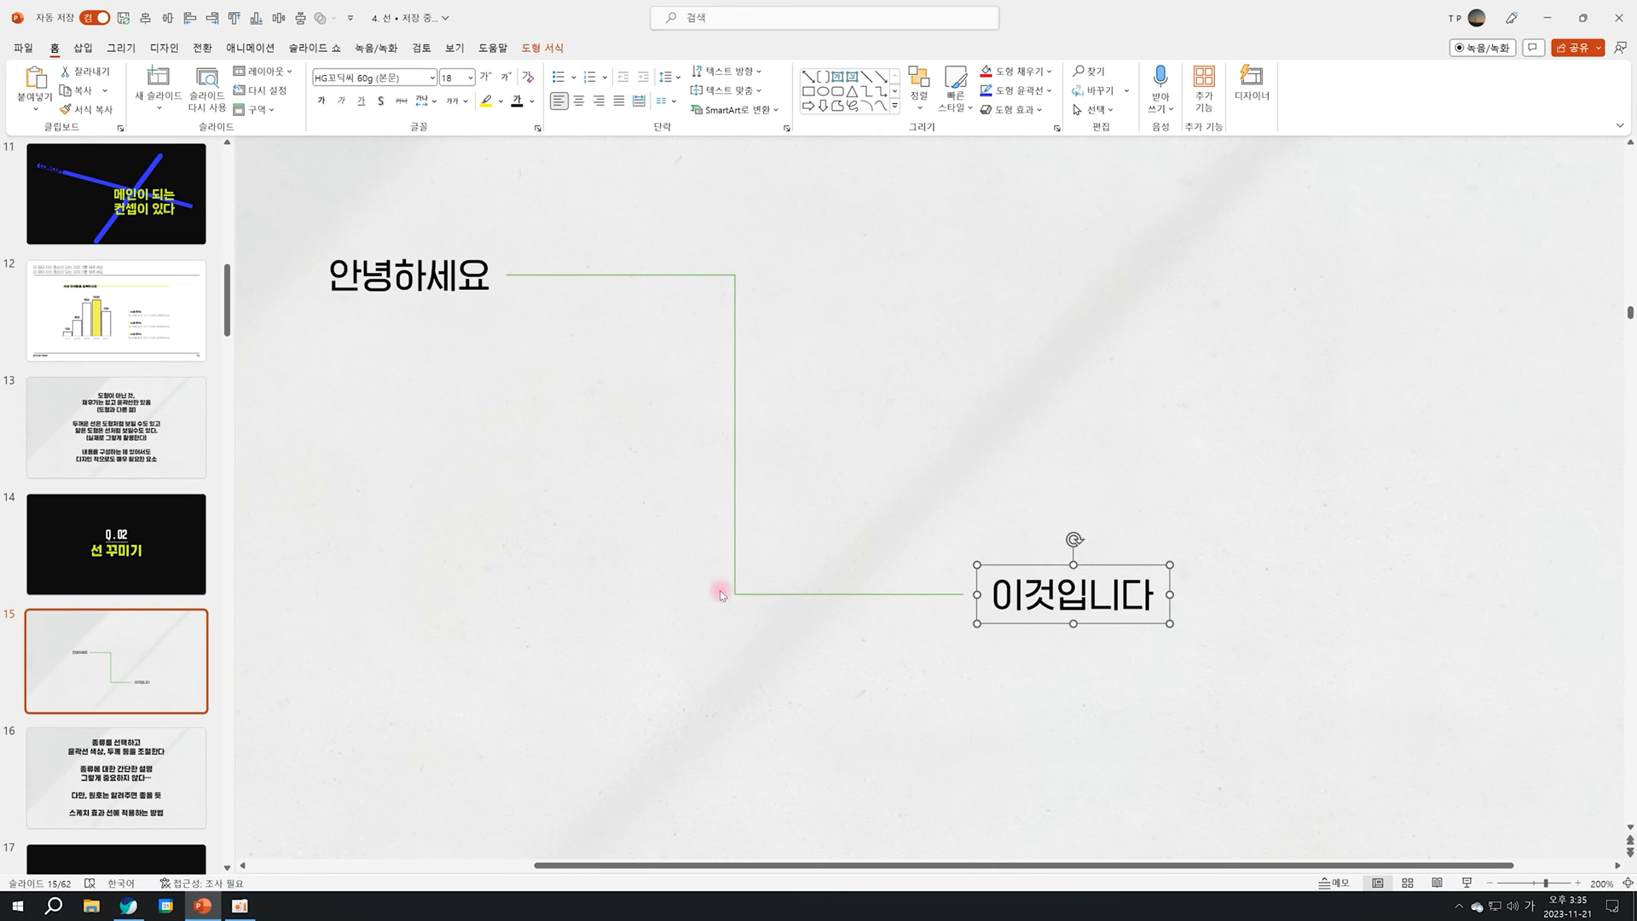
Recolour the elbow connector black and shift its vertical segment to midway between the two ends.
right_click(735, 588)
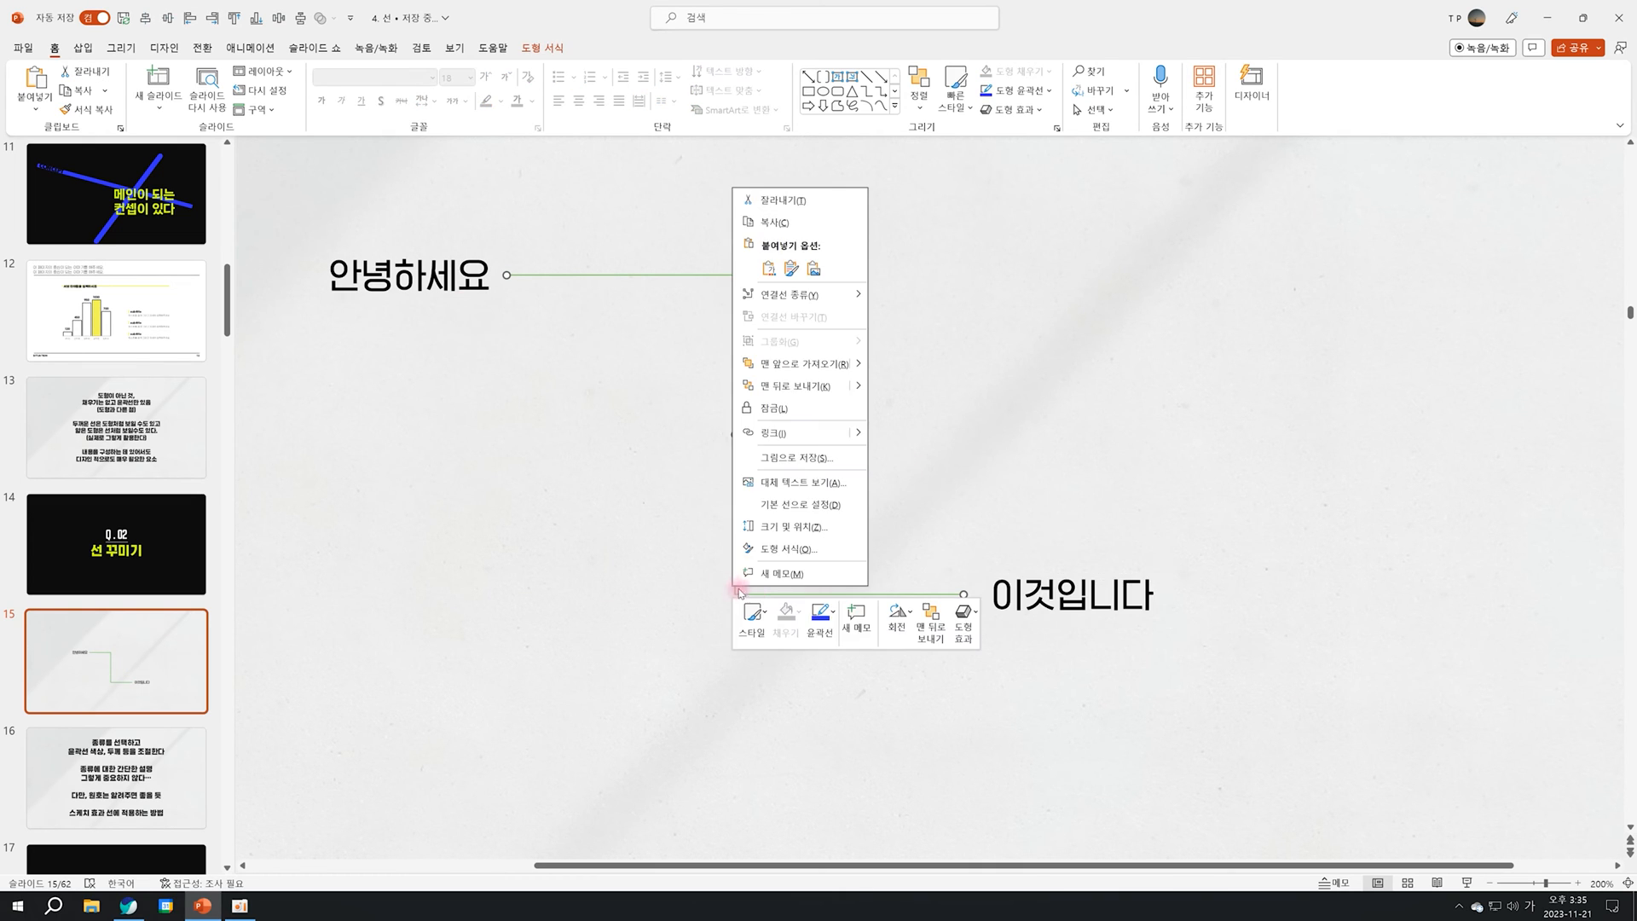
click(821, 618)
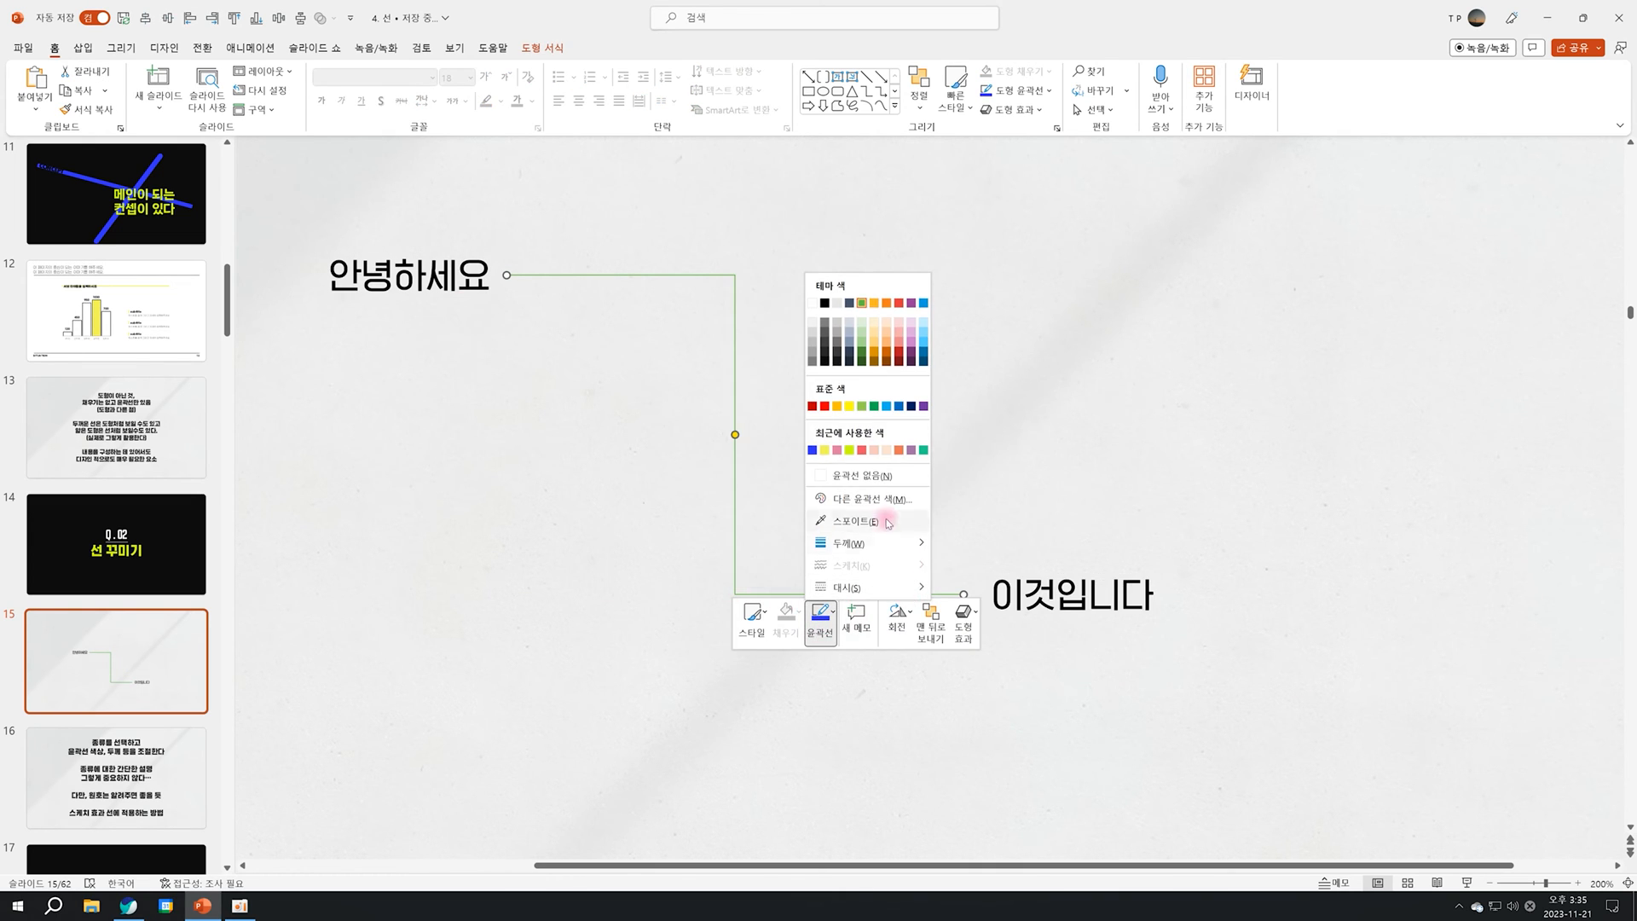
click(887, 521)
click(738, 453)
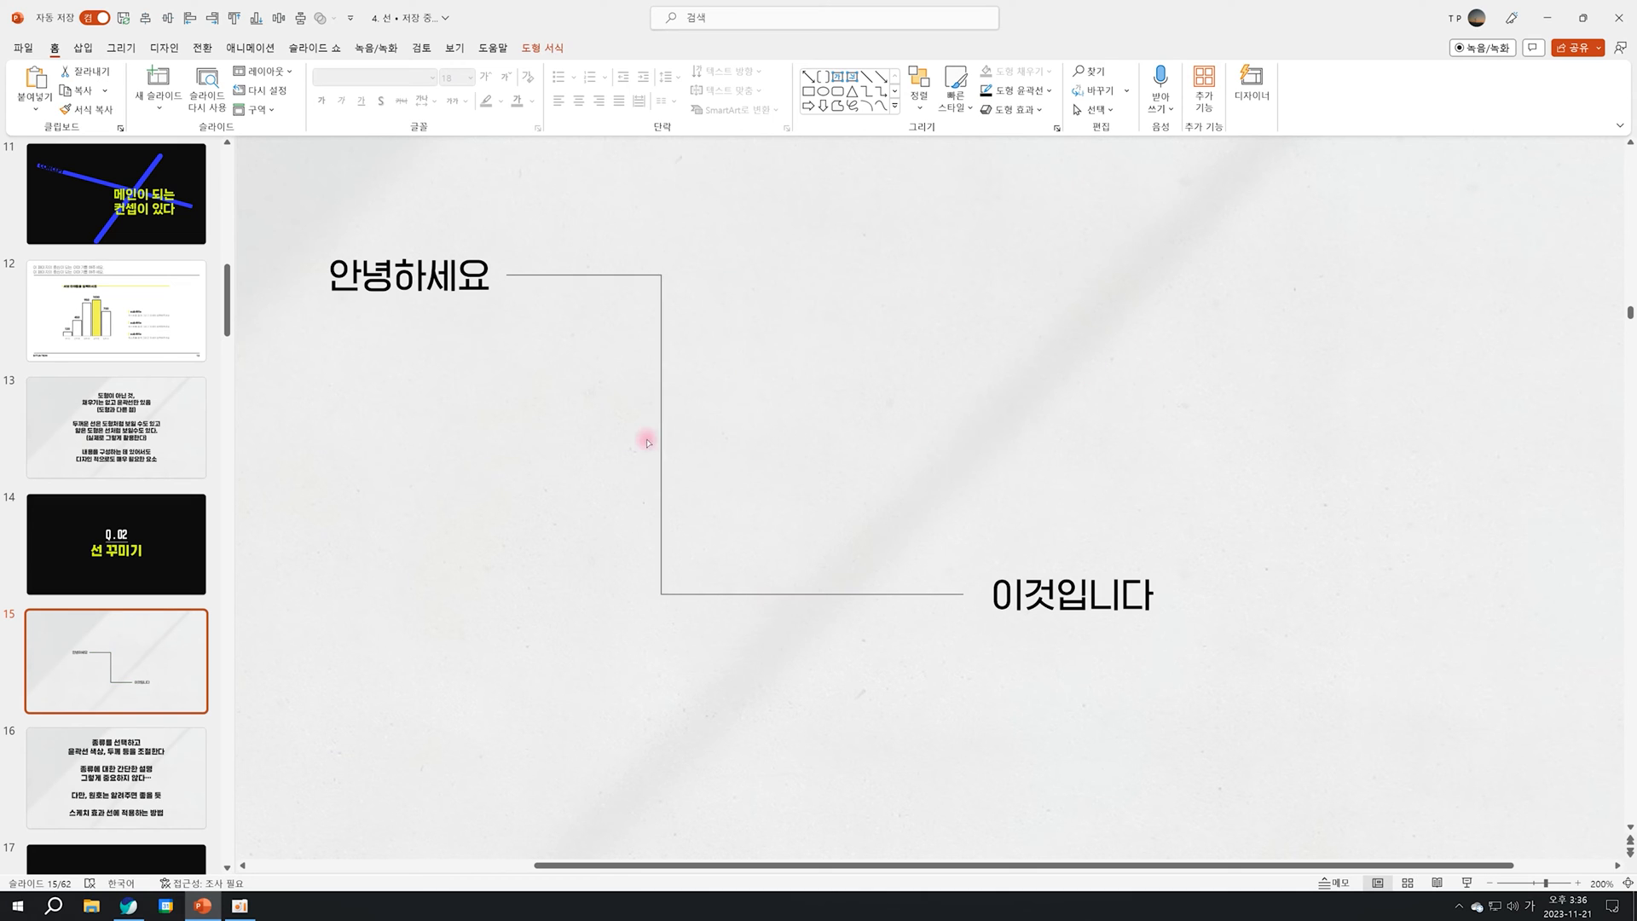
mouse_move(648, 443)
mouse_down()
mouse_move(551, 435)
mouse_move(932, 468)
mouse_move(632, 464)
mouse_up()
Draw a curved connector about 6.18 cm wide and 2.66 cm high above the labels and shift its bend sideways.
click(894, 105)
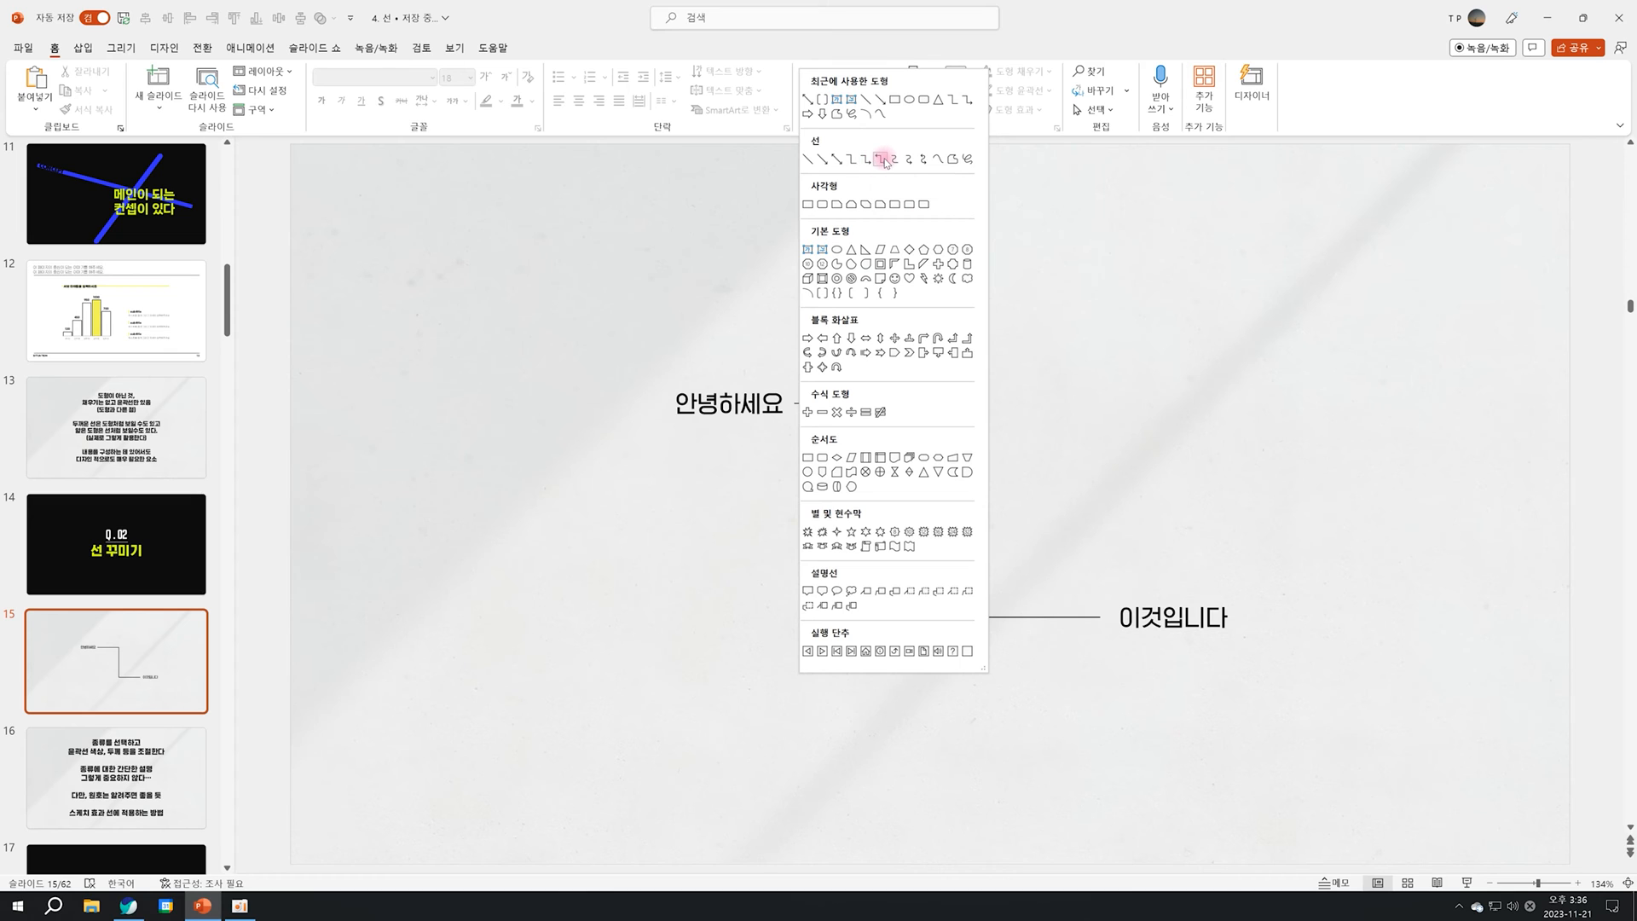
click(894, 159)
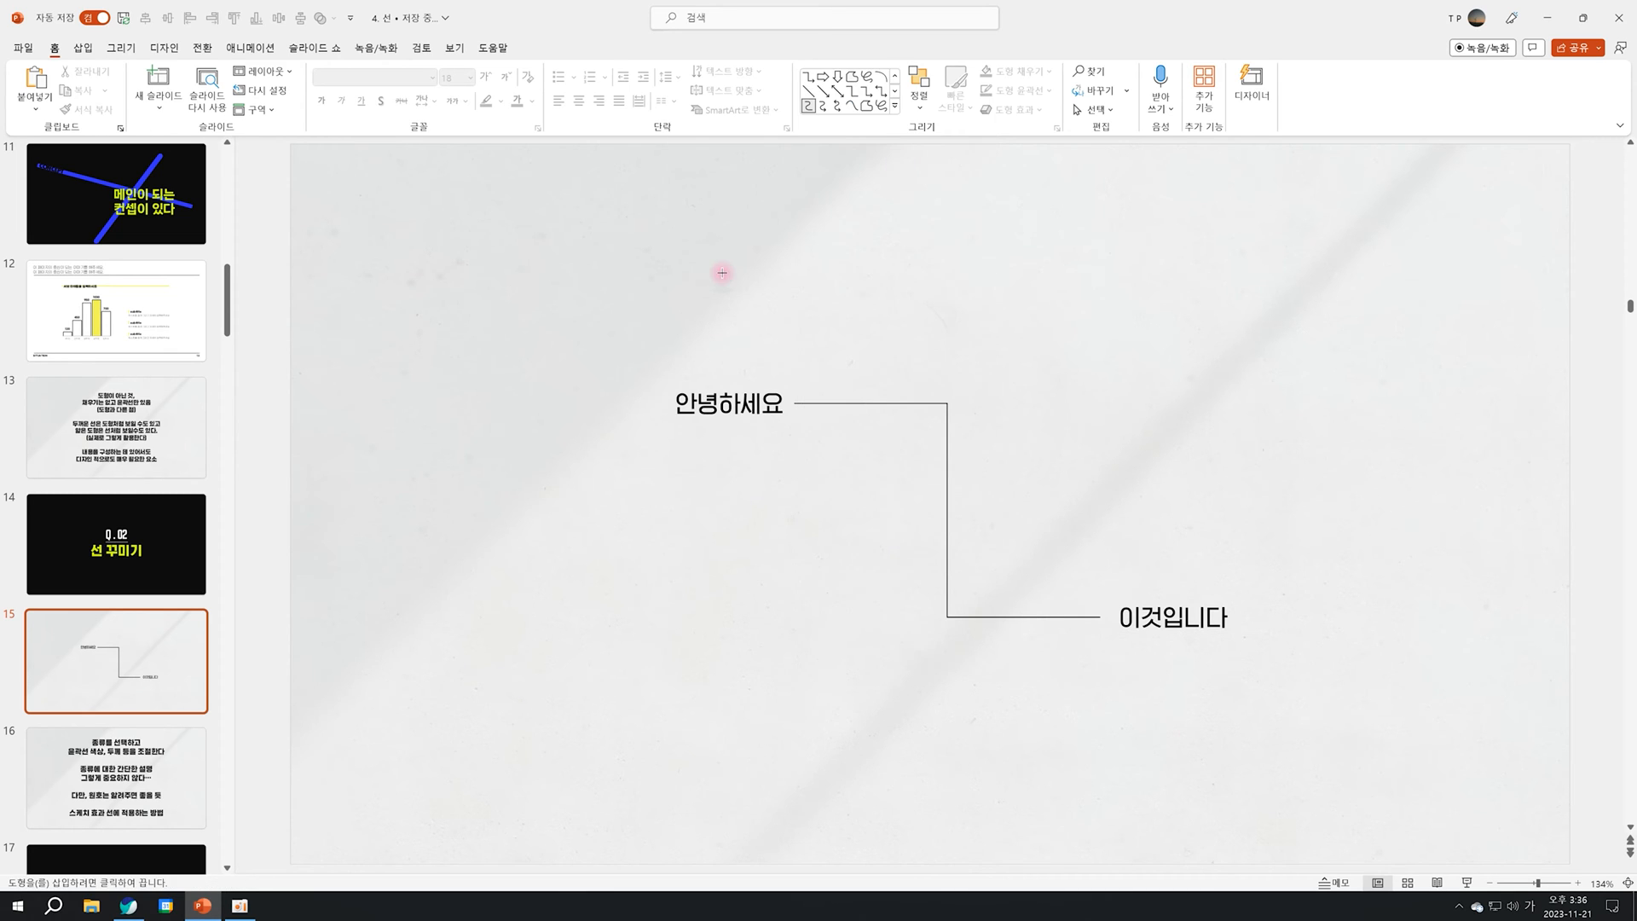
click(722, 272)
drag(770, 321, 955, 372)
mouse_move(839, 323)
mouse_down()
mouse_move(772, 324)
mouse_move(866, 324)
mouse_up()
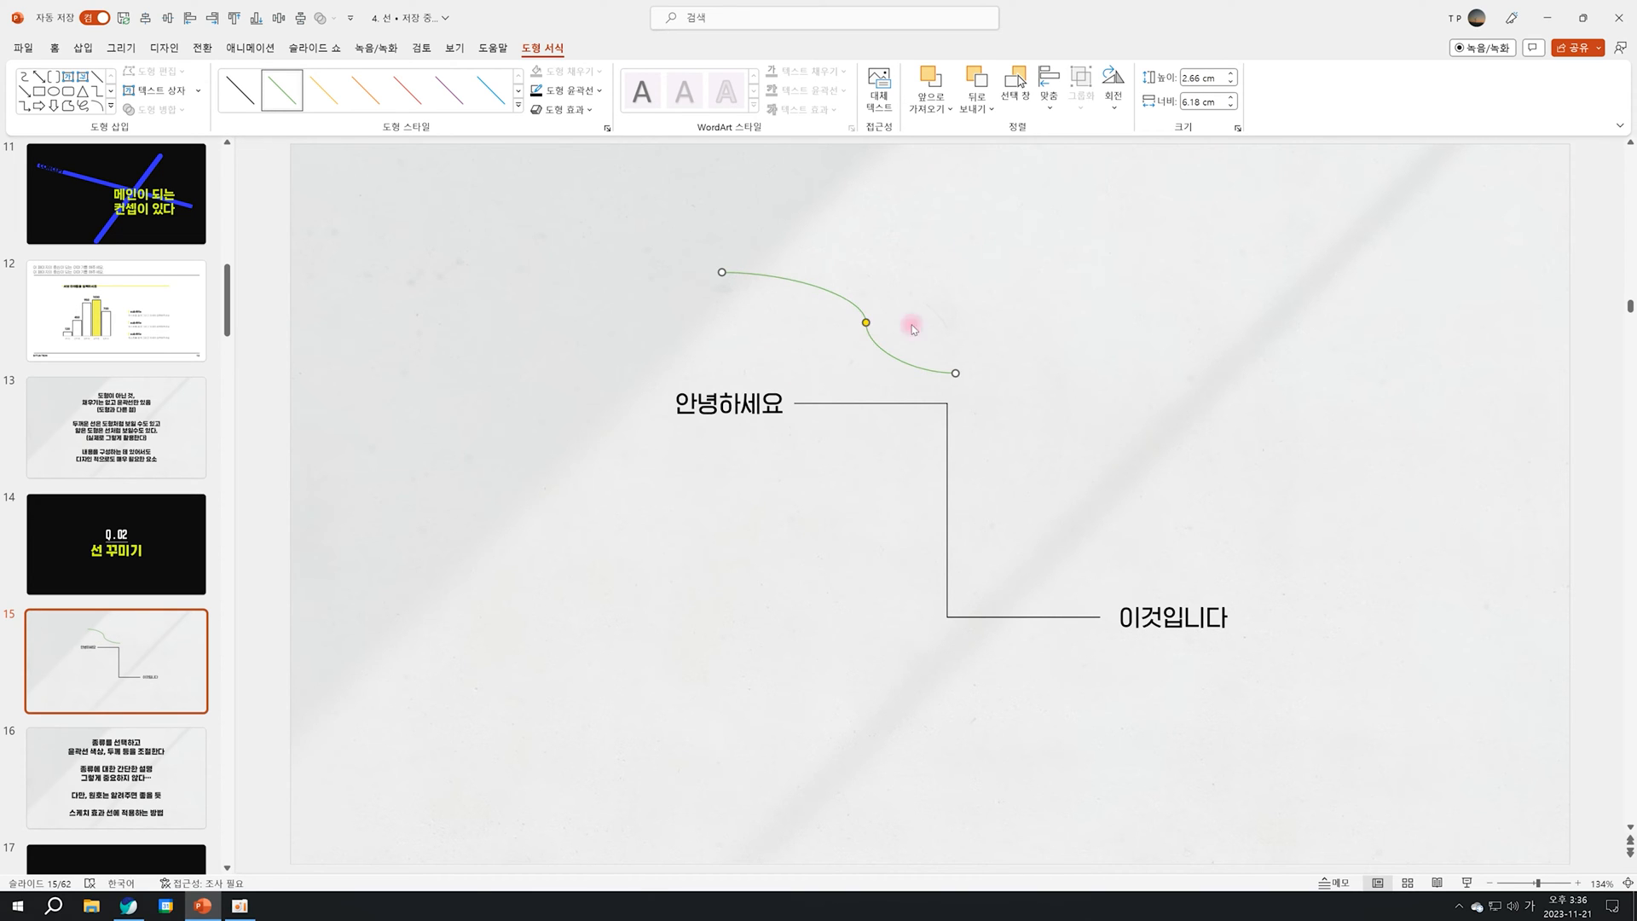
click(882, 161)
Draw a looping freeform line around the curved connector with the Curve tool, ending it near the lower label.
click(894, 106)
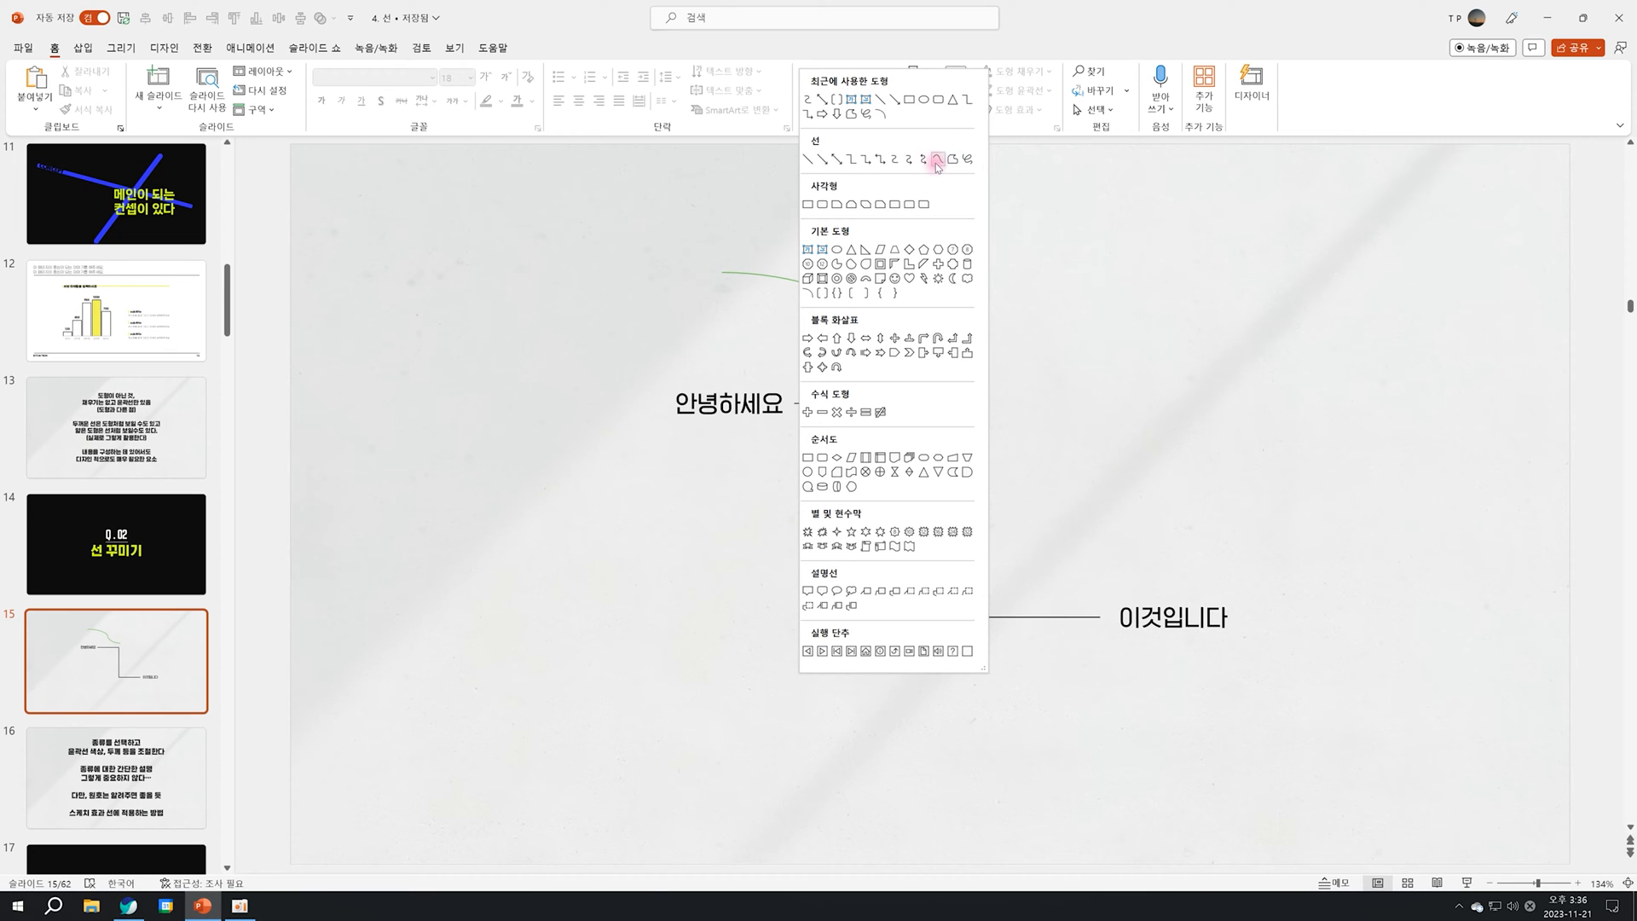
click(952, 162)
click(629, 218)
click(1237, 254)
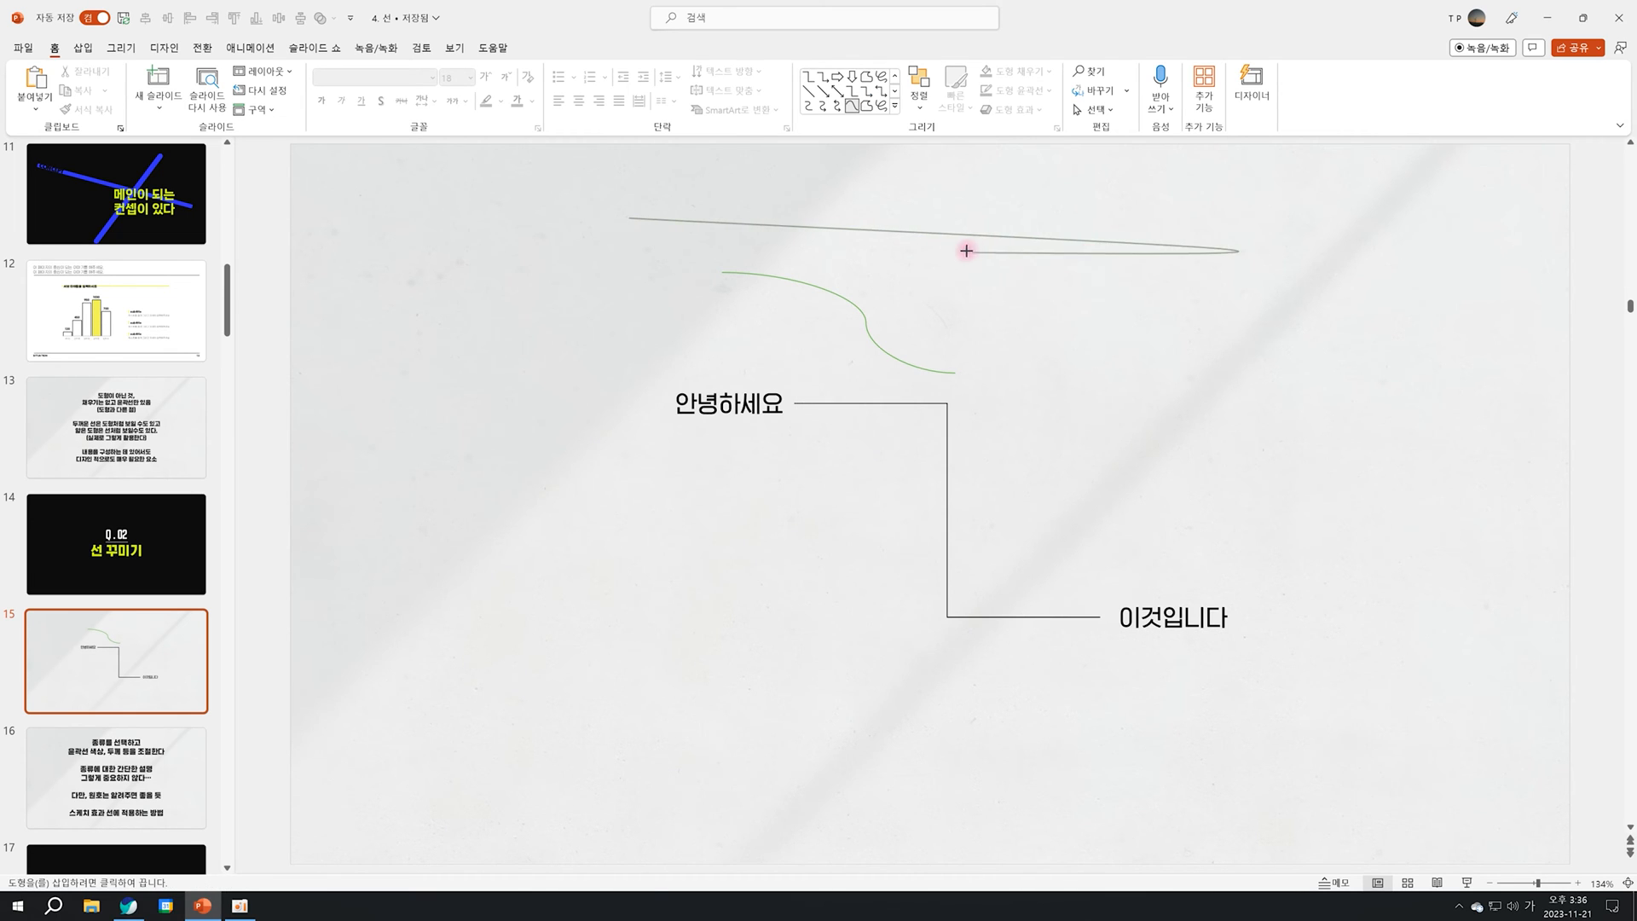
click(489, 289)
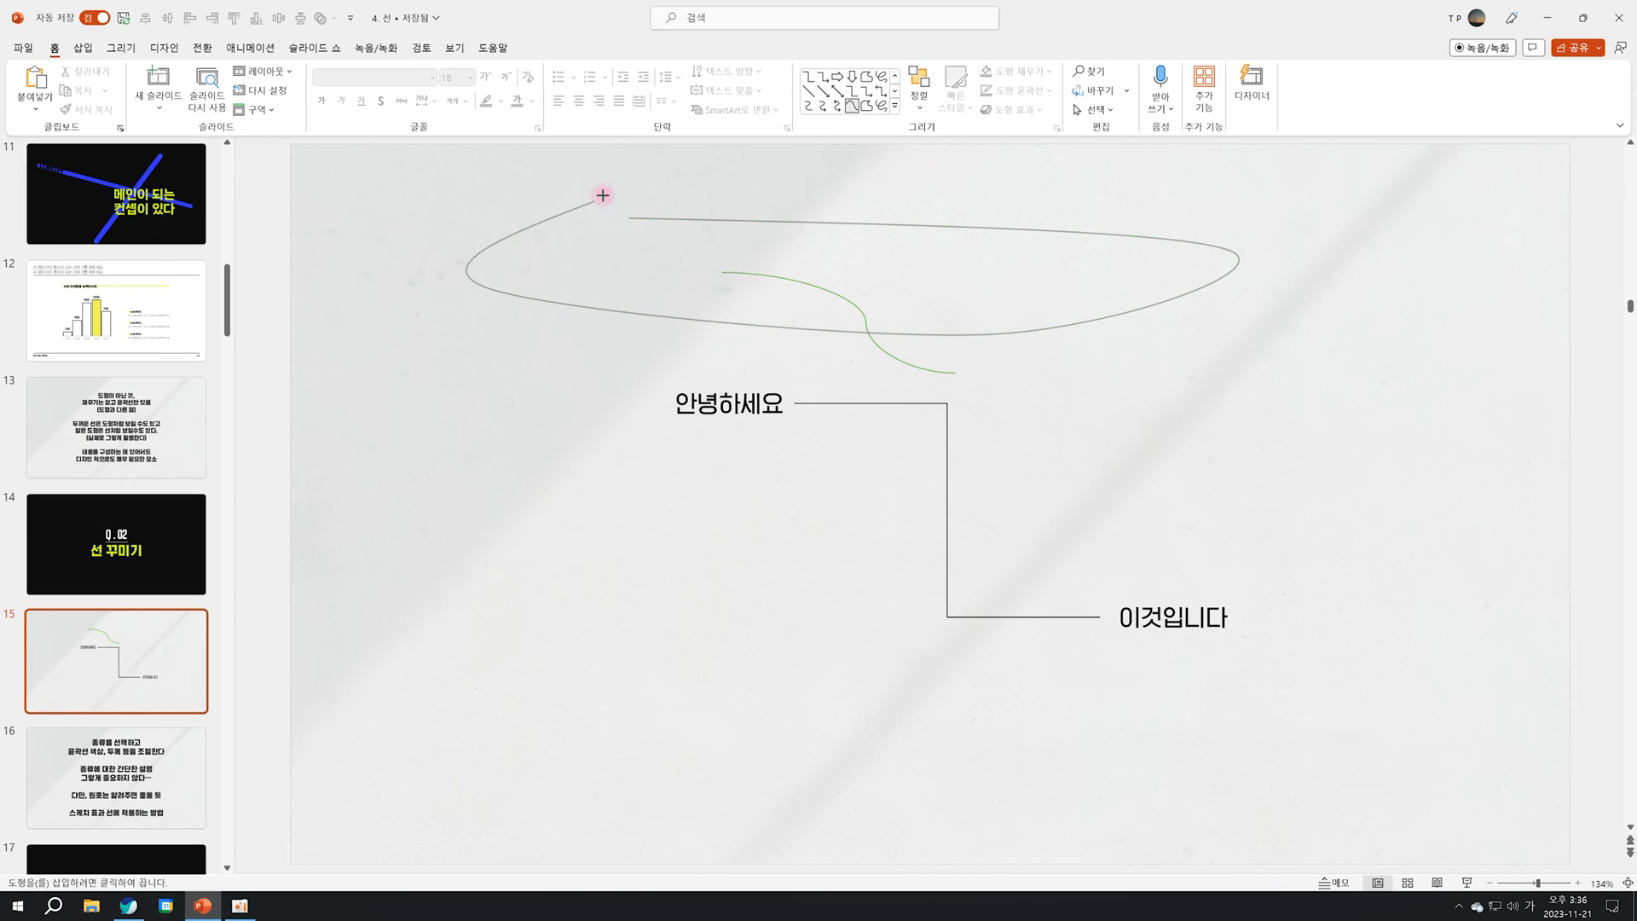
click(657, 171)
click(1257, 195)
double_click(1143, 454)
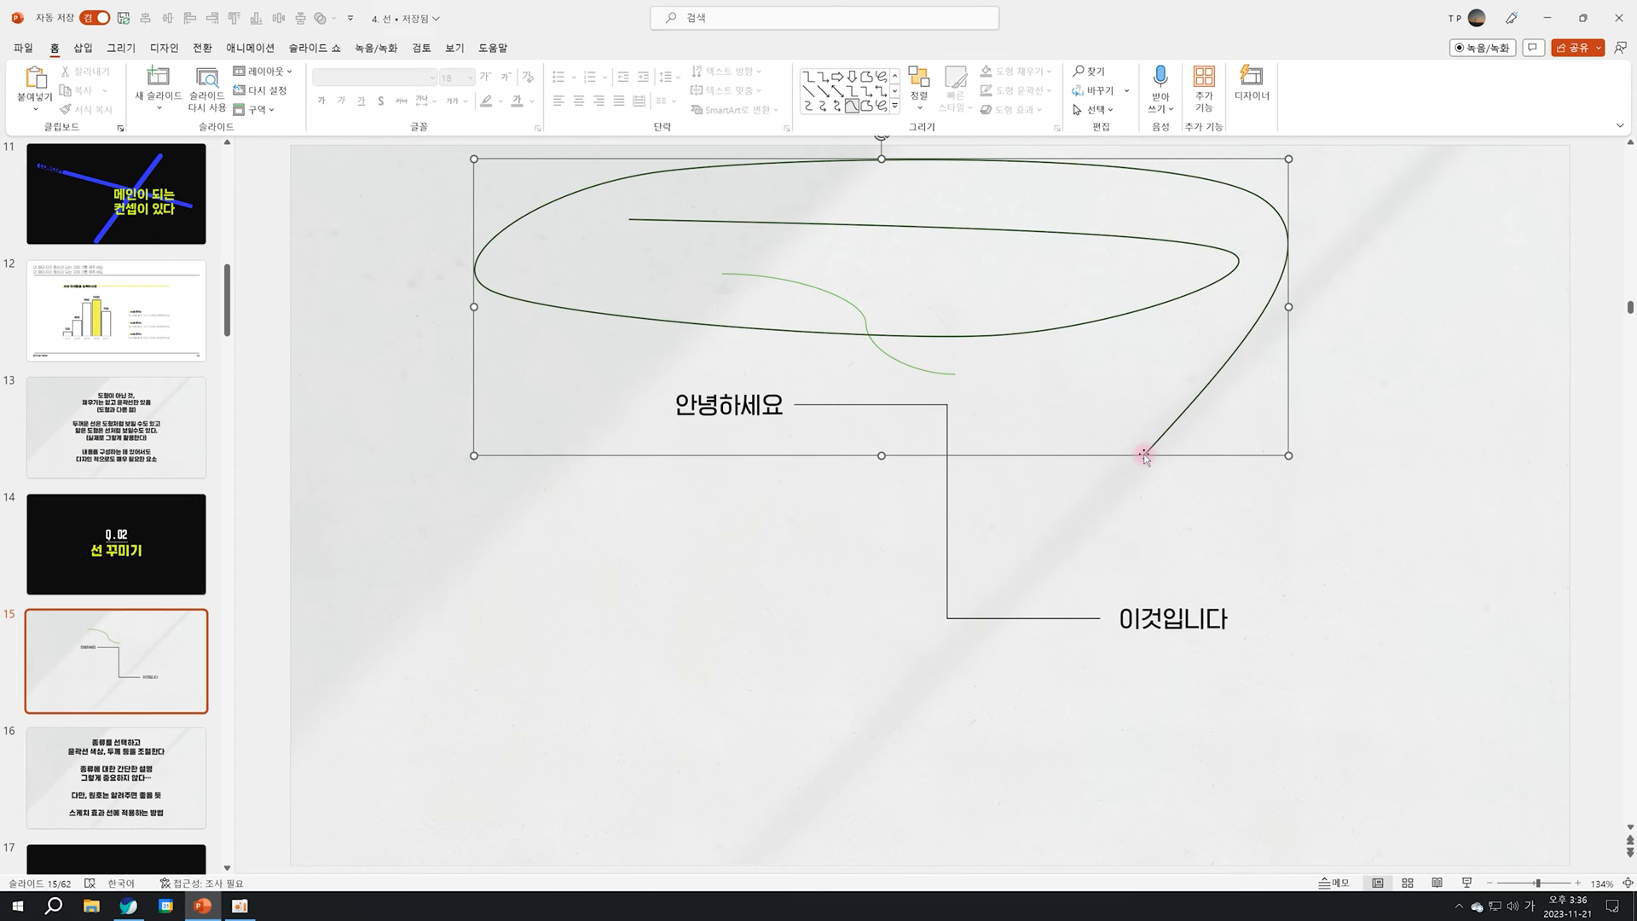
Clear all lines and labels from the slide and place a green square on it.
click(1302, 417)
drag(1247, 353, 1299, 458)
key(Delete)
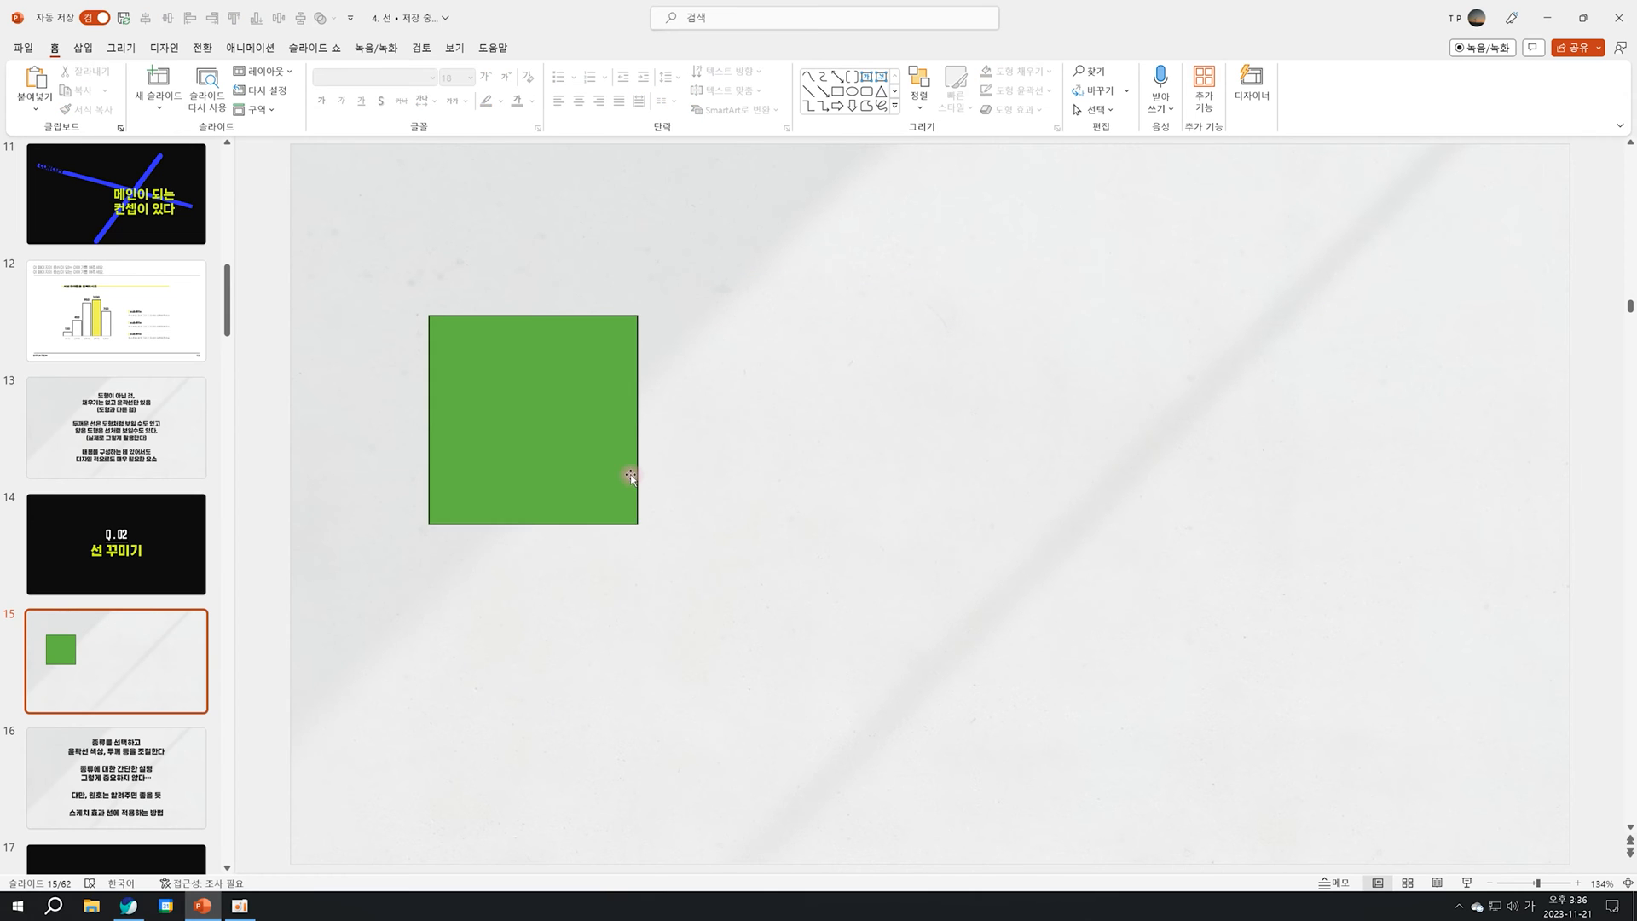
Remove the square's fill and give it a black outline.
right_click(632, 475)
click(684, 350)
click(689, 587)
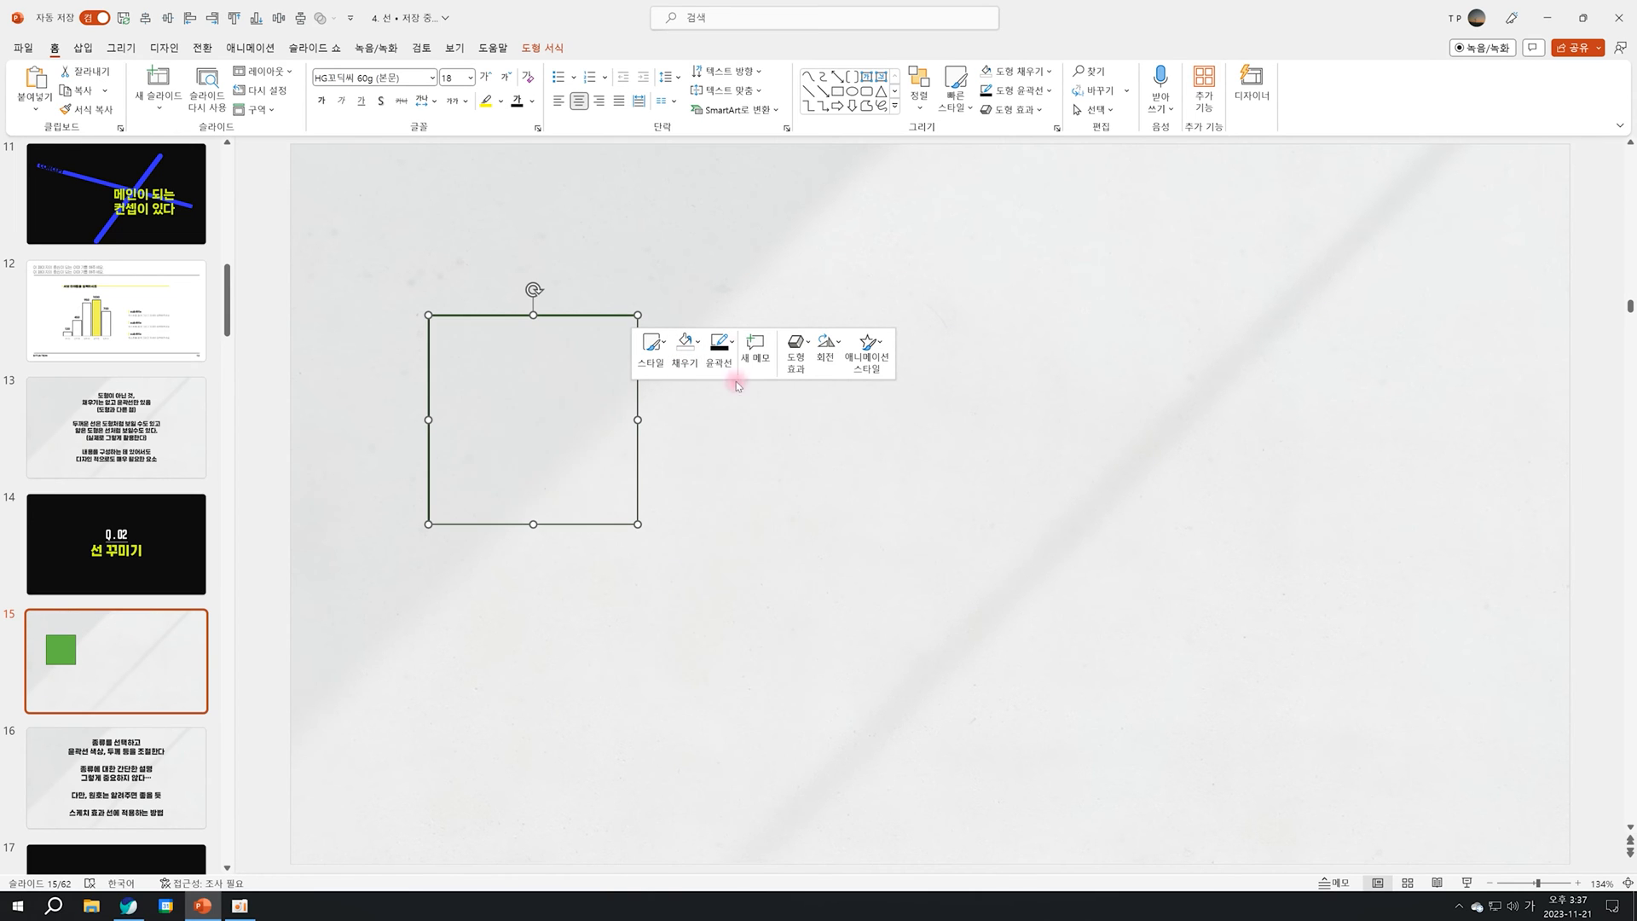
click(718, 345)
click(720, 468)
Apply the curved sketch style to the square's outline.
click(719, 346)
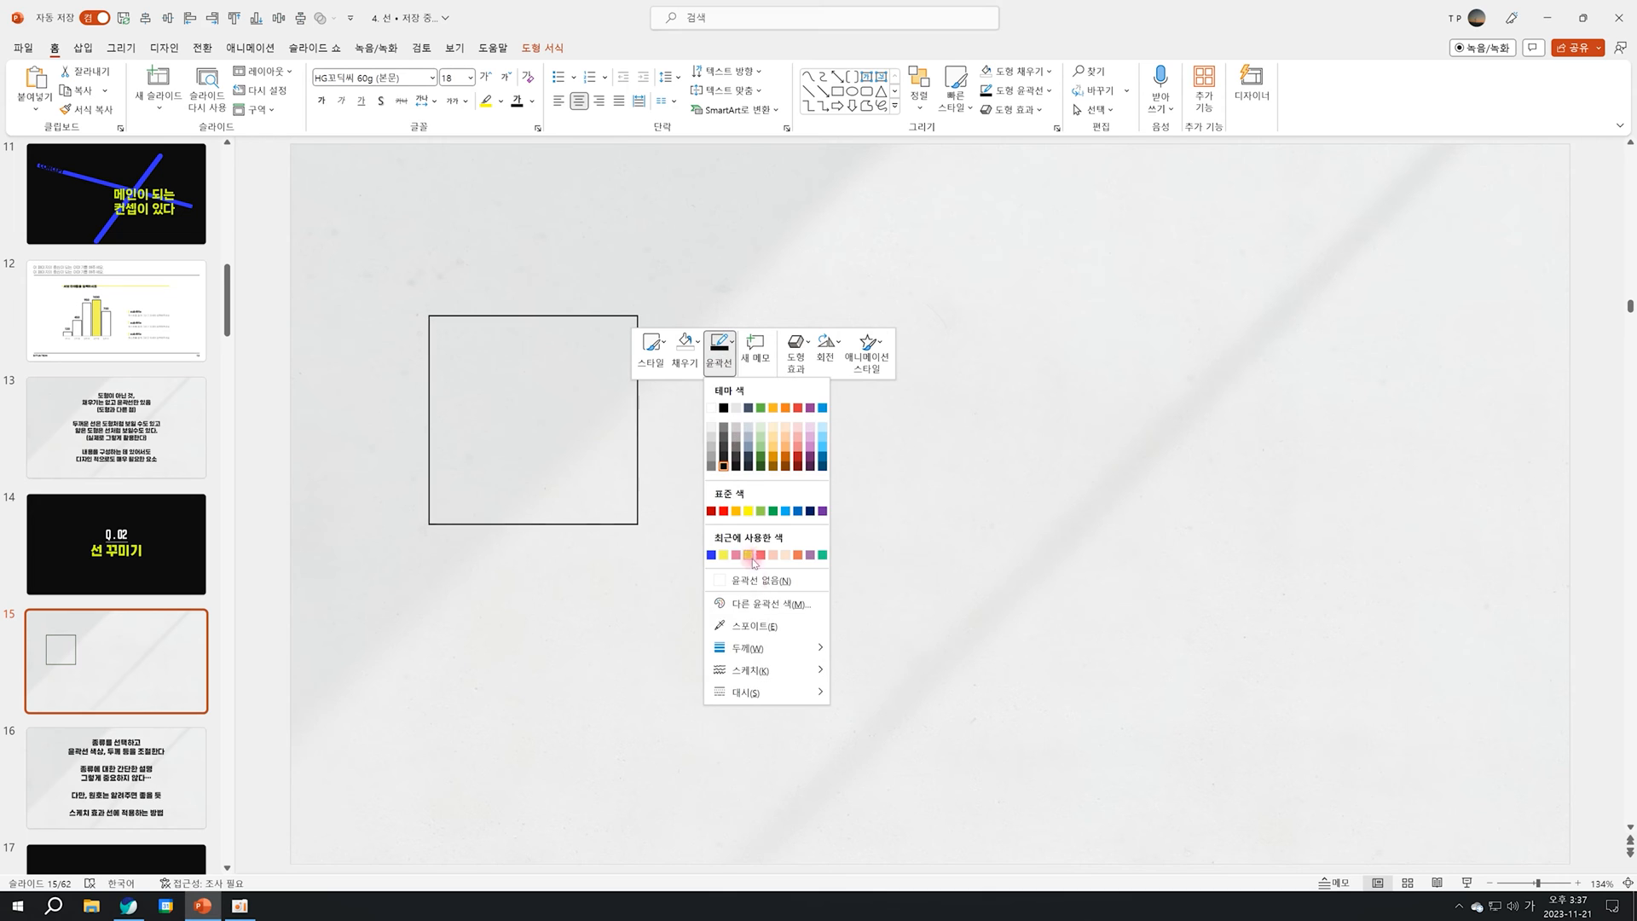
mouse_move(754, 670)
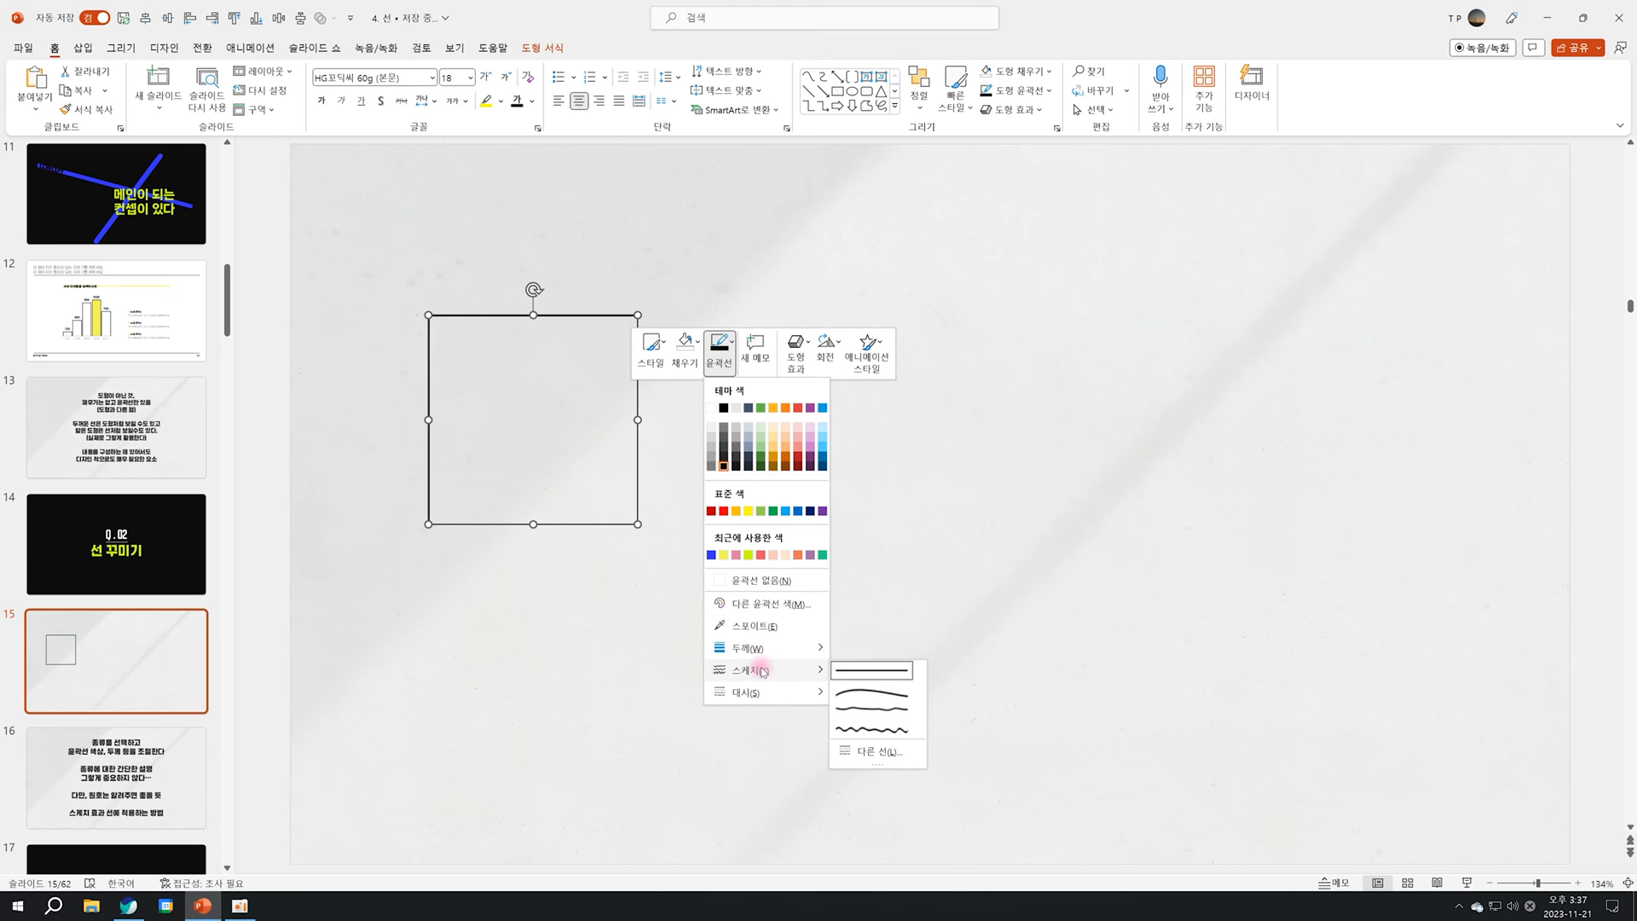
click(886, 692)
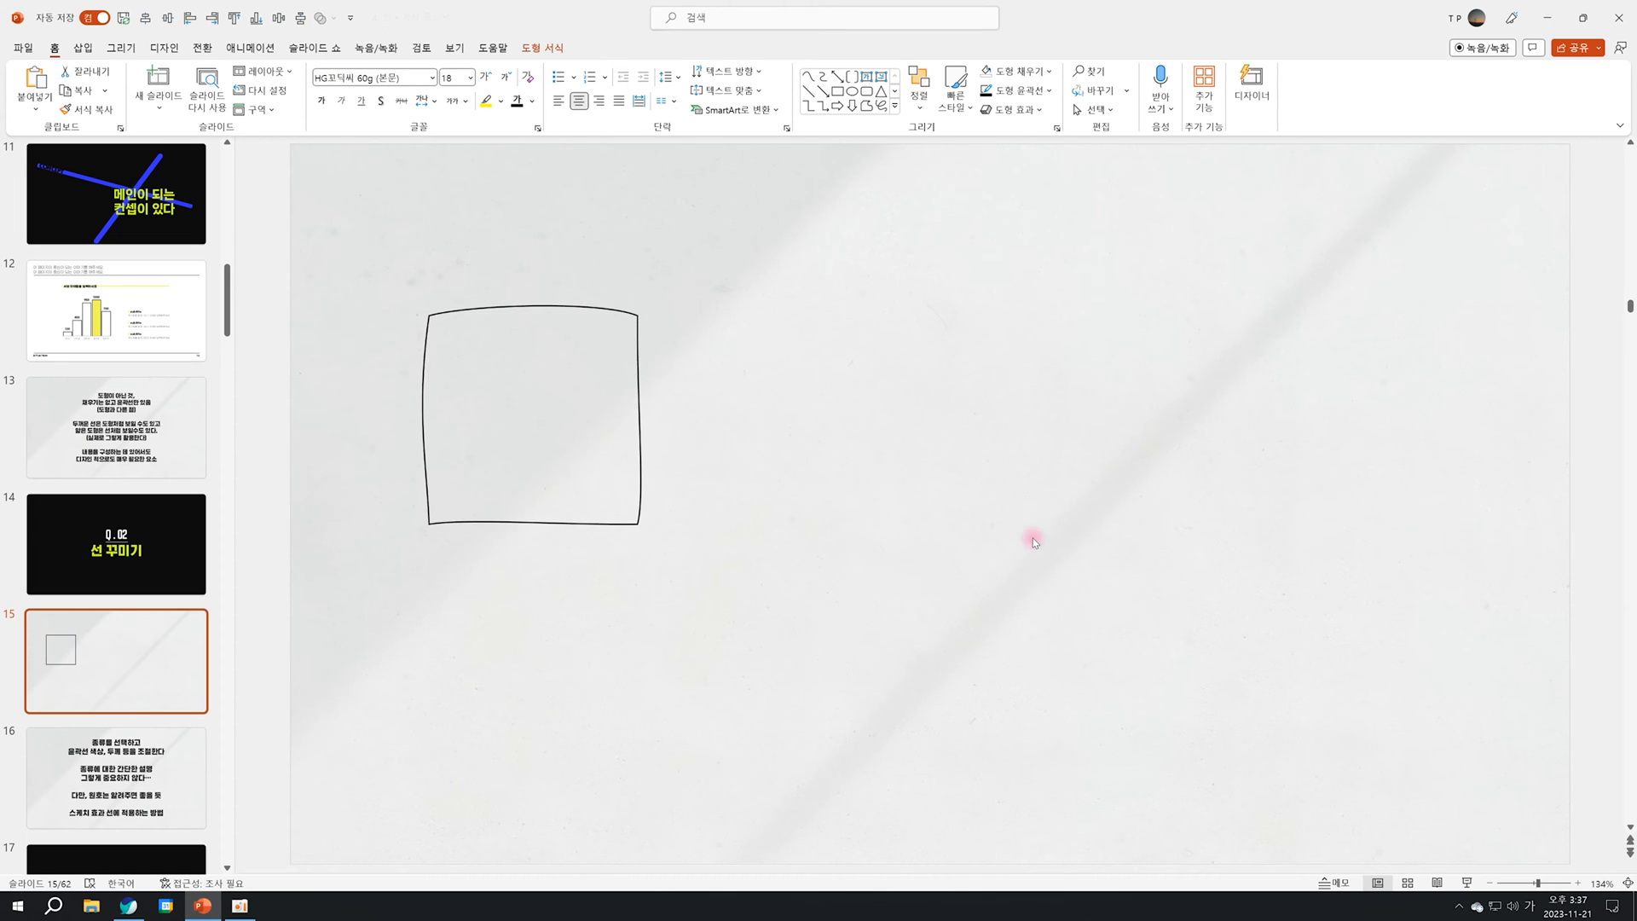
click(1034, 540)
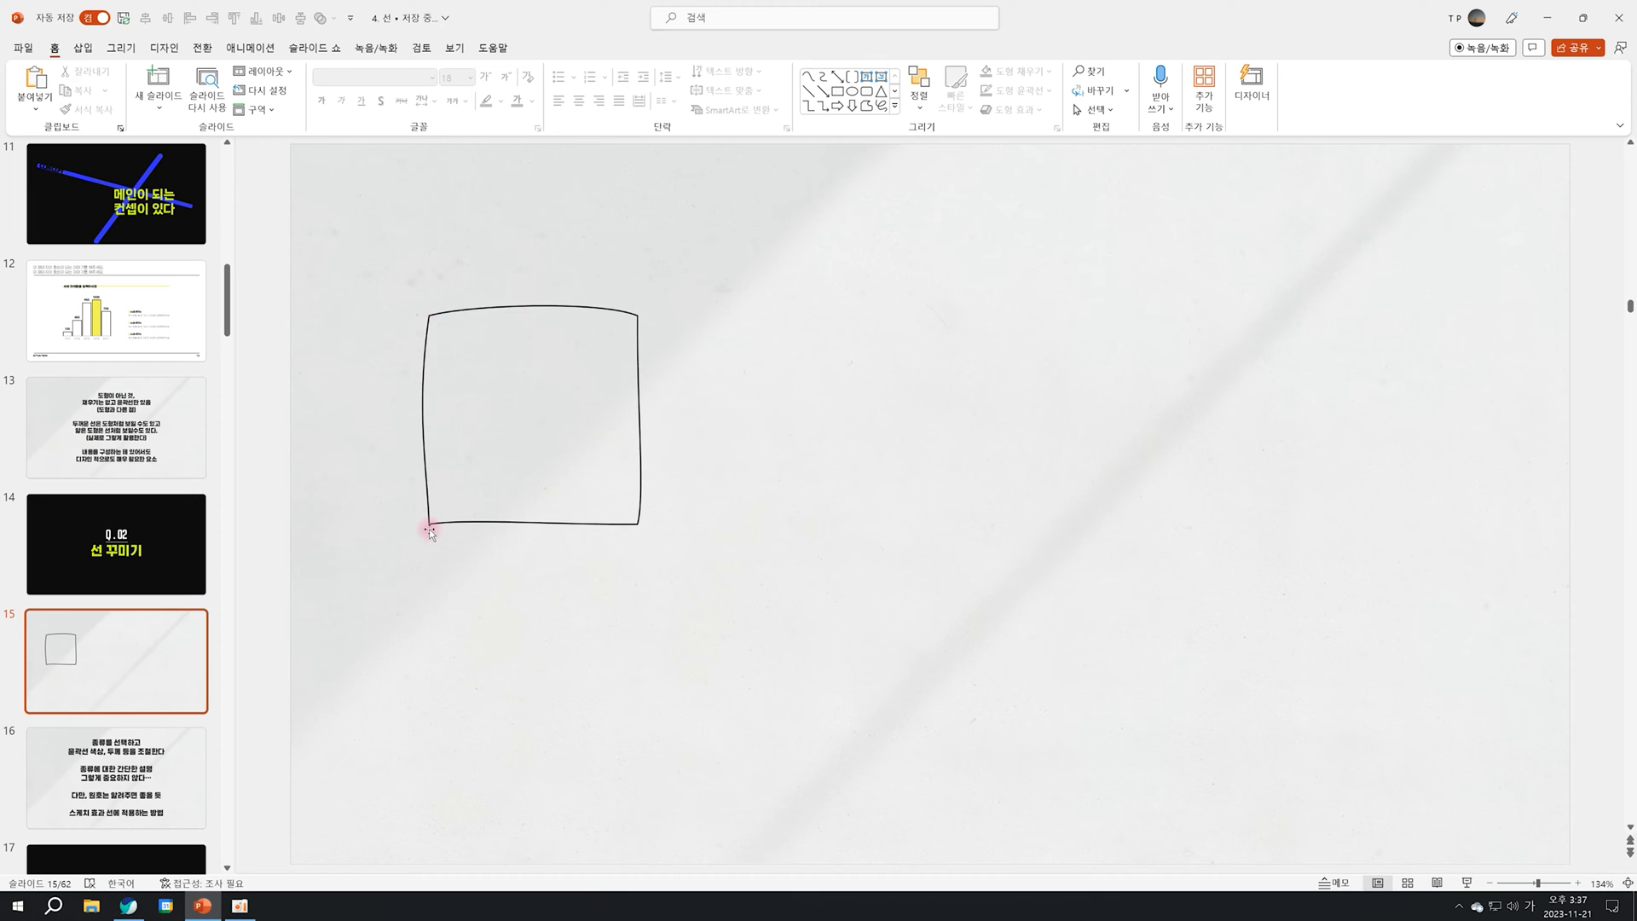
Draw a straight line about 8.16 cm wide and 1.36 cm high beside the square and colour it black.
click(807, 91)
drag(744, 299, 1051, 349)
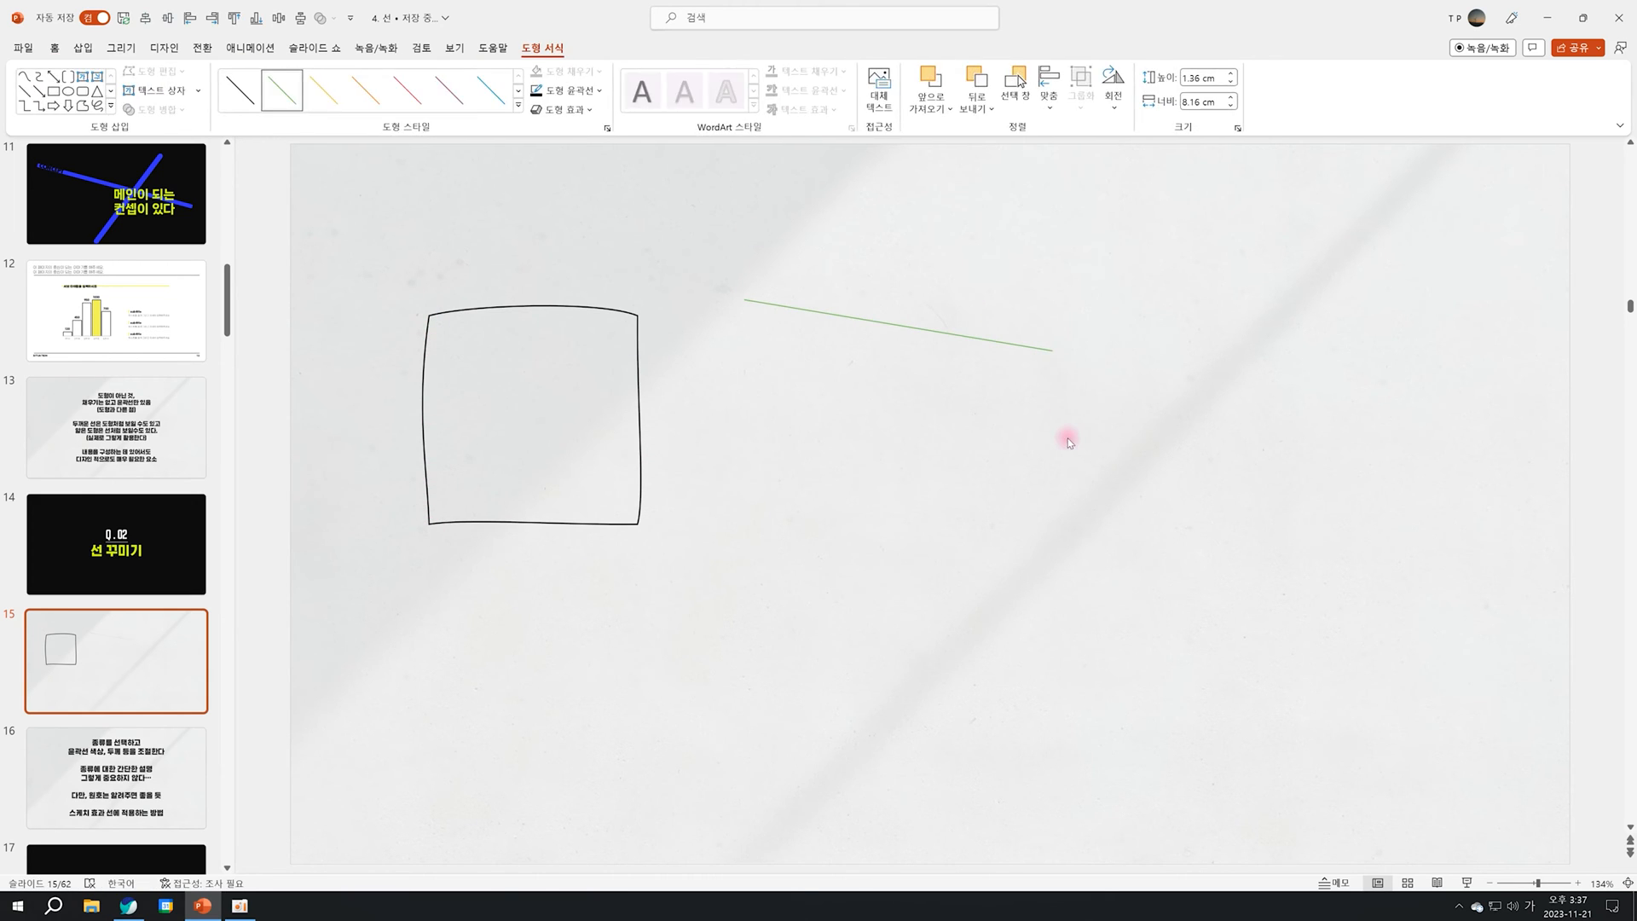
right_click(963, 340)
click(1052, 299)
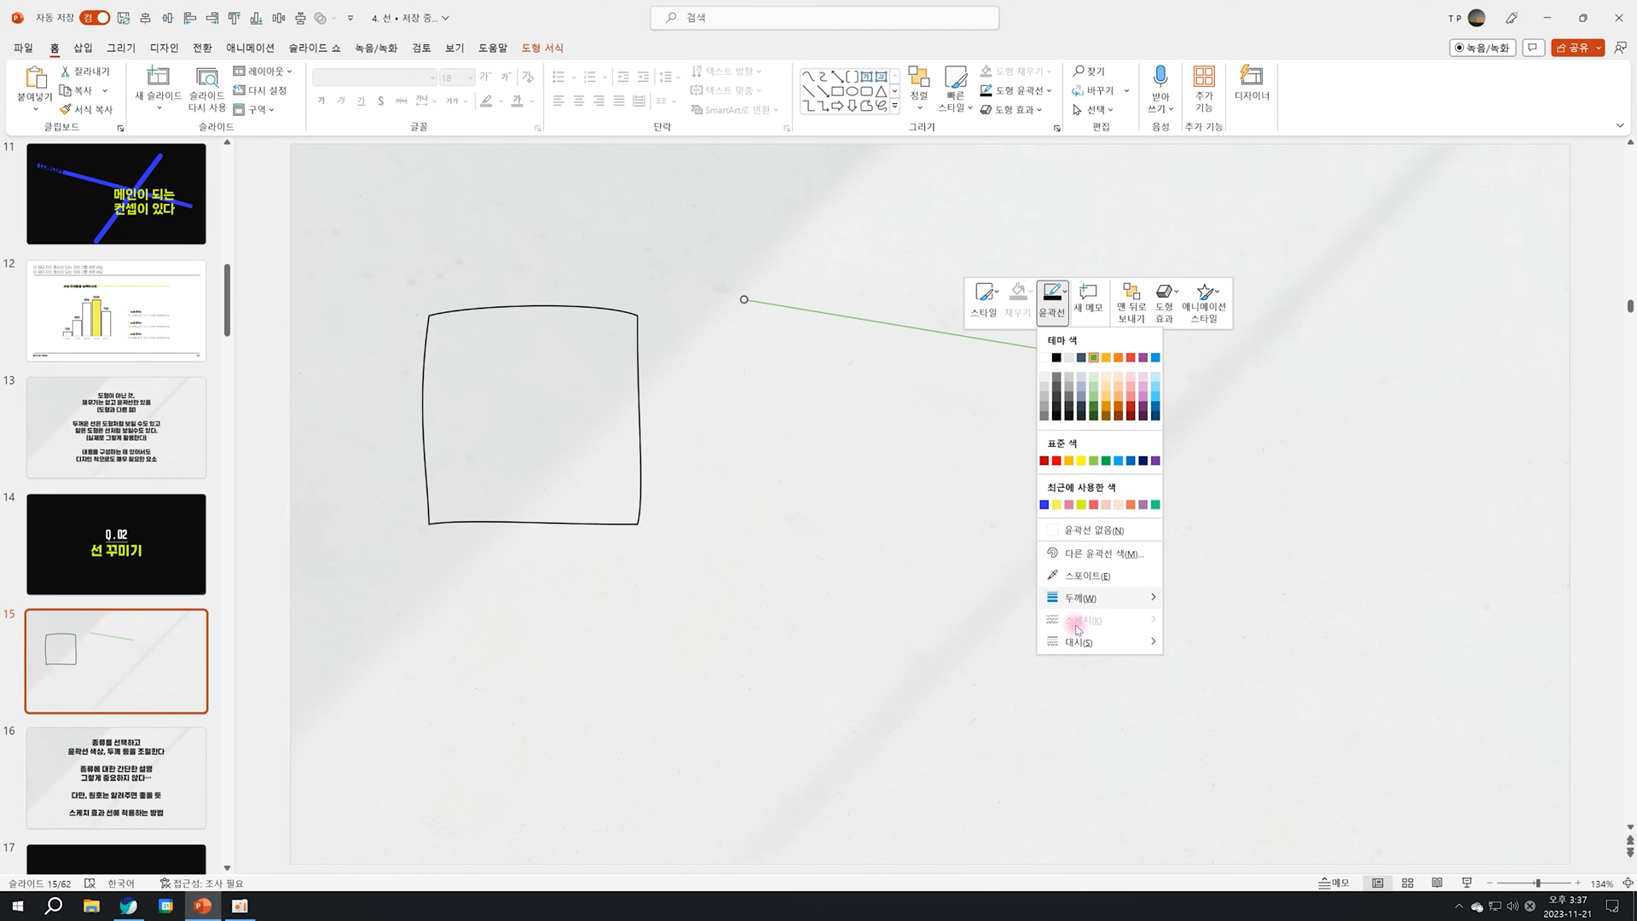
click(1057, 414)
Change the square's outline to a wavy hand-drawn sketch style.
right_click(641, 423)
click(728, 349)
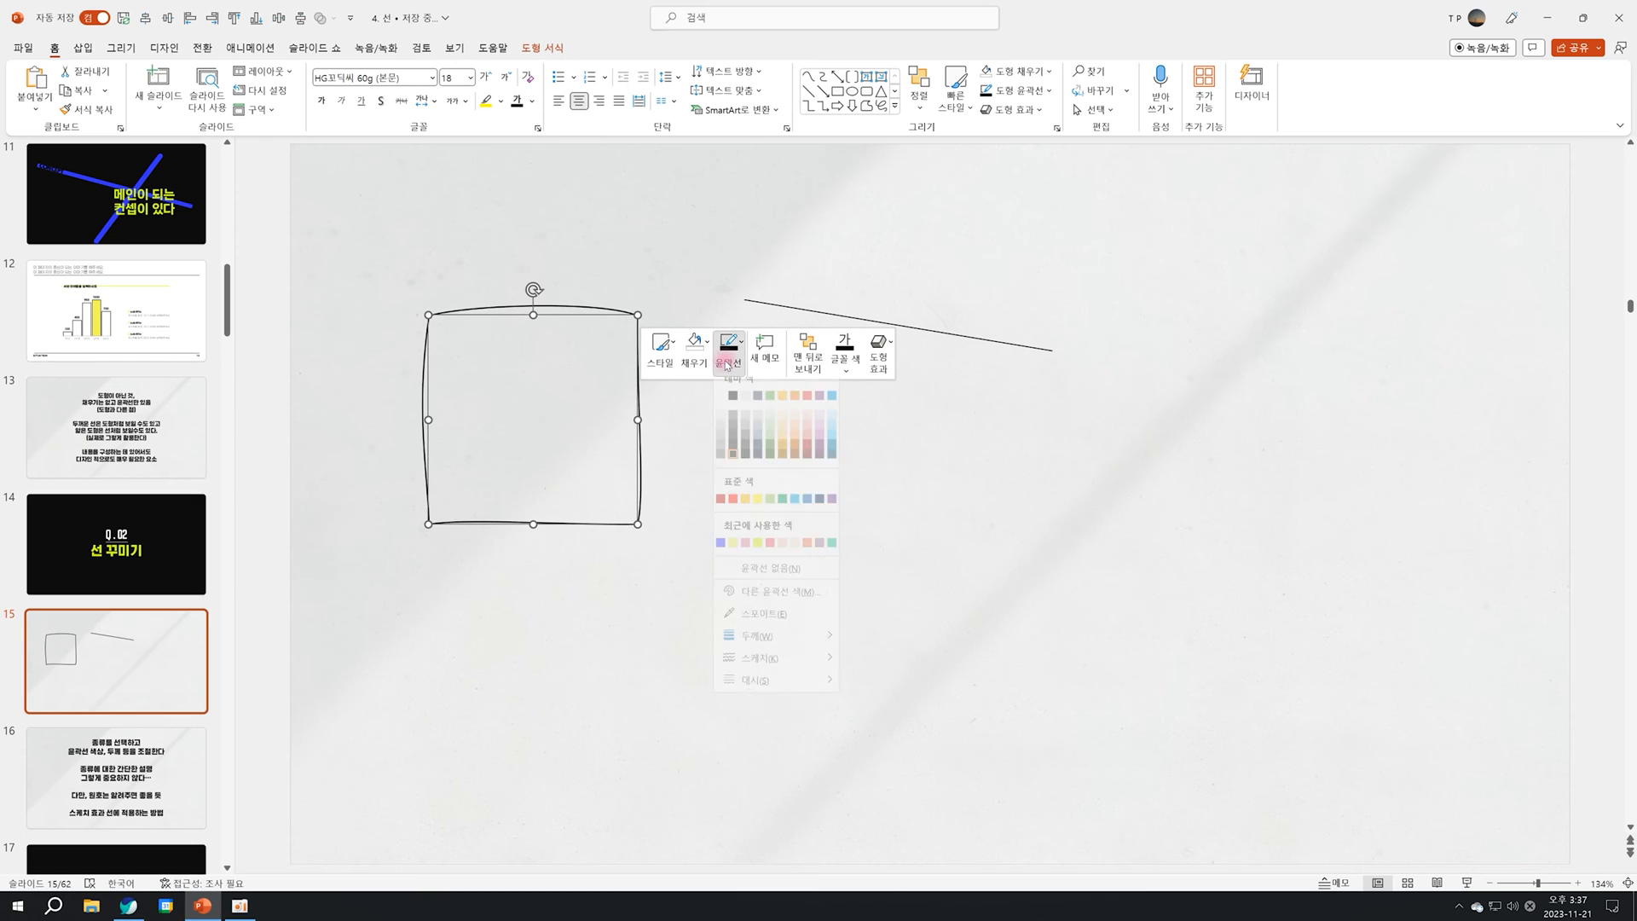
mouse_move(797, 671)
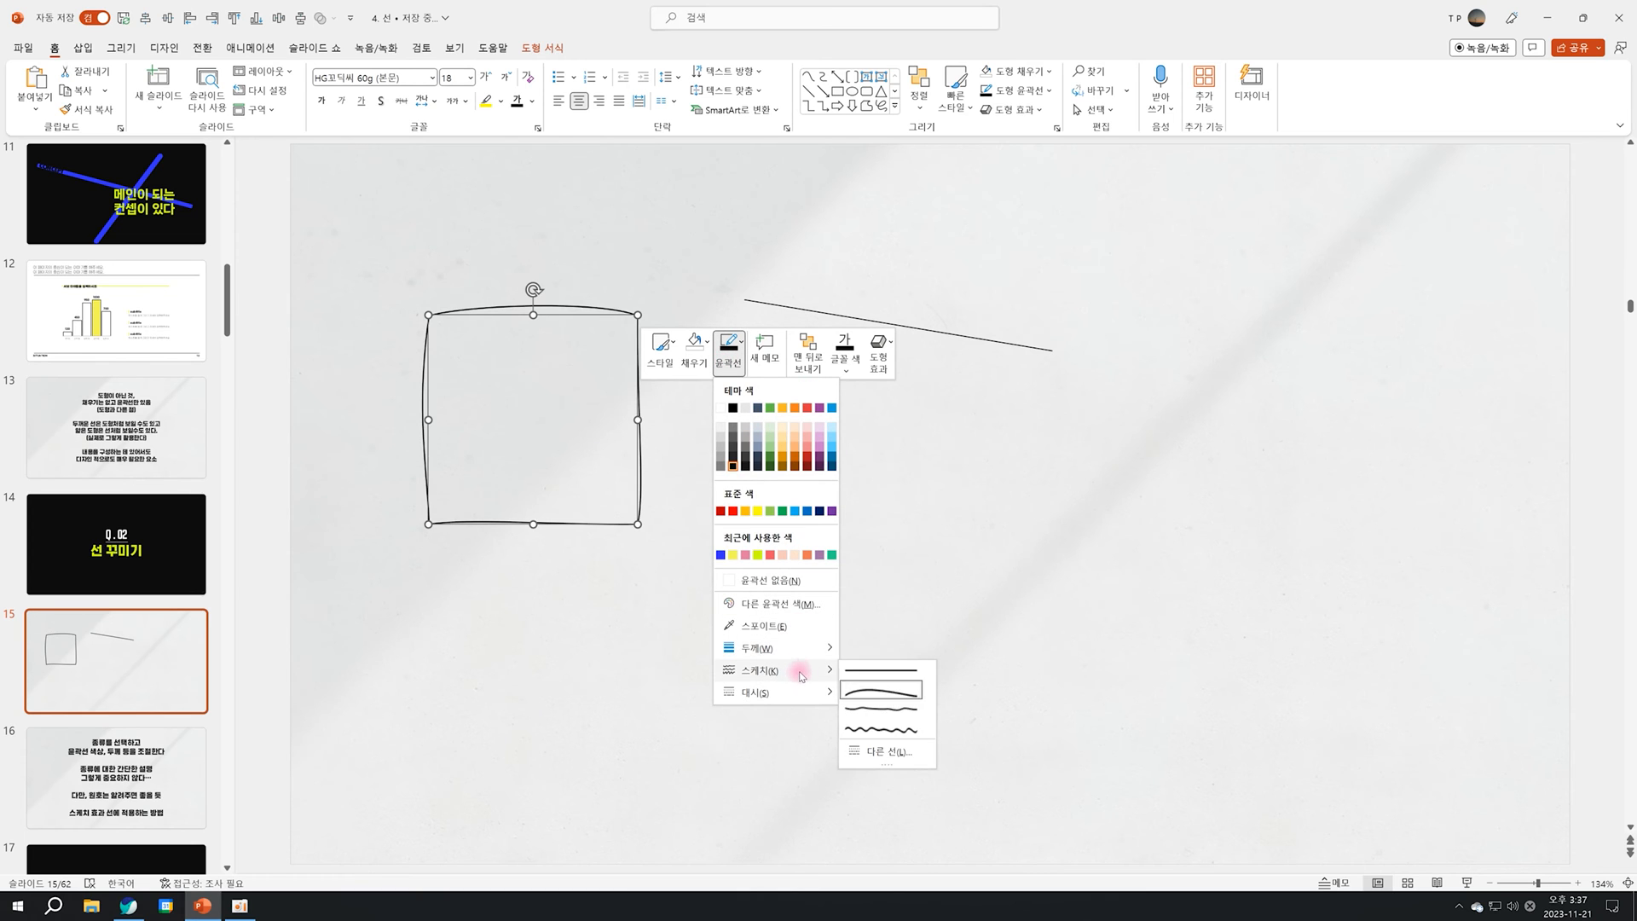
click(890, 726)
click(653, 501)
Move the sketched square slightly down and inward on the slide, keeping its size.
mouse_move(638, 477)
mouse_down()
mouse_move(675, 590)
mouse_move(639, 537)
mouse_up()
click(775, 621)
drag(797, 643, 401, 242)
click(740, 578)
drag(418, 276, 418, 276)
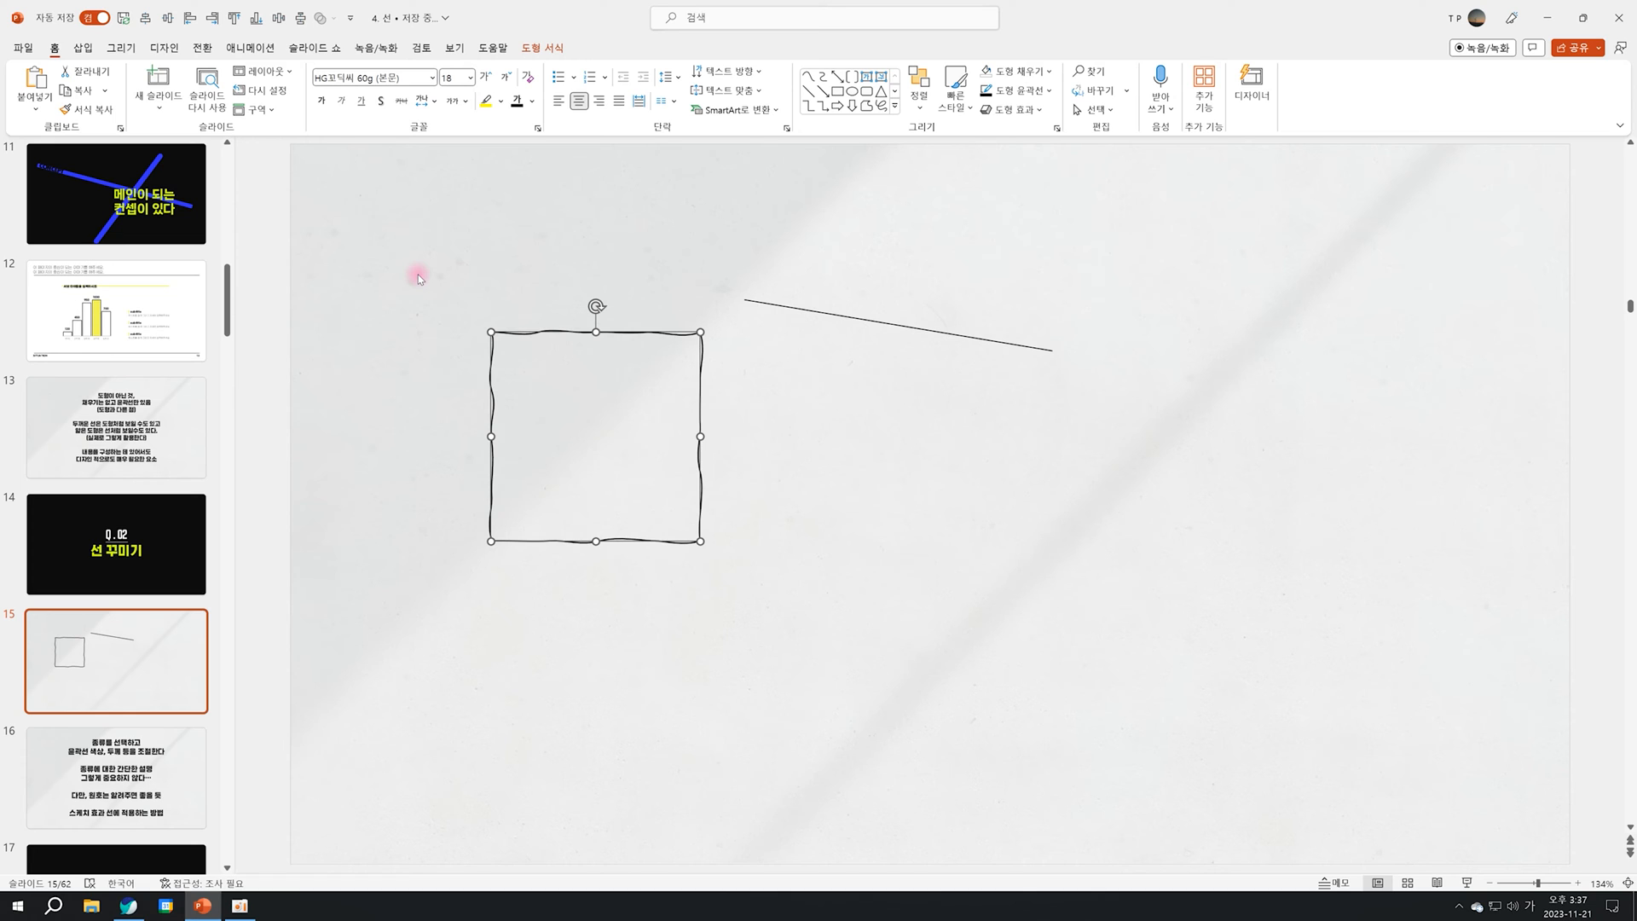
Move the straight black line down the slide, further away from the square.
click(719, 318)
click(950, 333)
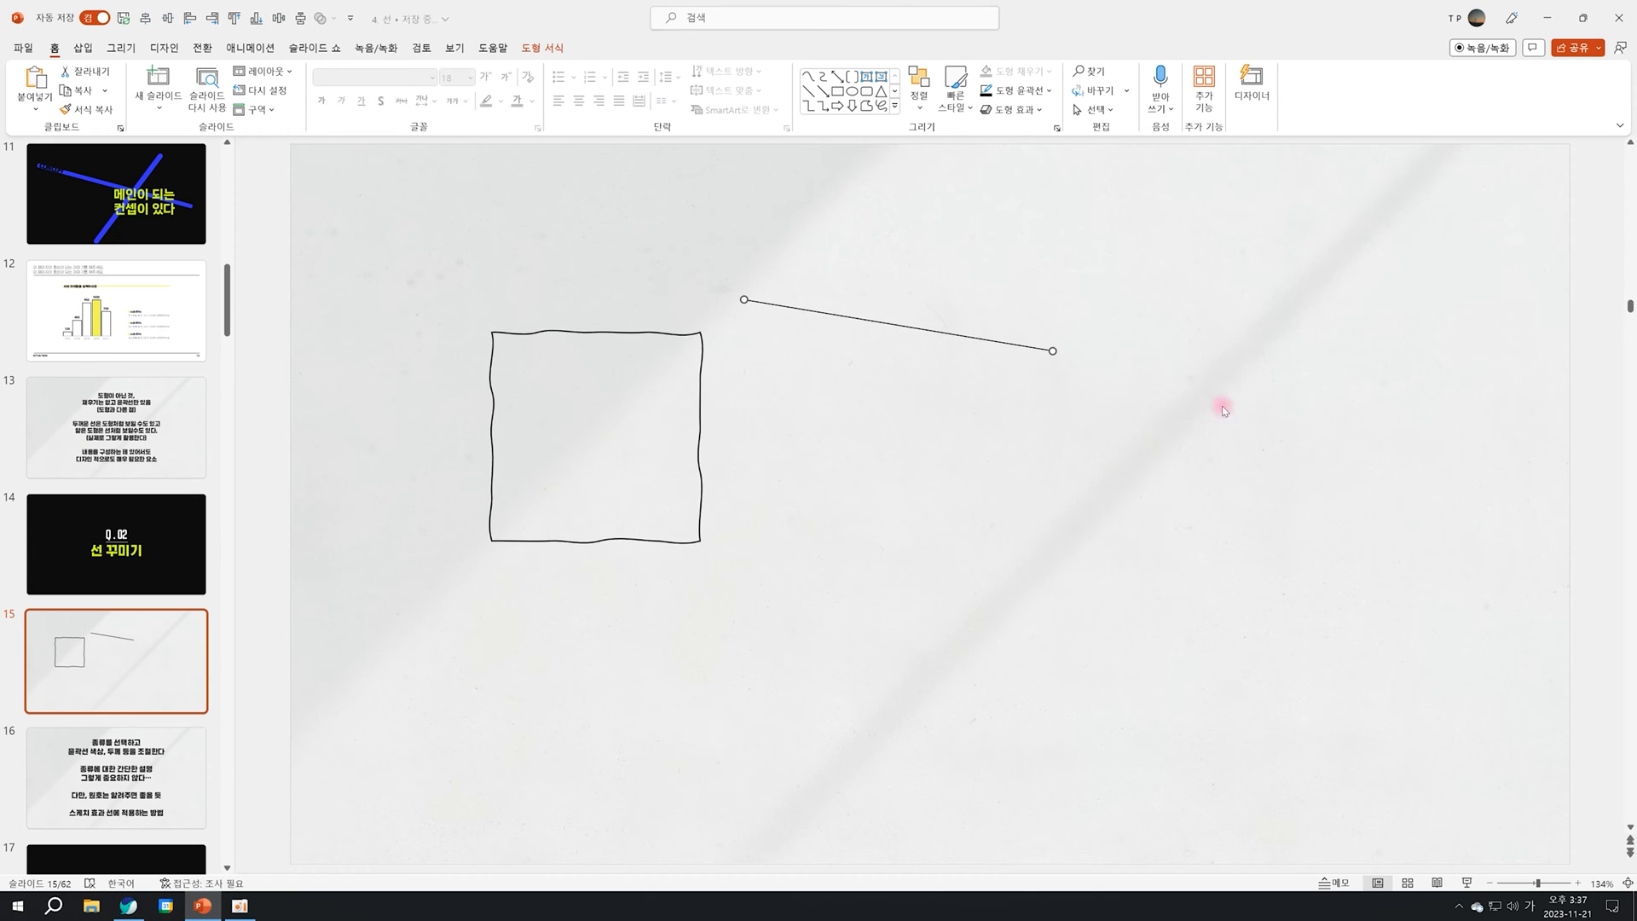
drag(1028, 350, 1156, 487)
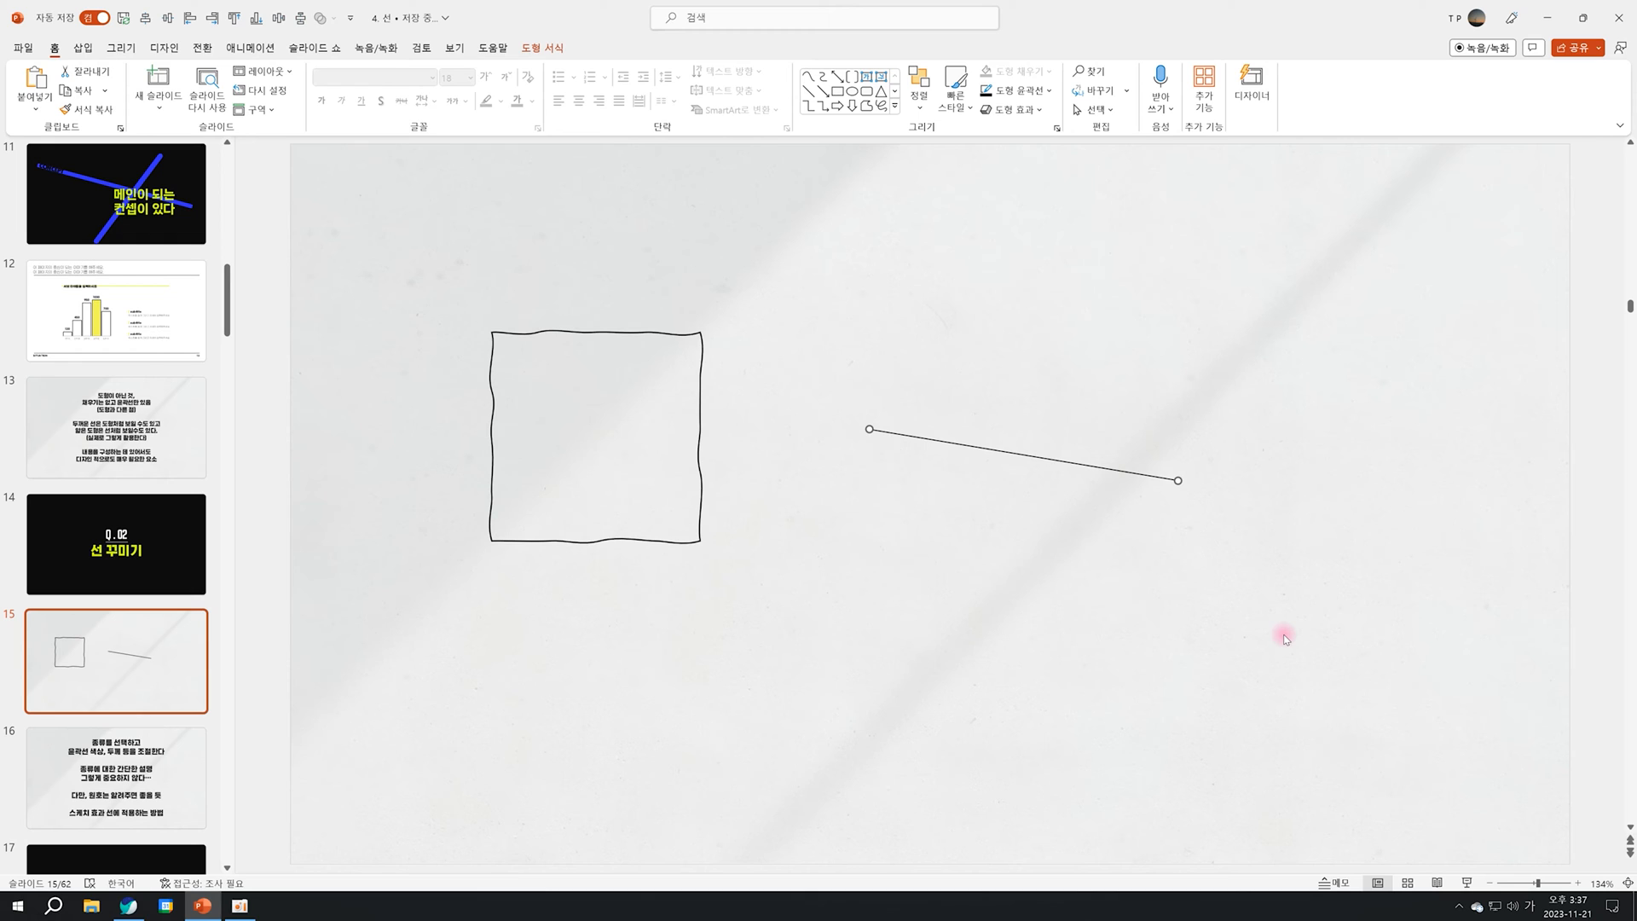
Paste the square's wavy sketch formatting onto the straight line and stretch its lower end further down and outward.
key(ctrl+shift+v)
click(1015, 503)
click(1030, 459)
mouse_move(1177, 480)
mouse_down()
mouse_move(1401, 225)
mouse_move(1272, 539)
mouse_up()
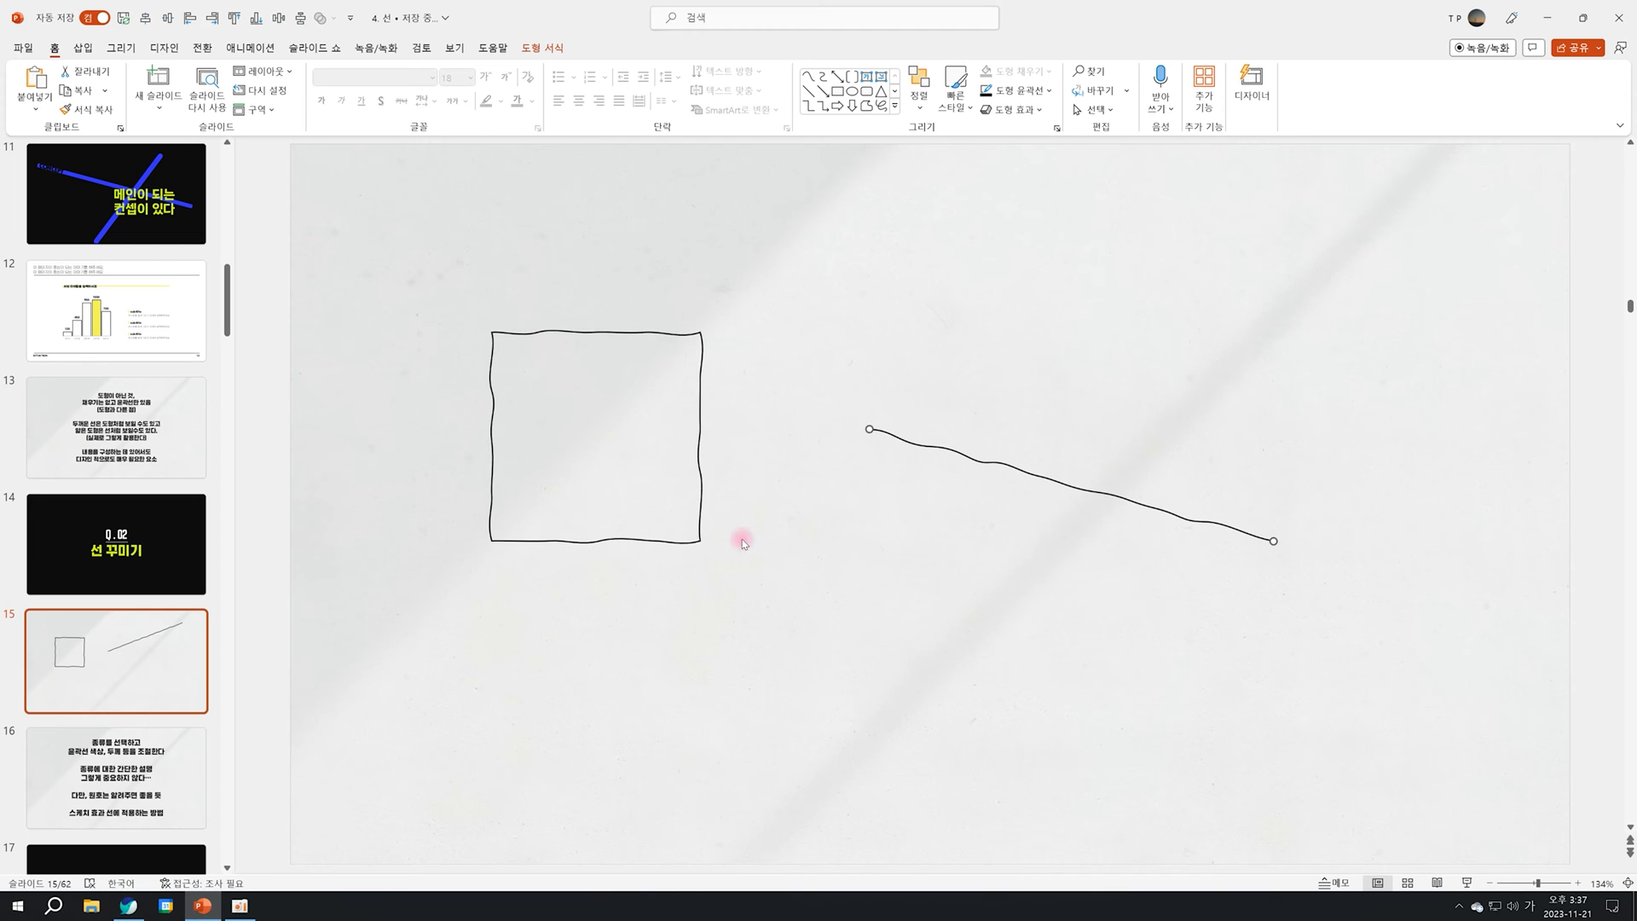
Switch the square's wavy outline back to the curved sketch style.
right_click(701, 517)
click(791, 550)
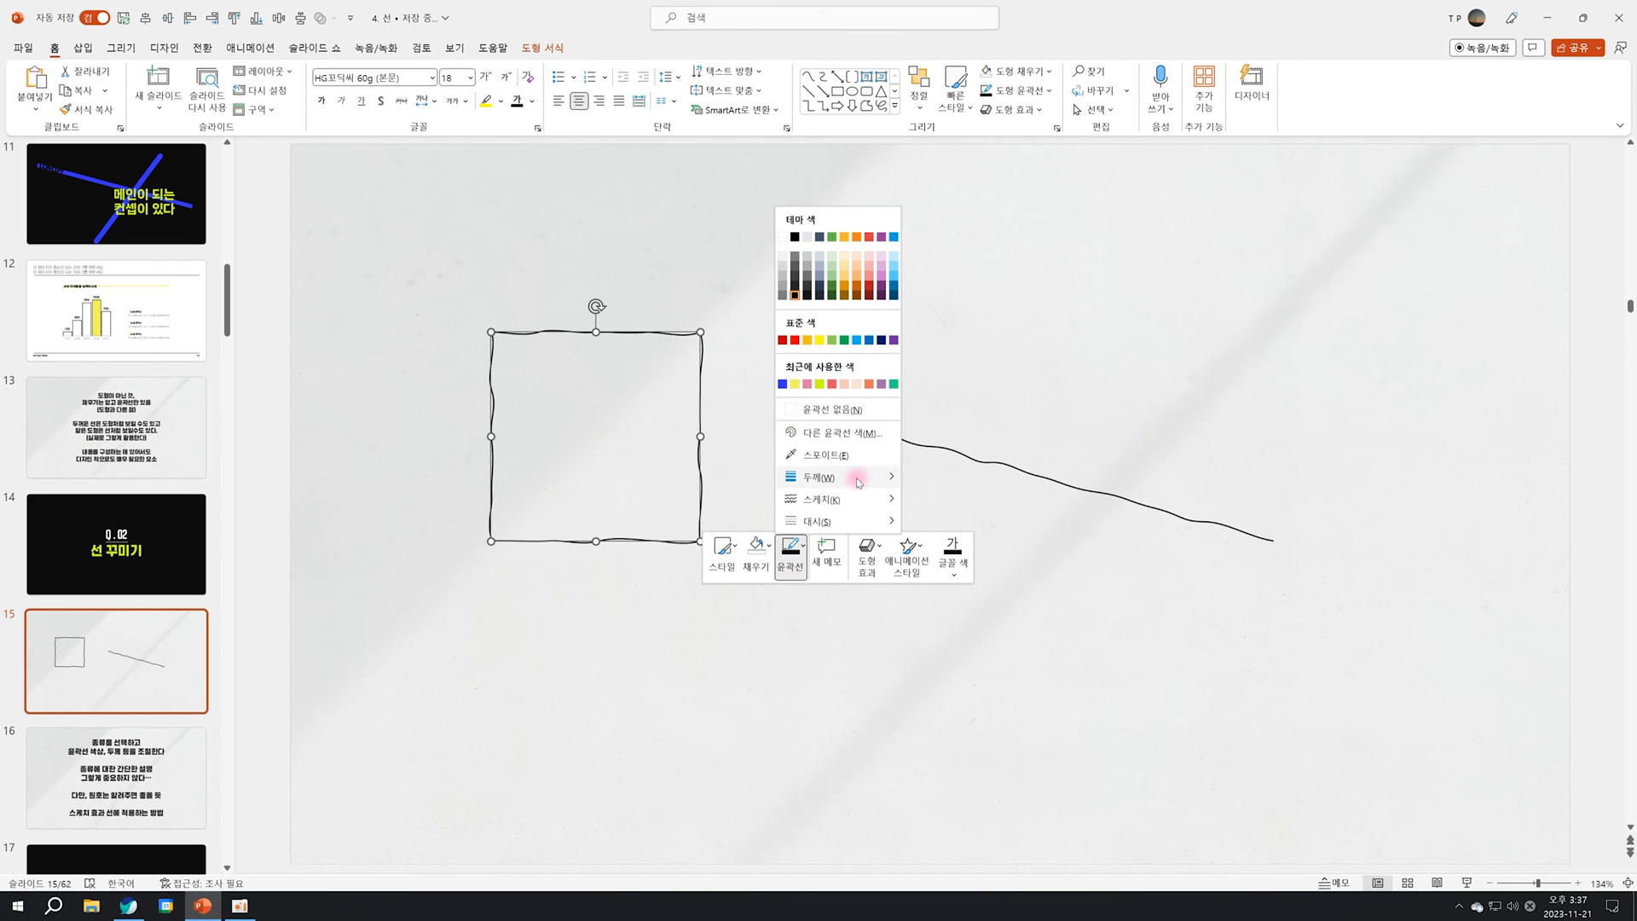
mouse_move(844, 499)
click(974, 527)
Transfer the square's curved sketch formatting to the wavy line.
drag(874, 727, 375, 181)
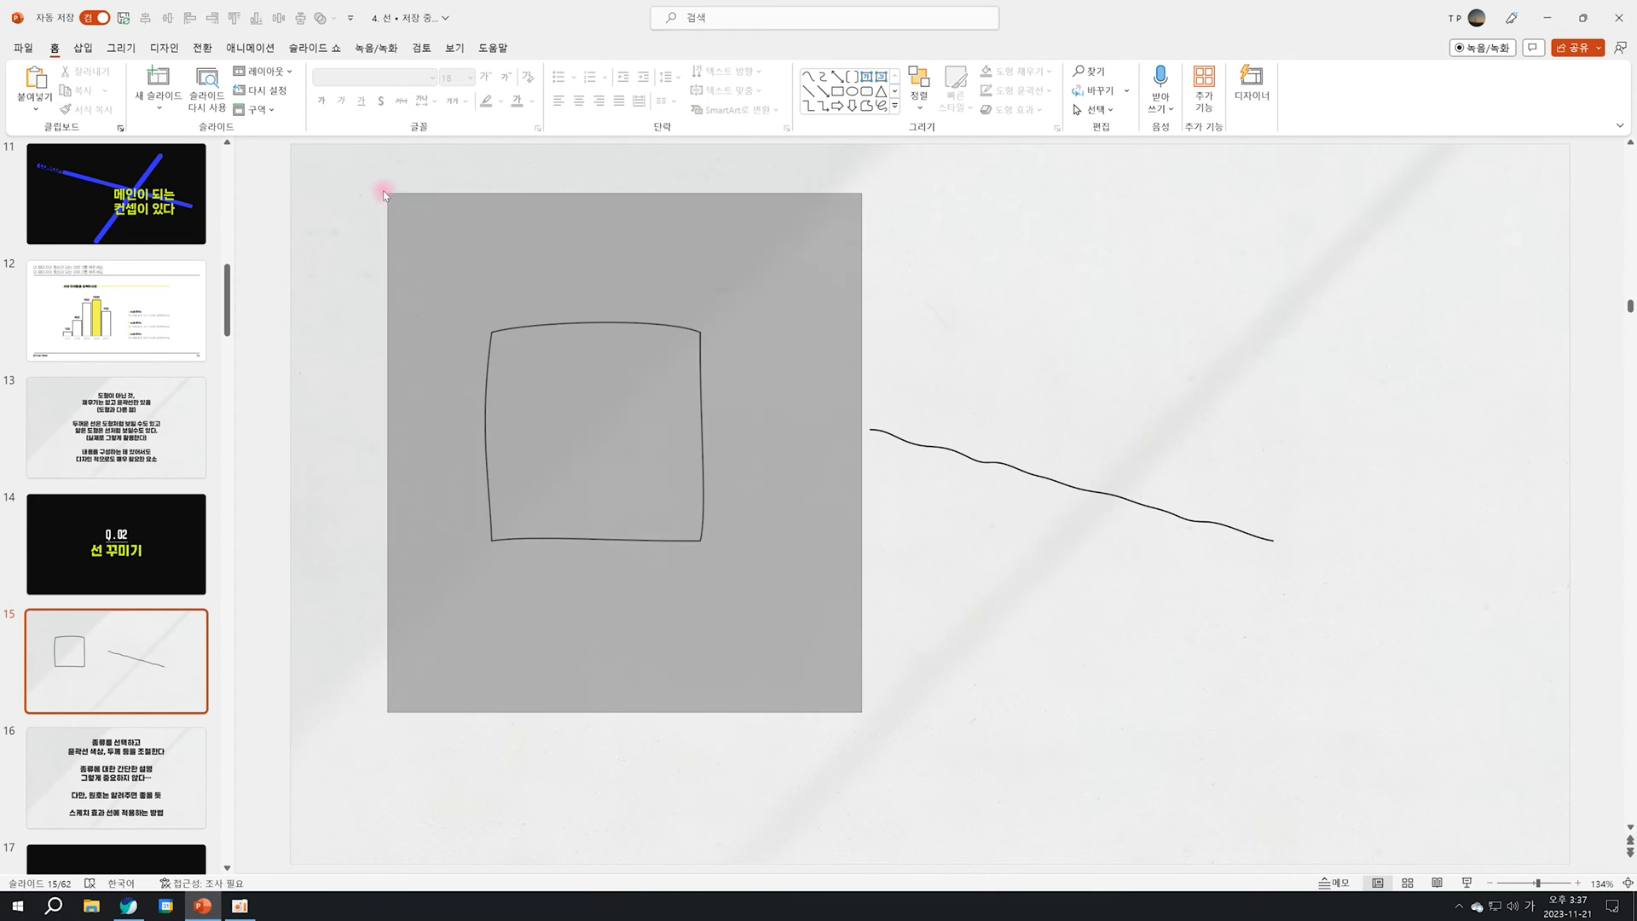
drag(1398, 639, 748, 265)
click(1070, 596)
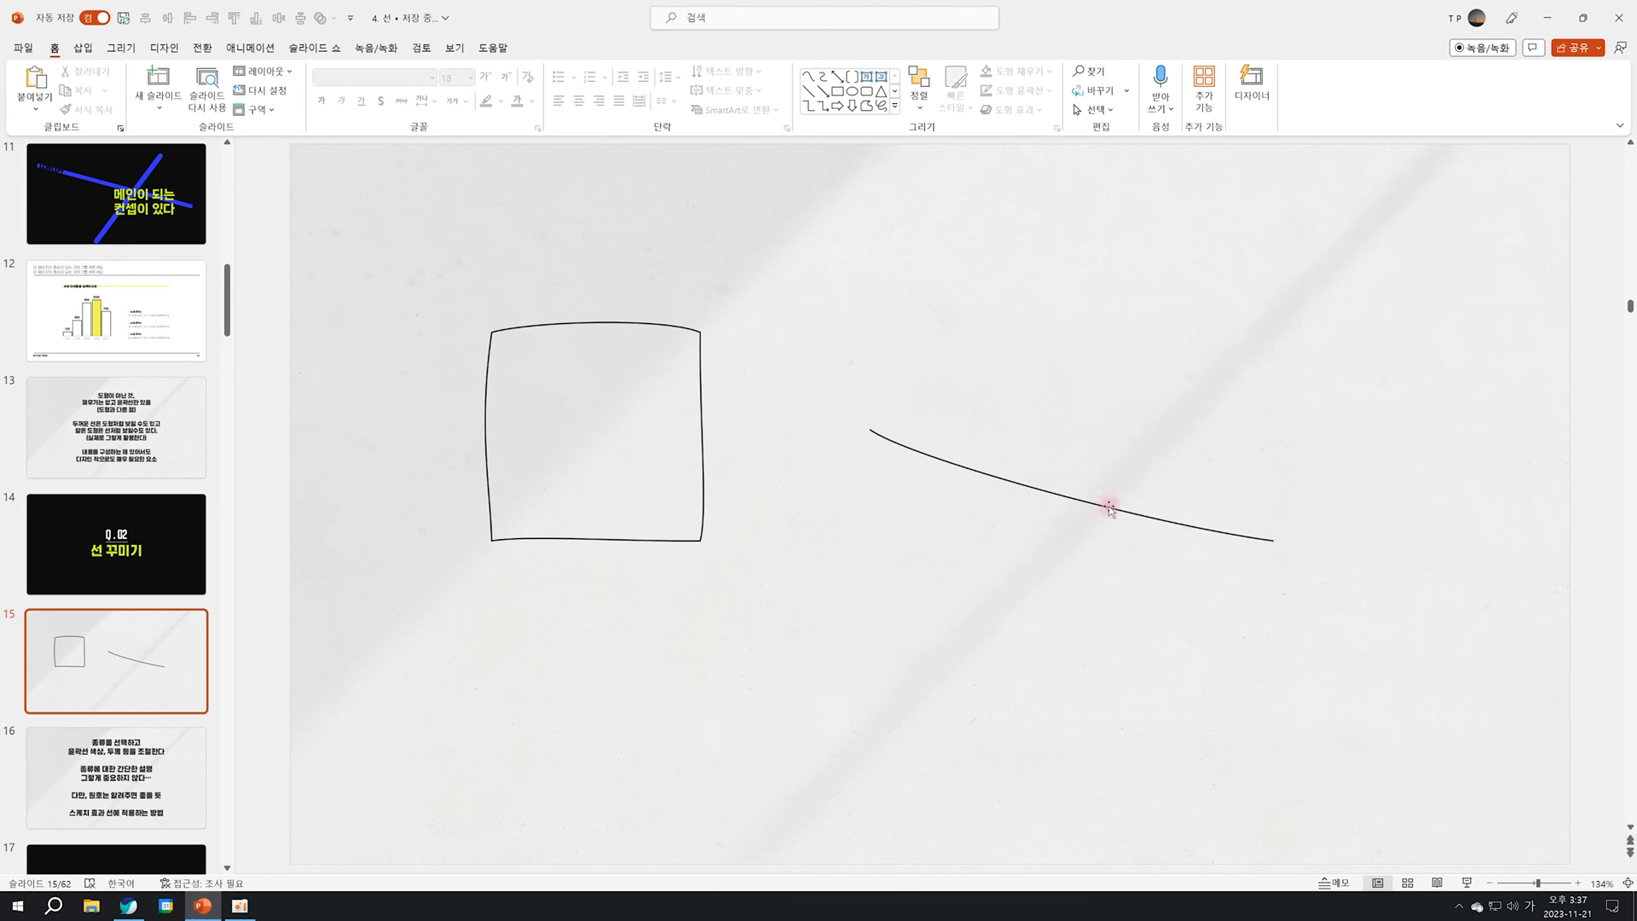
Swing the outer end of the curved sketch line upward and move the whole line down beside the square.
click(1225, 534)
drag(1275, 538, 1340, 230)
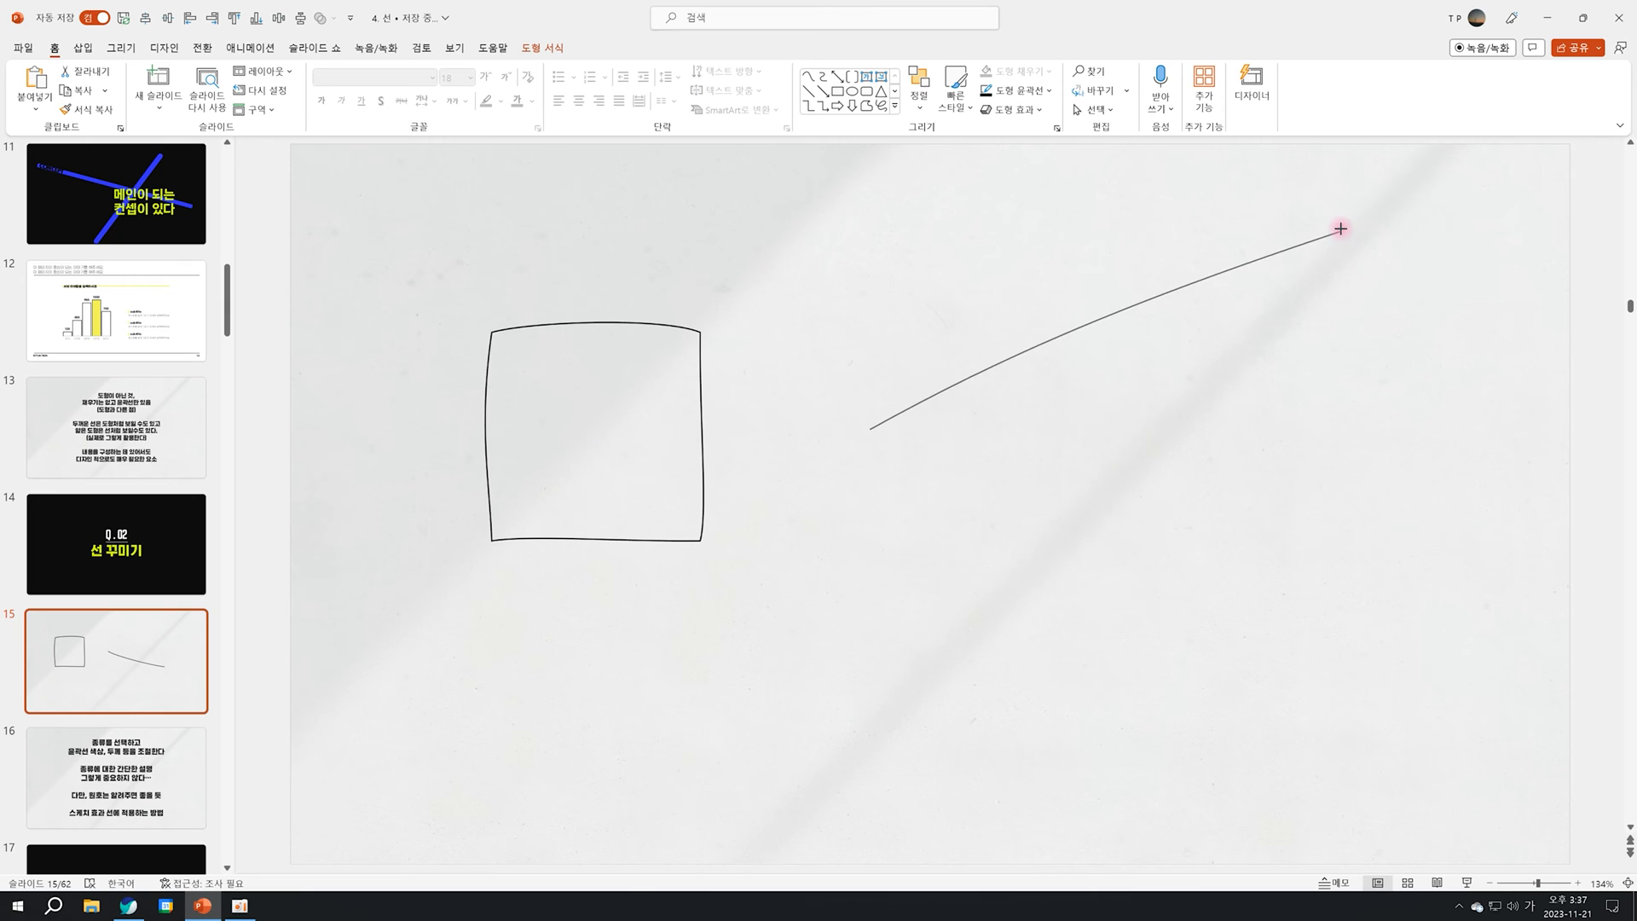
click(878, 425)
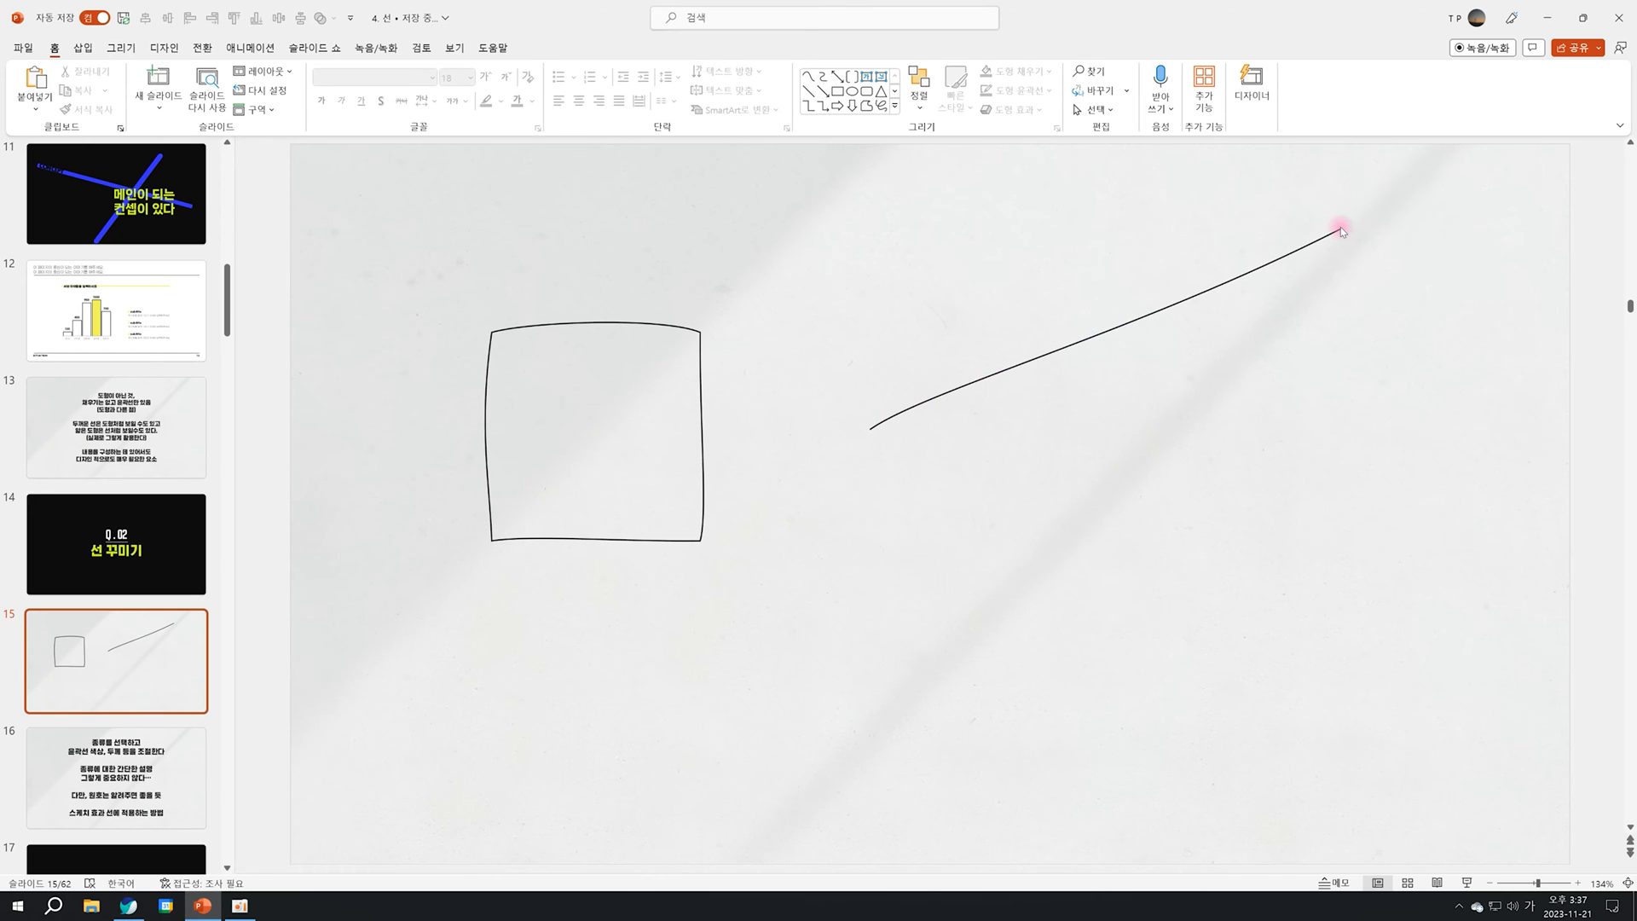
drag(1287, 268, 1256, 402)
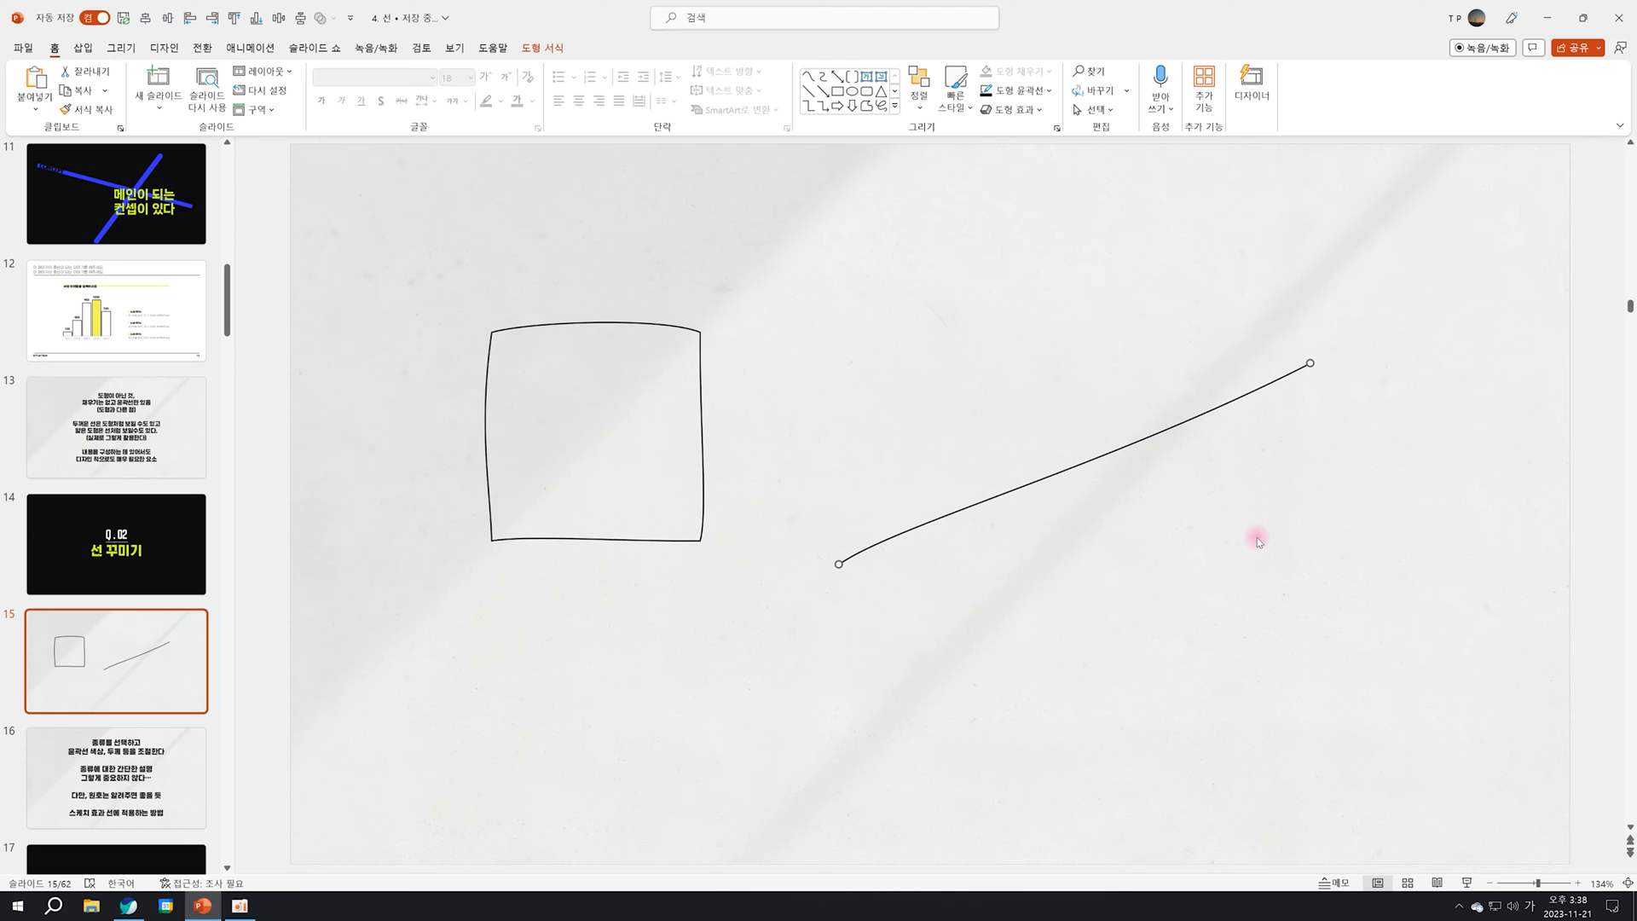
Clear all shapes from the slide and draw a double bracket about 16 cm wide and 3.25 cm high.
key(ctrl+a)
key(Delete)
click(894, 106)
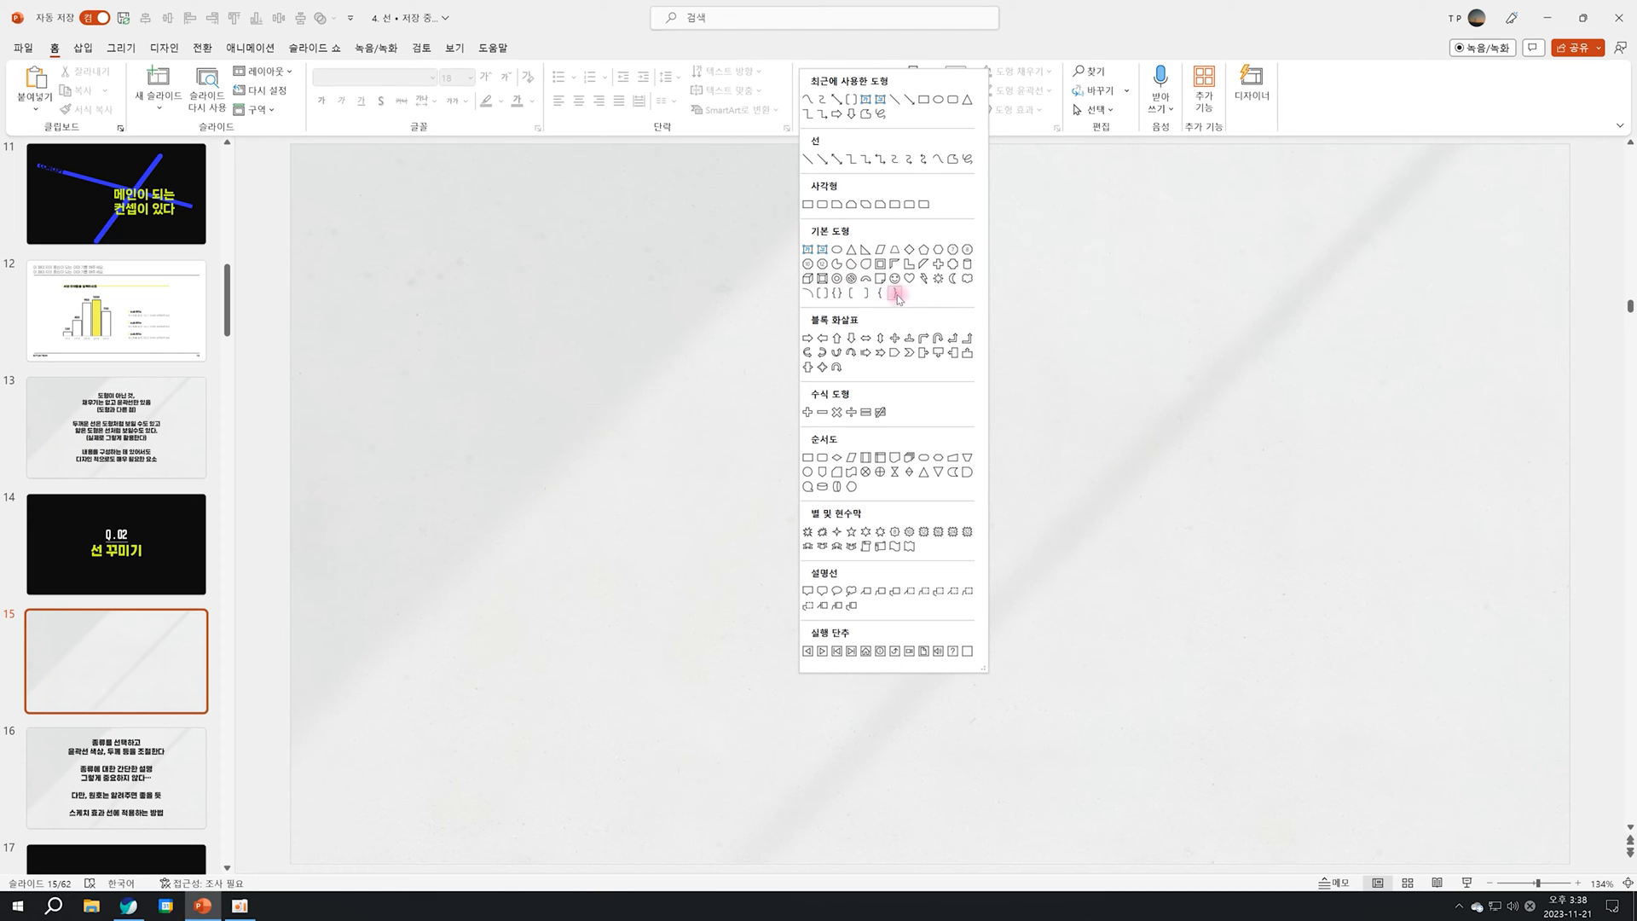
click(823, 296)
drag(610, 291, 1216, 414)
Change the double bracket's outline color to black.
right_click(657, 299)
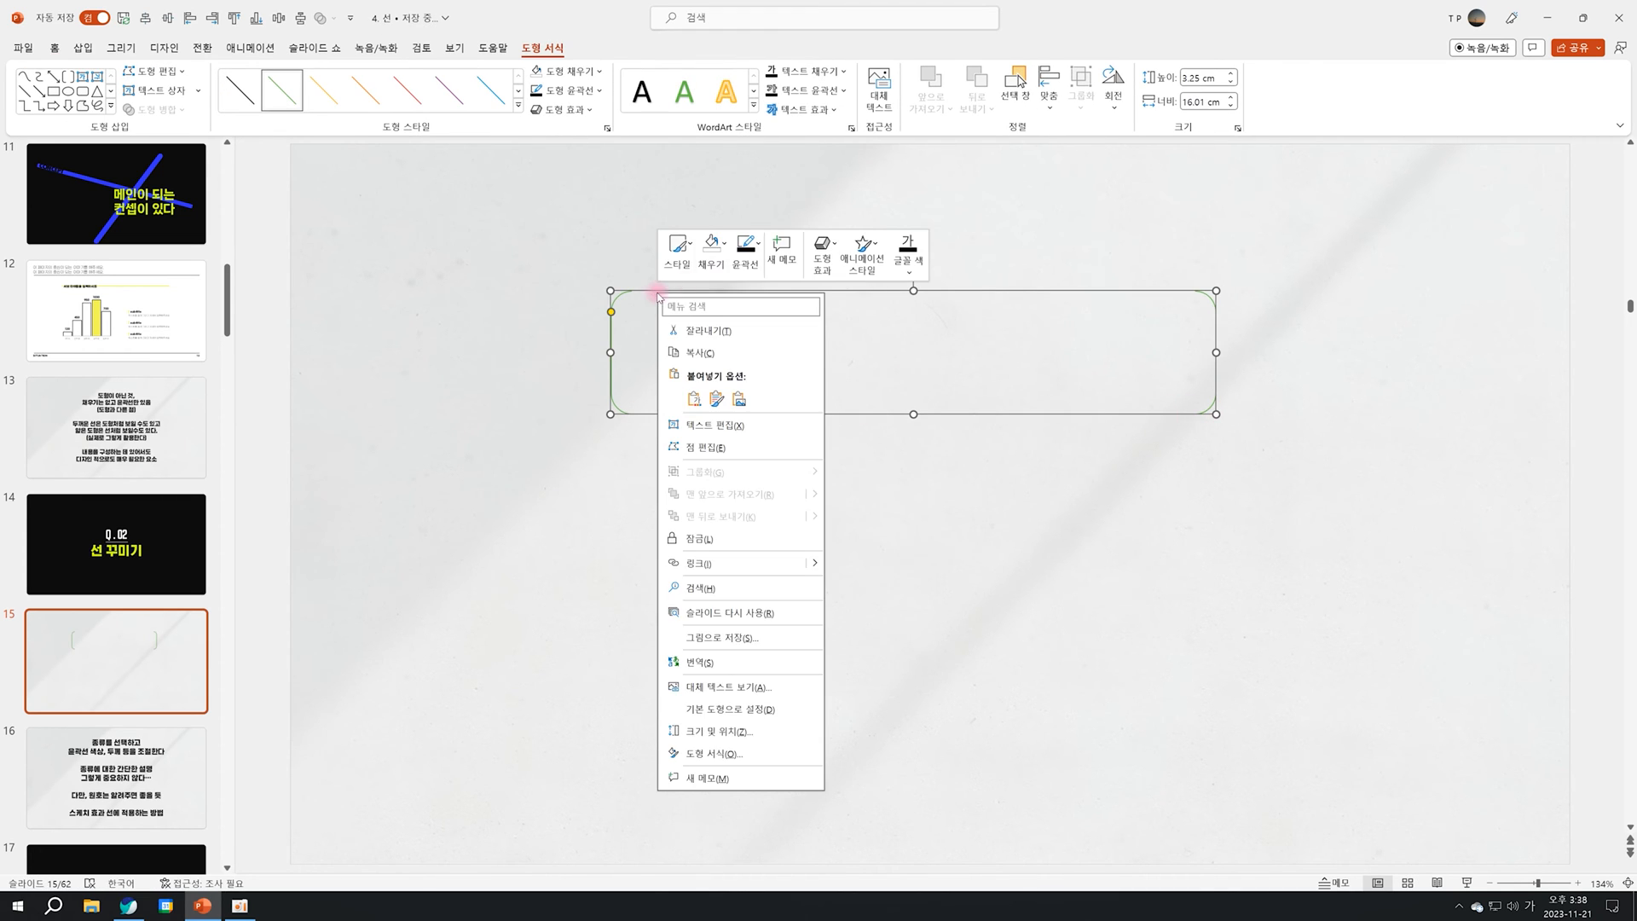
click(747, 252)
click(749, 365)
click(950, 566)
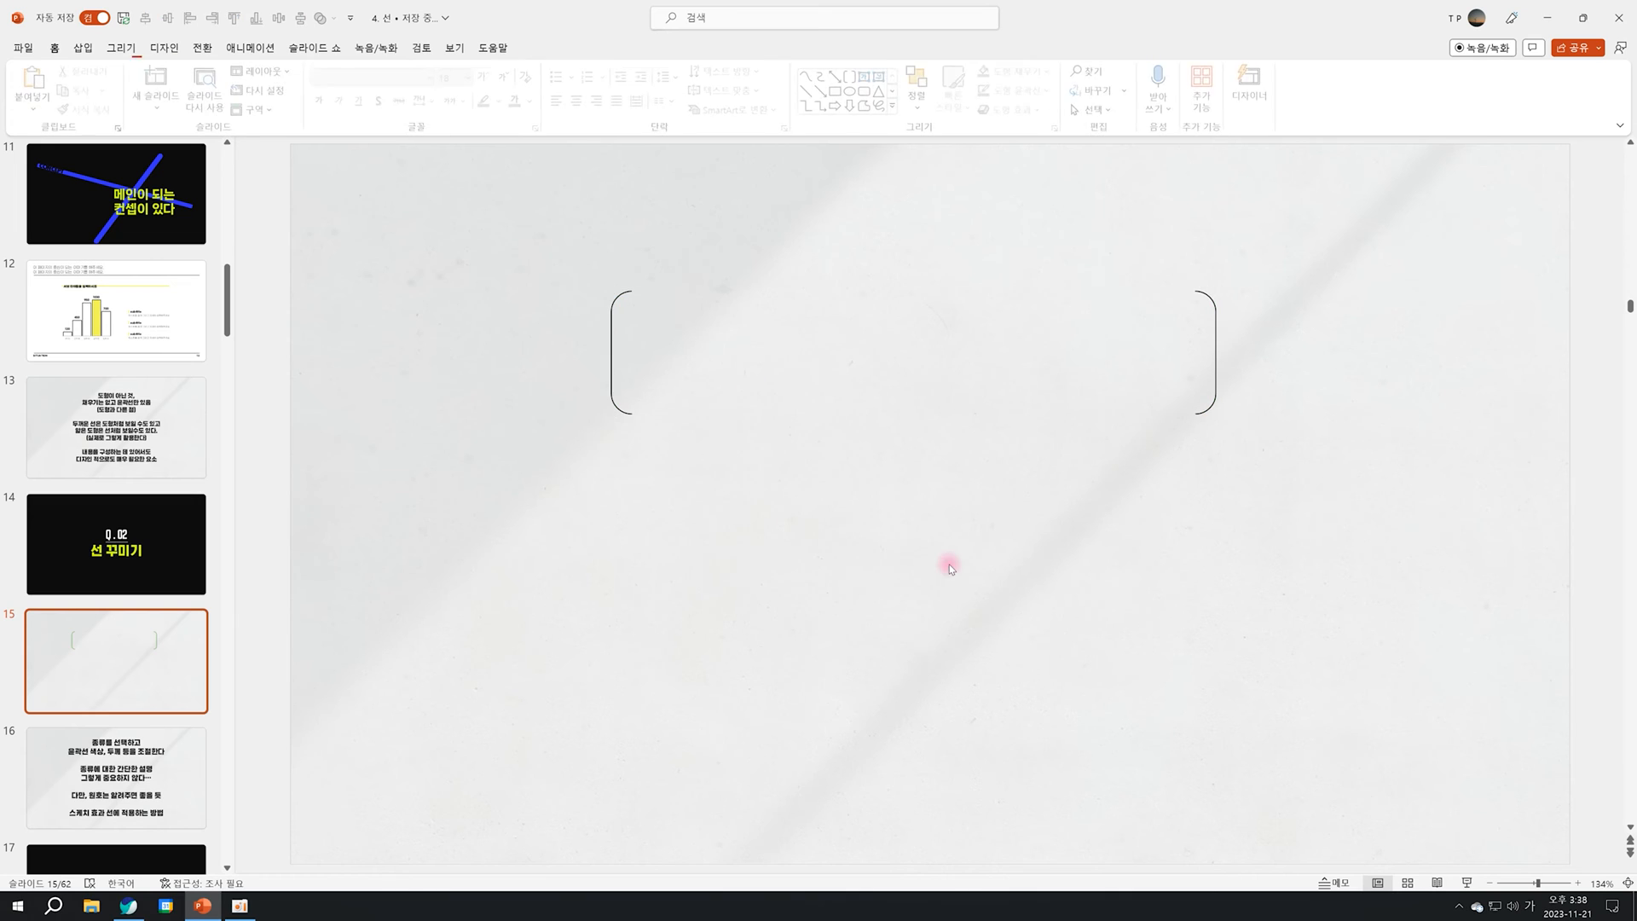
Fill the double bracket with gray.
right_click(1202, 404)
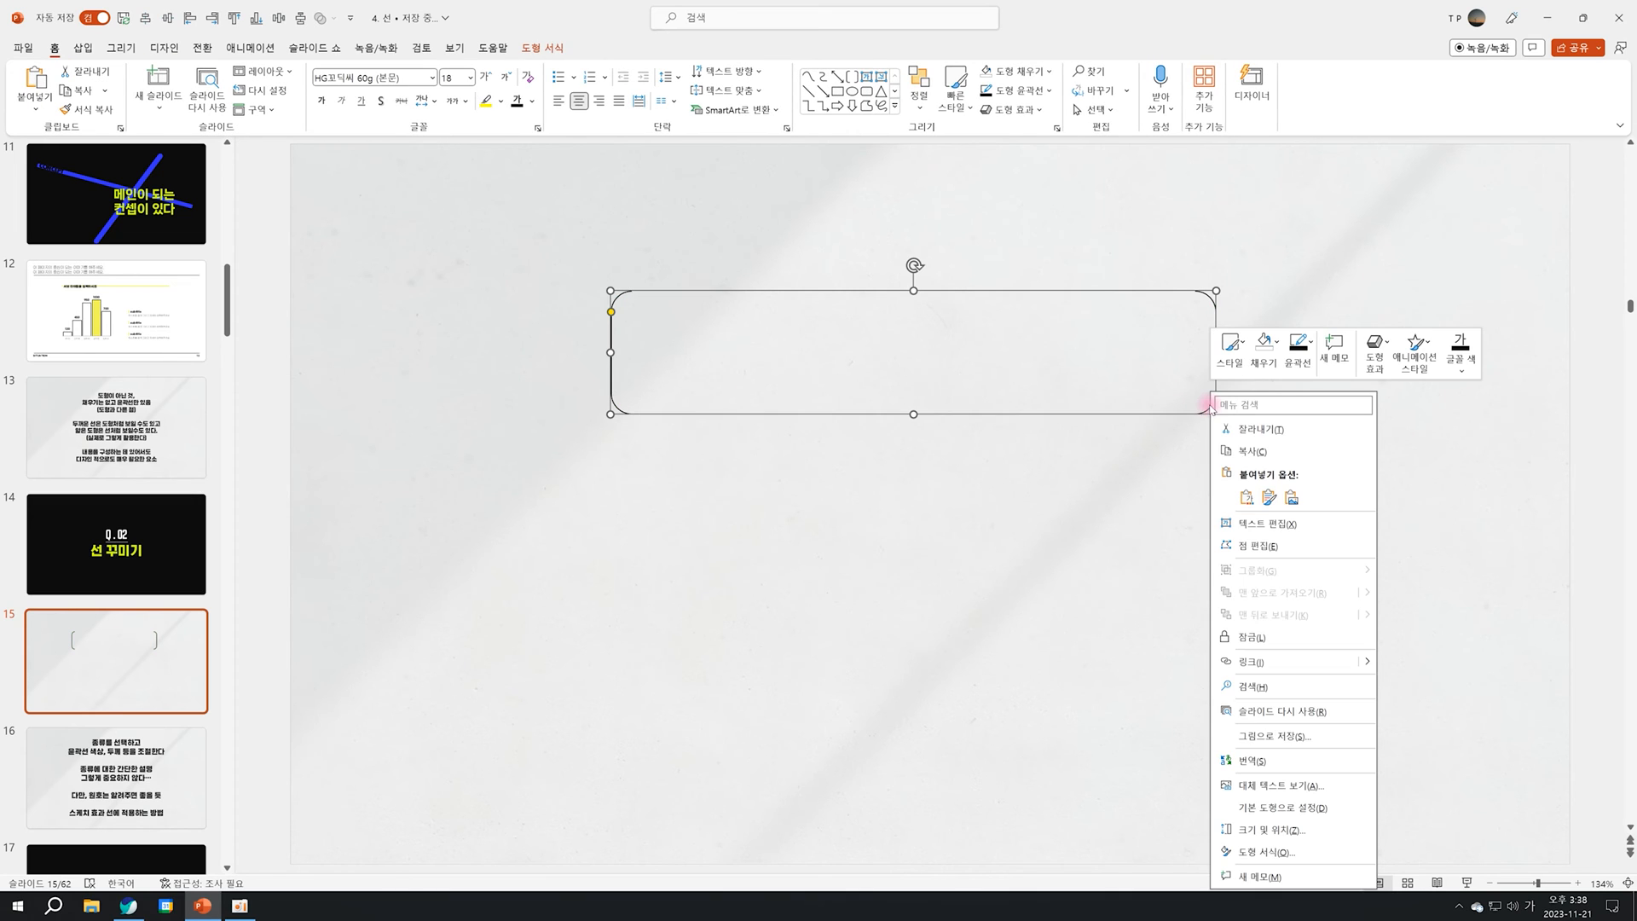
click(1262, 350)
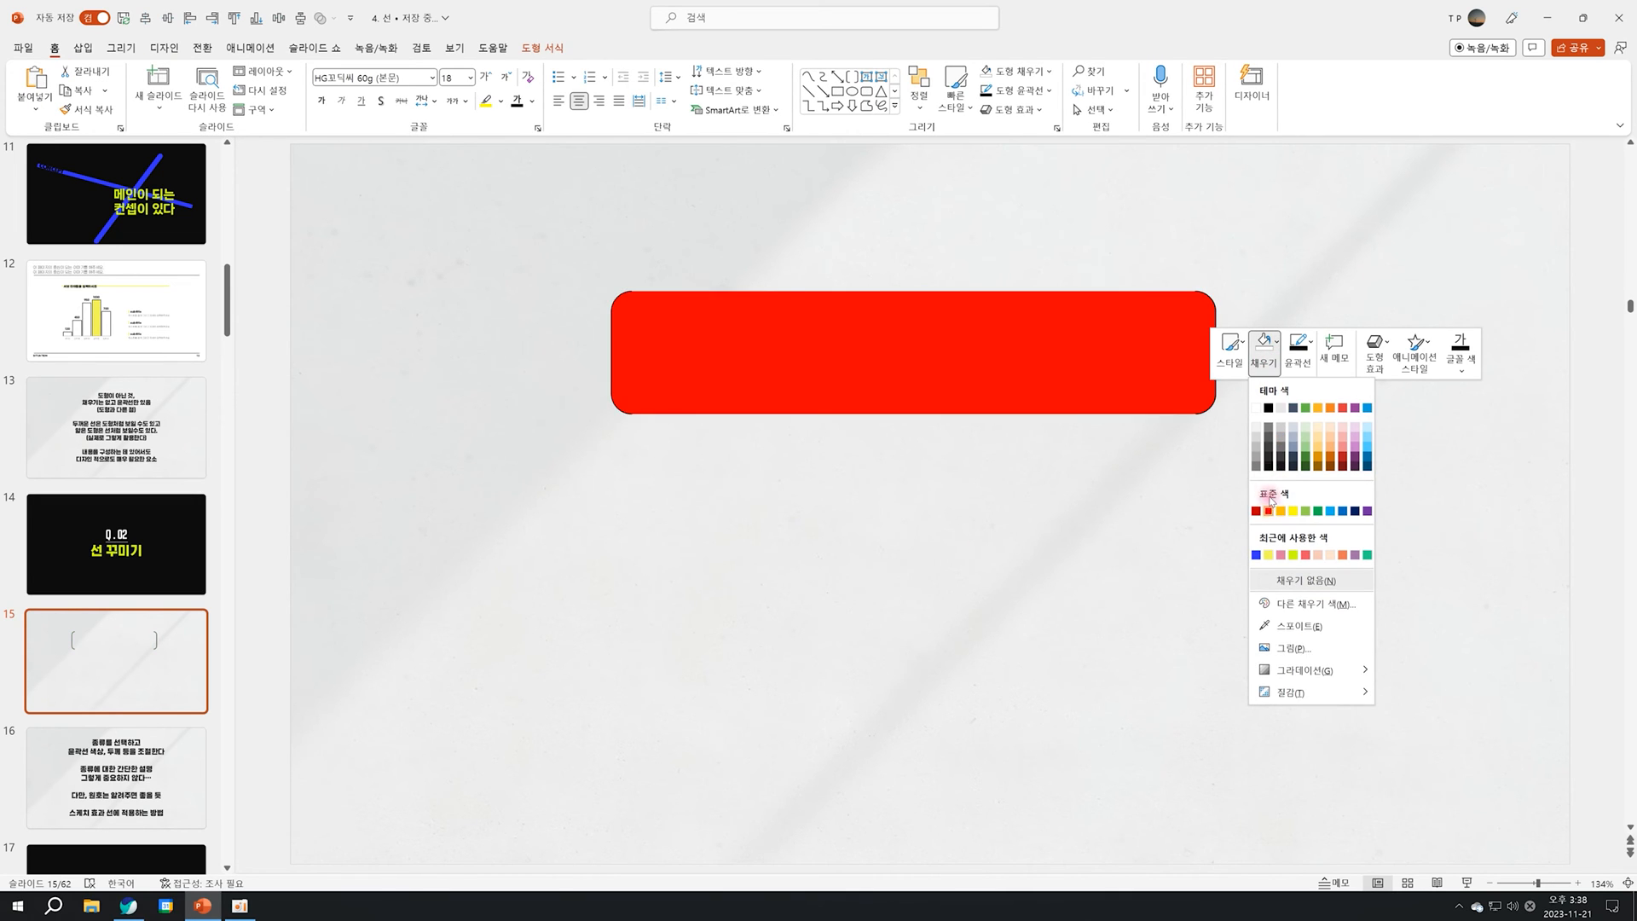
click(1257, 449)
click(550, 273)
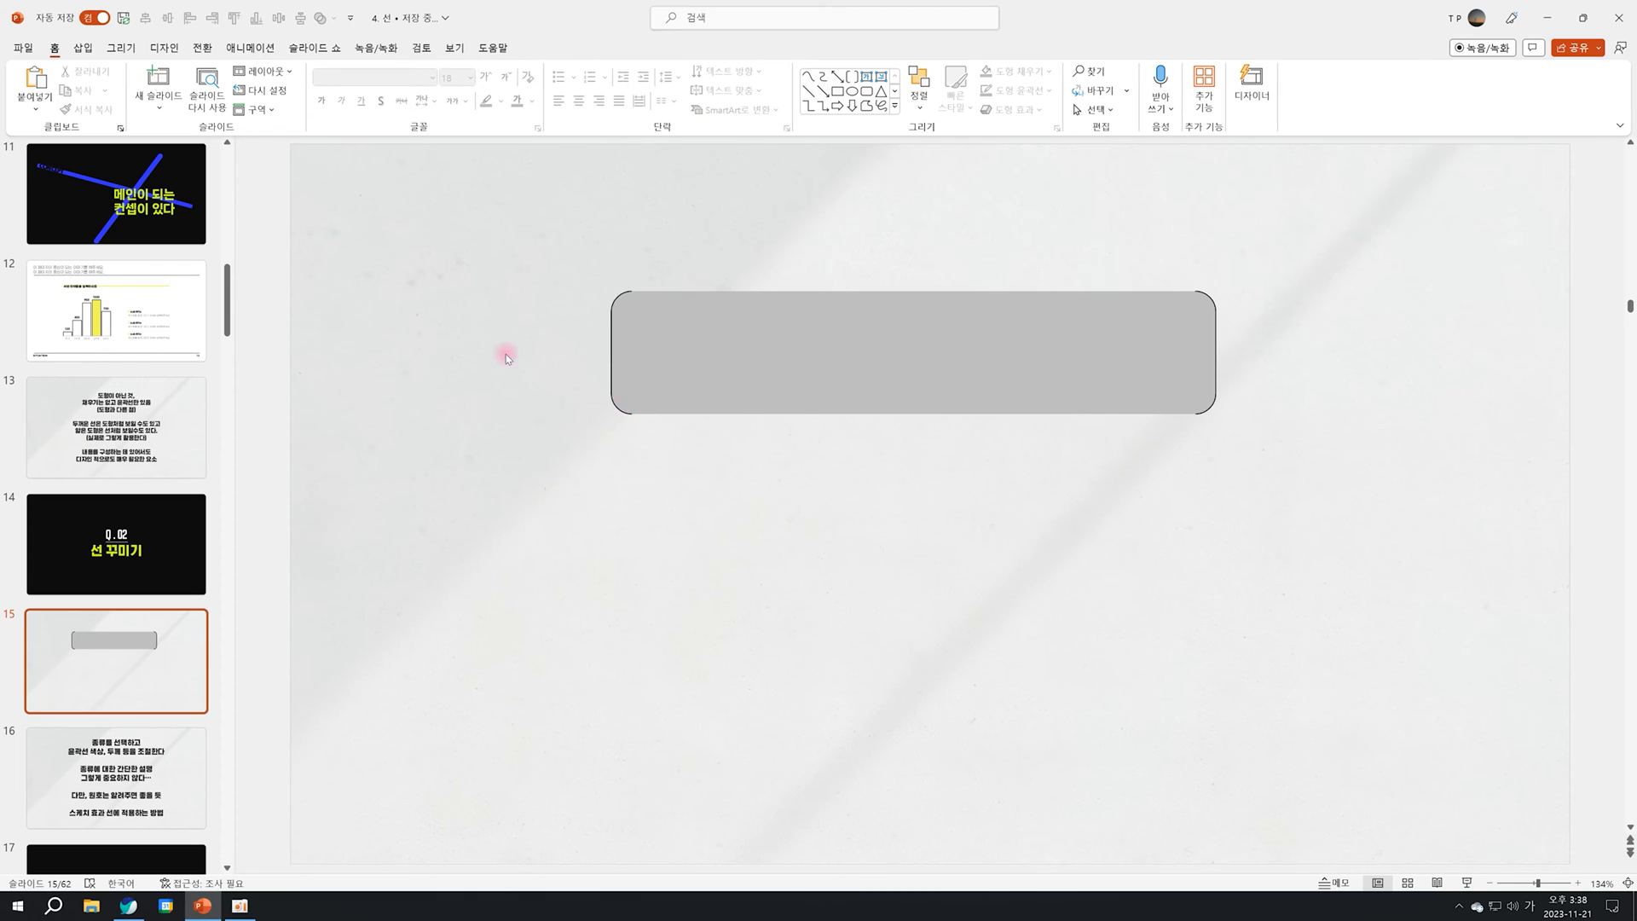
Delete the double bracket and draw an arc shape about 8.77 cm wide and 8.77 cm high.
click(1150, 358)
key(Delete)
click(894, 104)
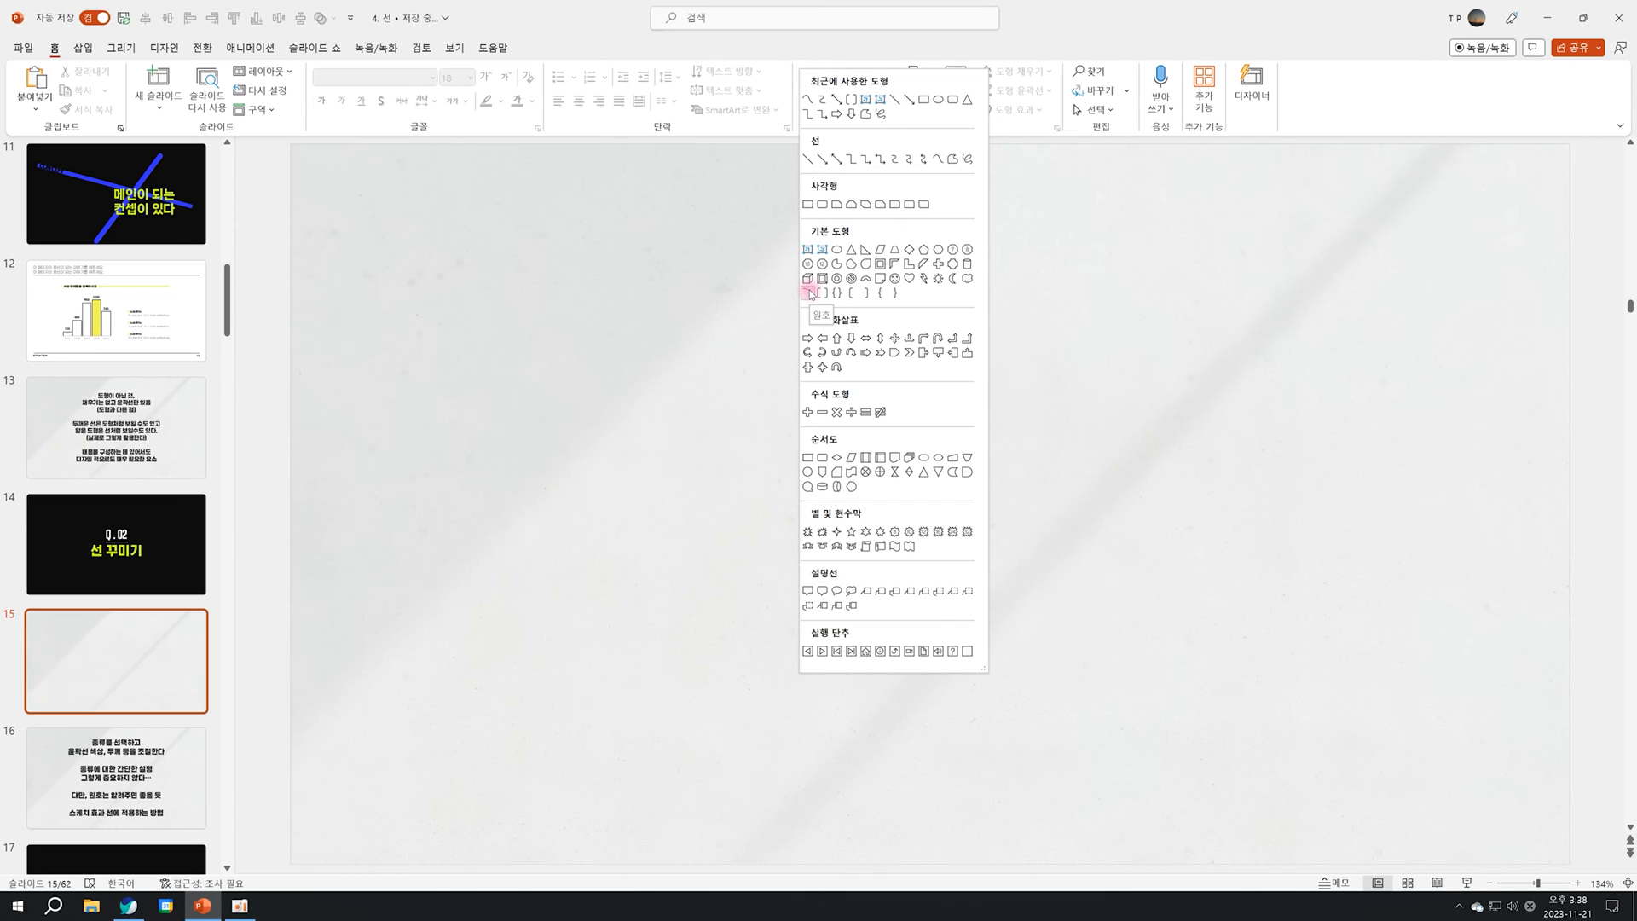
click(808, 293)
drag(611, 265, 942, 551)
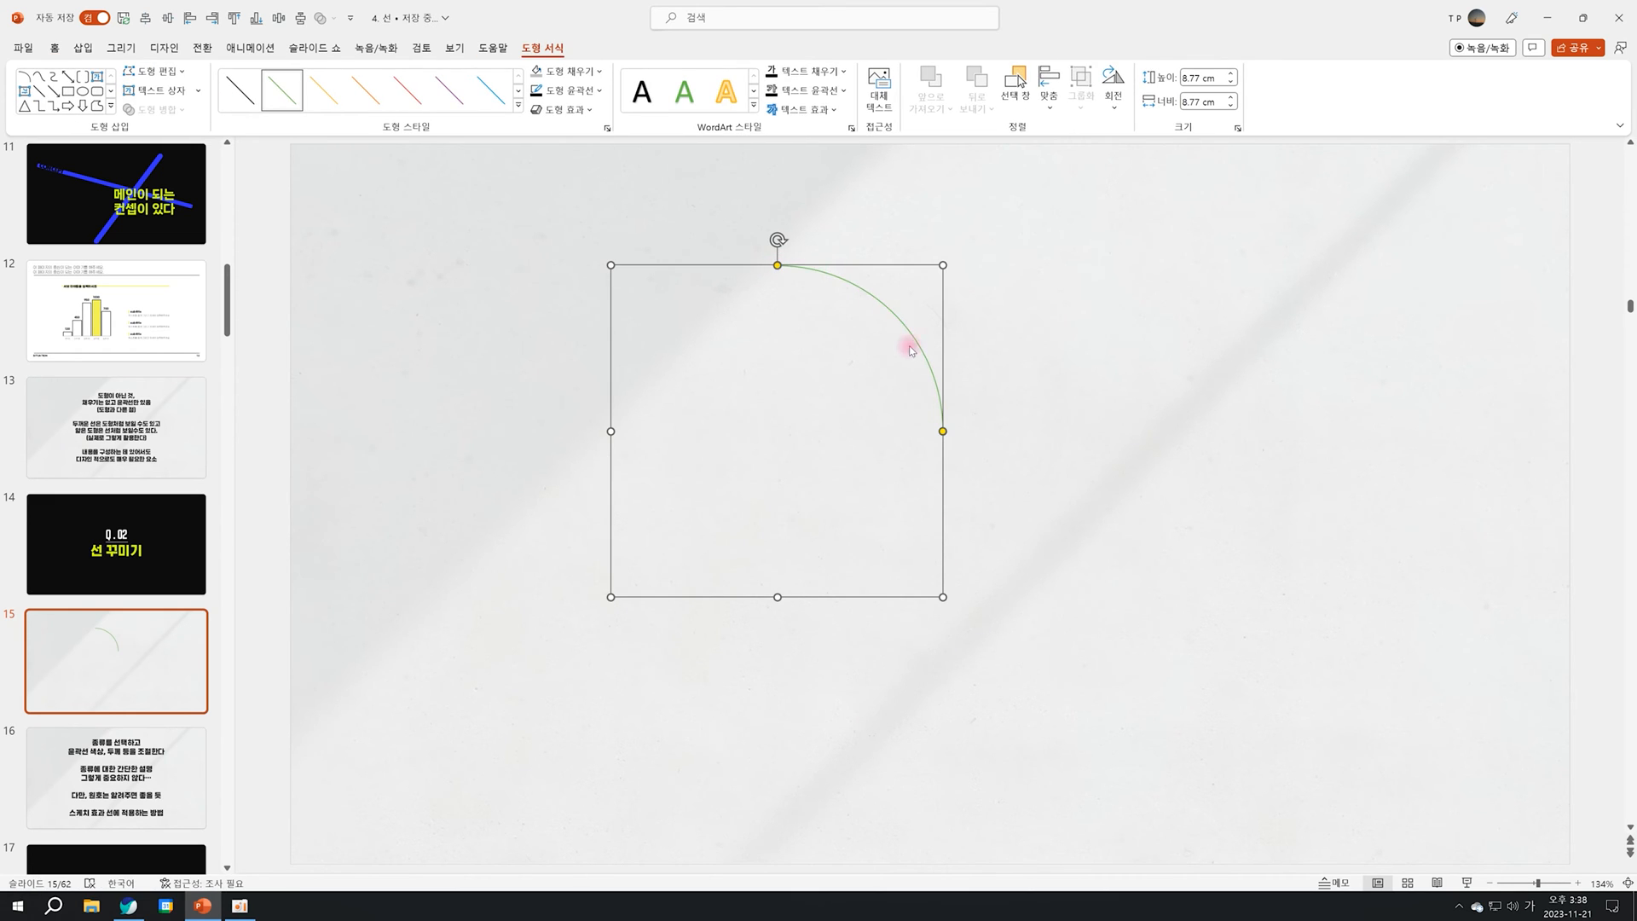
Extend the arc clockwise to about two thirds of a circle and change its outline color to blue.
click(939, 424)
click(938, 413)
drag(942, 431, 693, 474)
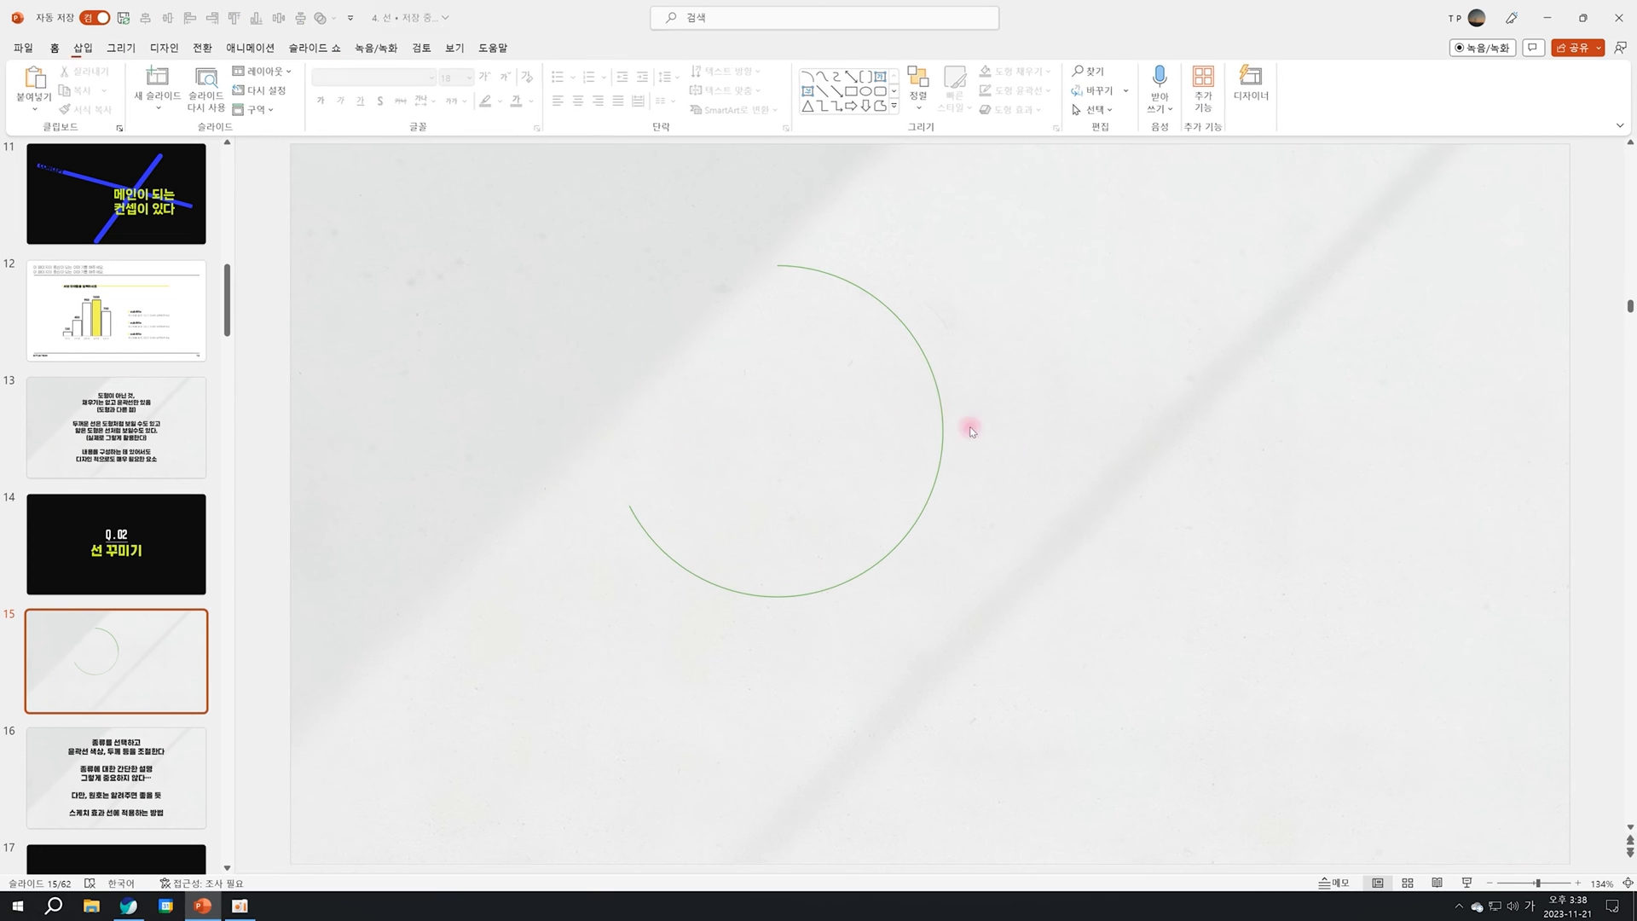
right_click(938, 391)
click(1039, 351)
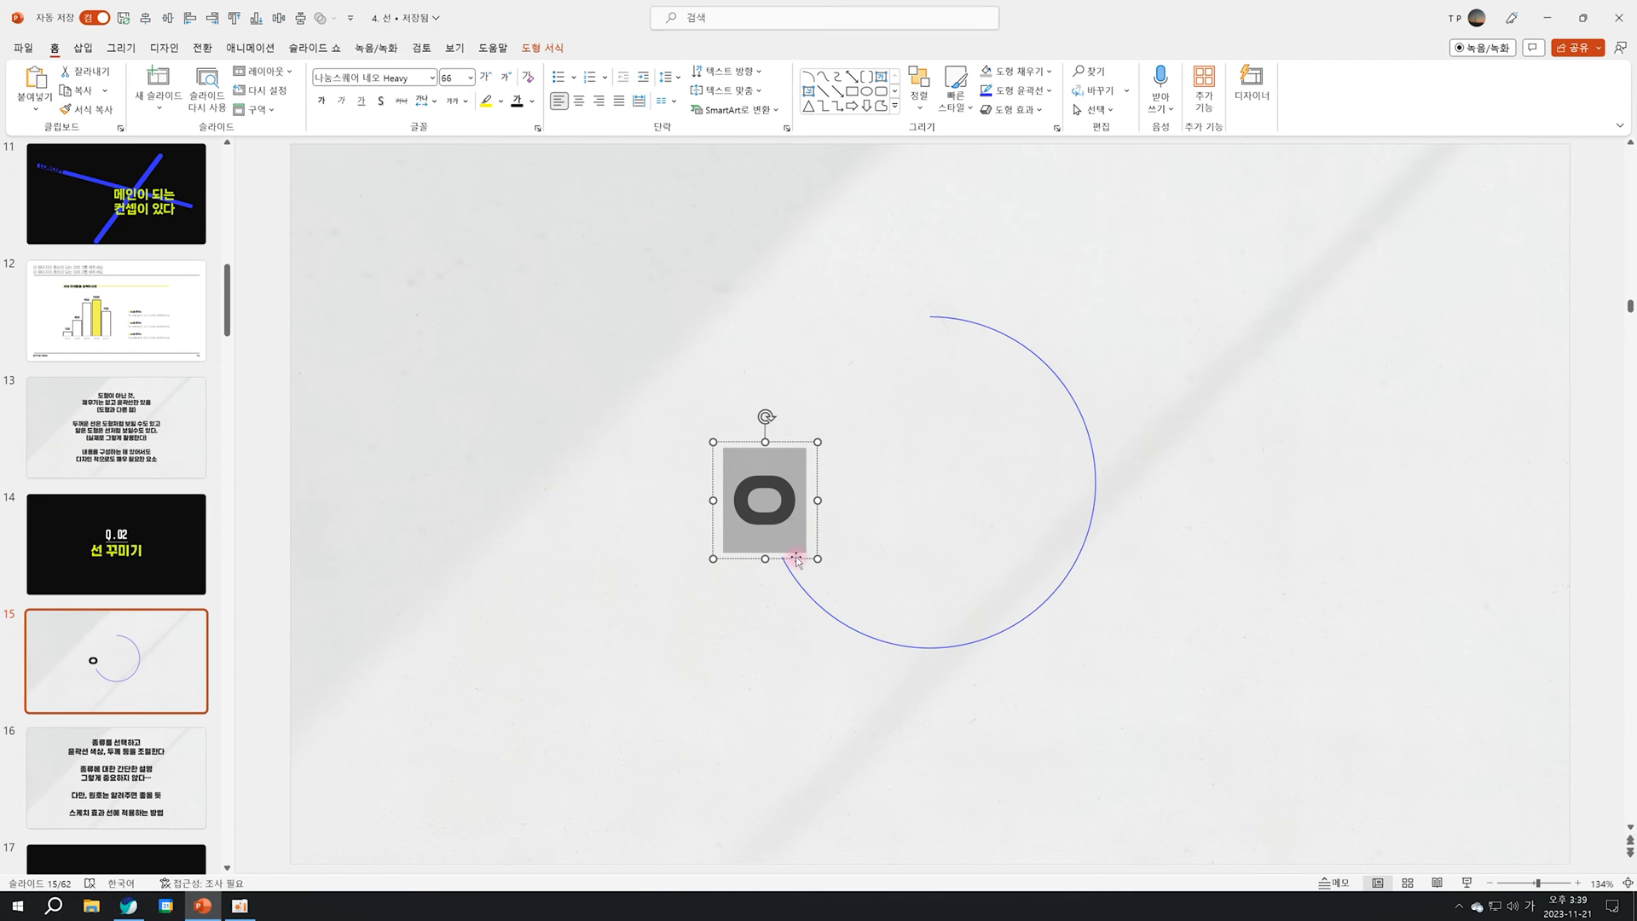
Enter the text 그래프 at font size 48 inside the arc and place a copy near the arc's lower end.
text(그래프)
click(506, 77)
click(505, 76)
click(505, 77)
drag(848, 551, 752, 558)
Turn the copied text into a smaller blue 82% label at the arc's end, and preview the slide full screen.
click(531, 101)
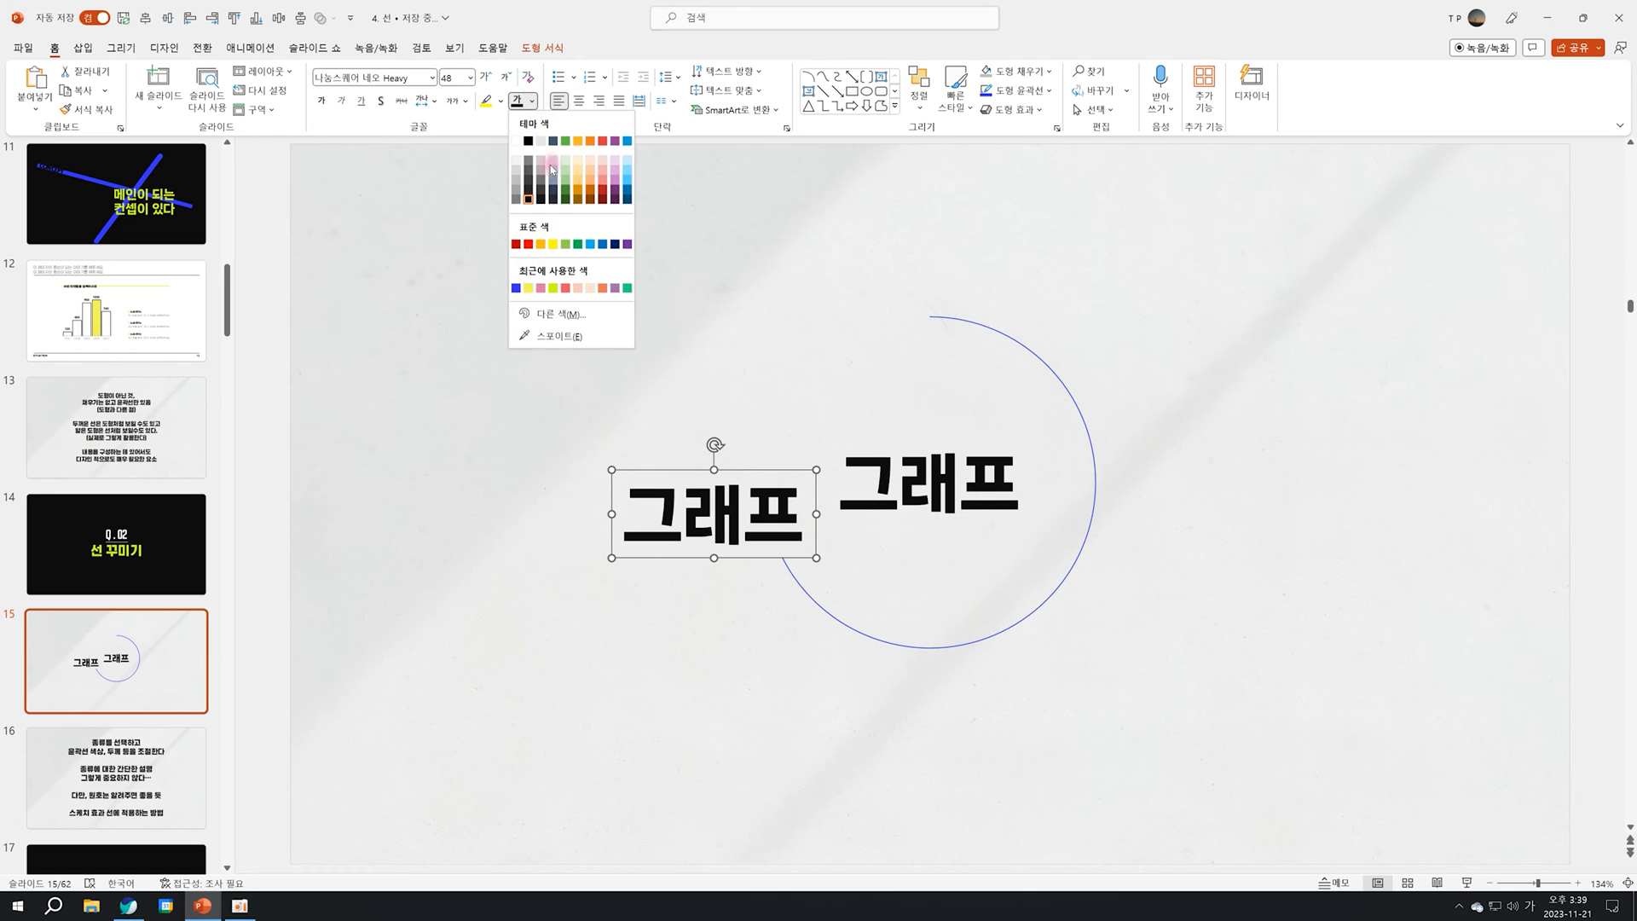
click(516, 288)
click(507, 77)
click(506, 77)
click(507, 77)
click(507, 78)
double_click(675, 514)
click(1246, 697)
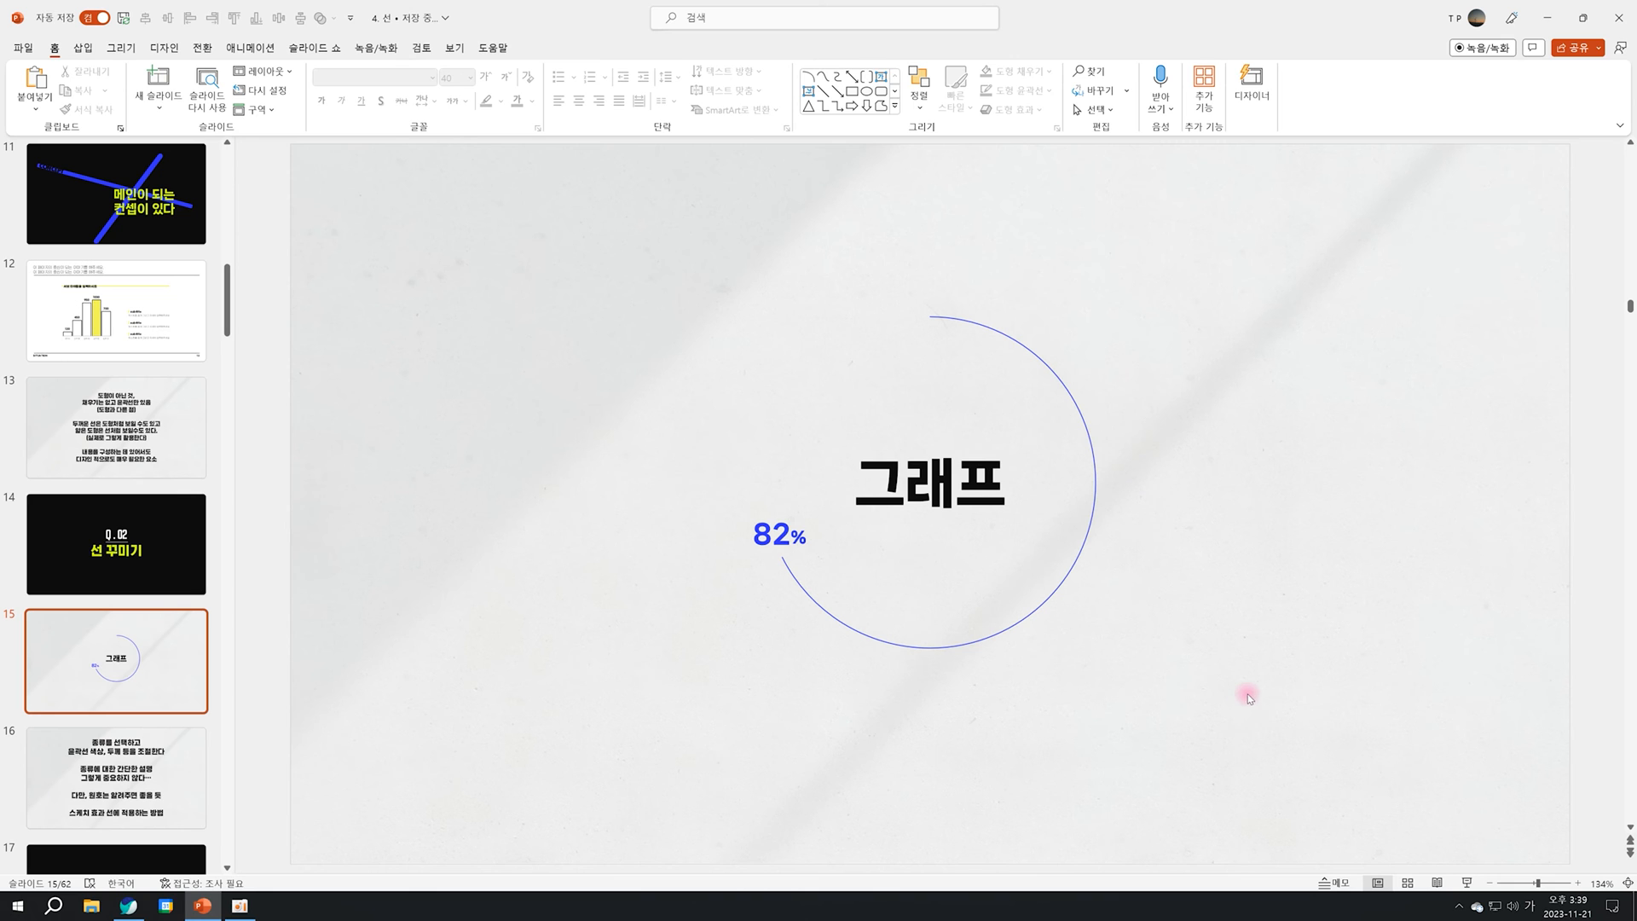
key(shift+F5)
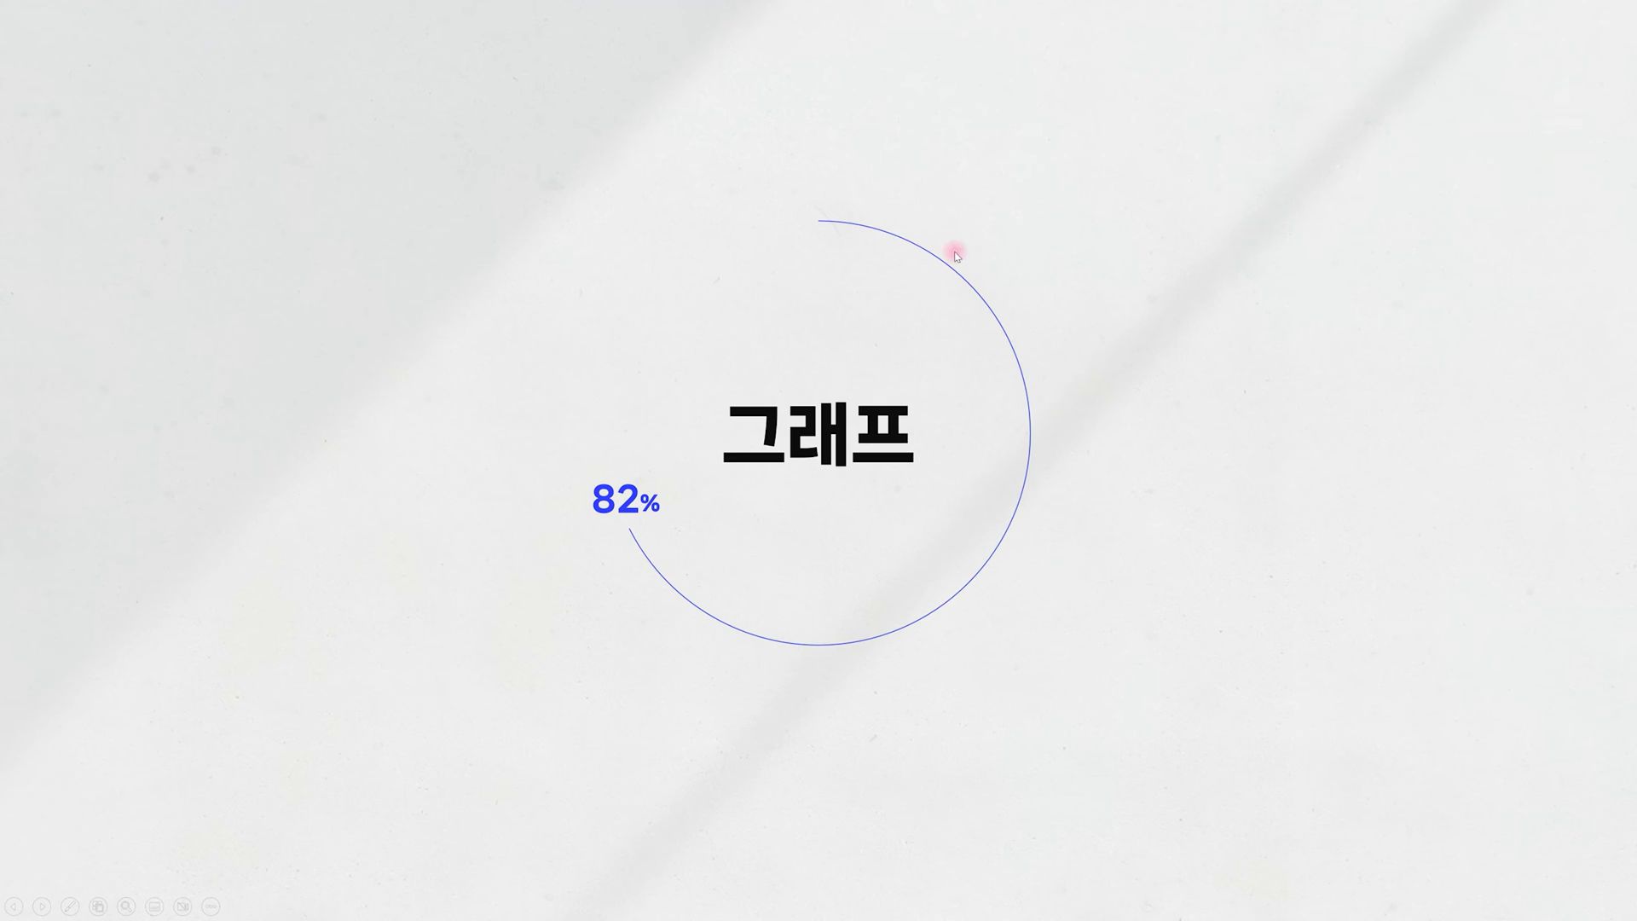
key(Escape)
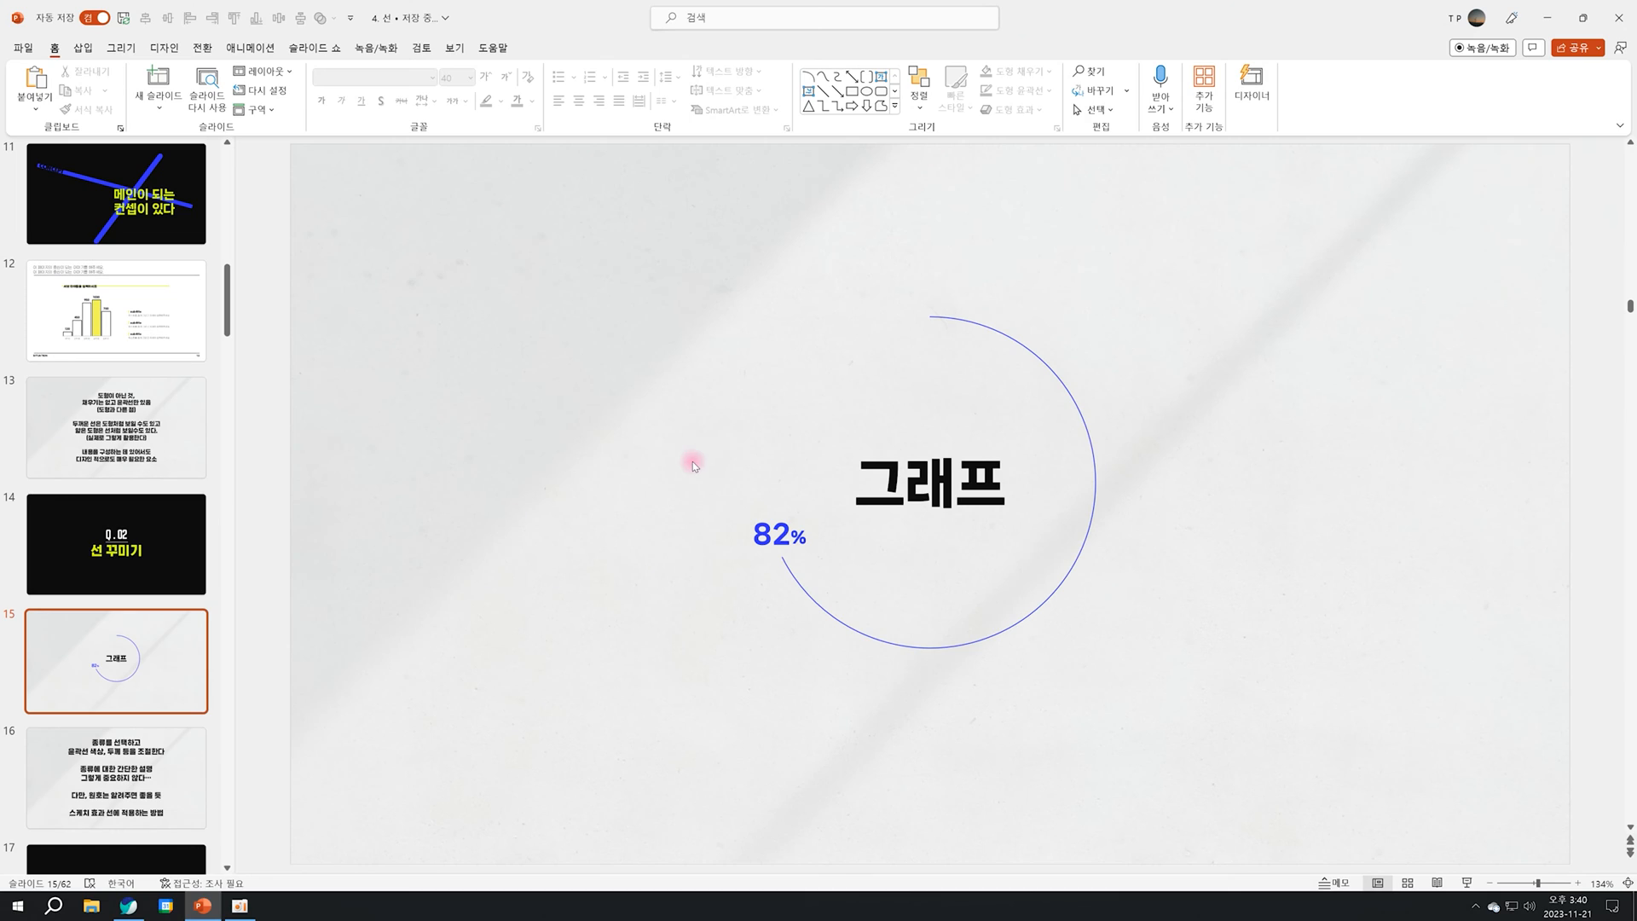
Duplicate the whole arc graph with its labels beside the original.
key(ctrl+a)
drag(956, 647, 1221, 638)
click(1220, 638)
Thicken the duplicated arc's outline to 15.75 pt.
right_click(1218, 638)
click(1262, 596)
click(1609, 520)
click(1609, 519)
click(1610, 519)
click(1609, 520)
click(1610, 519)
click(1609, 519)
click(1609, 519)
click(1609, 519)
click(1609, 519)
click(1610, 519)
click(821, 457)
Move the thick graph's percentage label up and extend its arc clockwise to nearly a full circle.
click(878, 537)
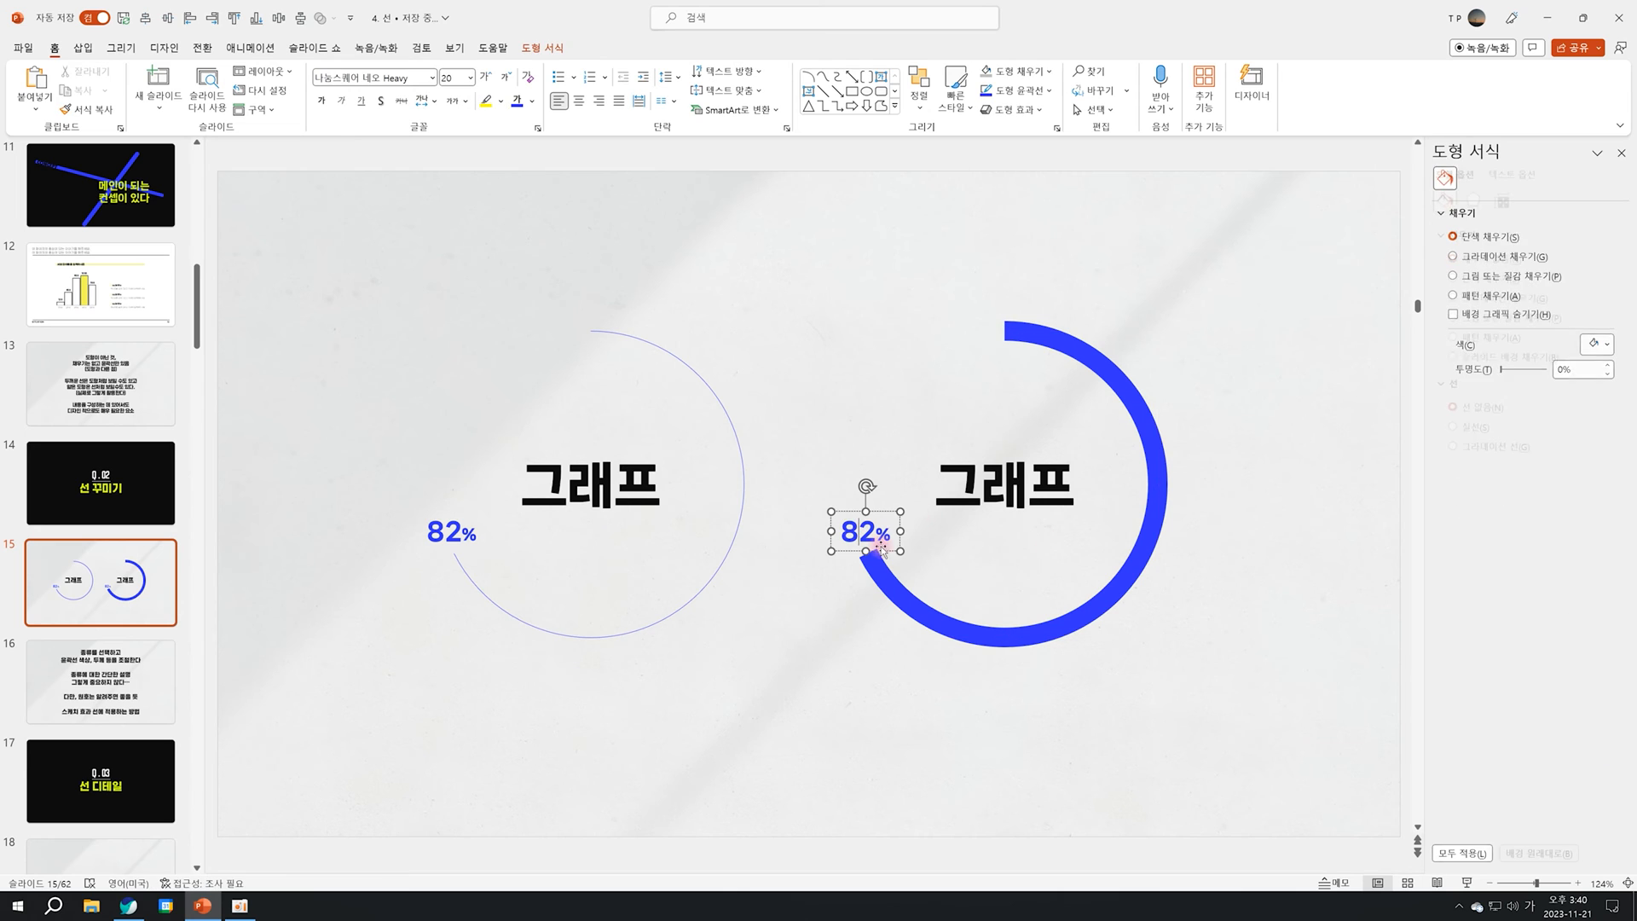
drag(889, 548, 893, 434)
click(900, 588)
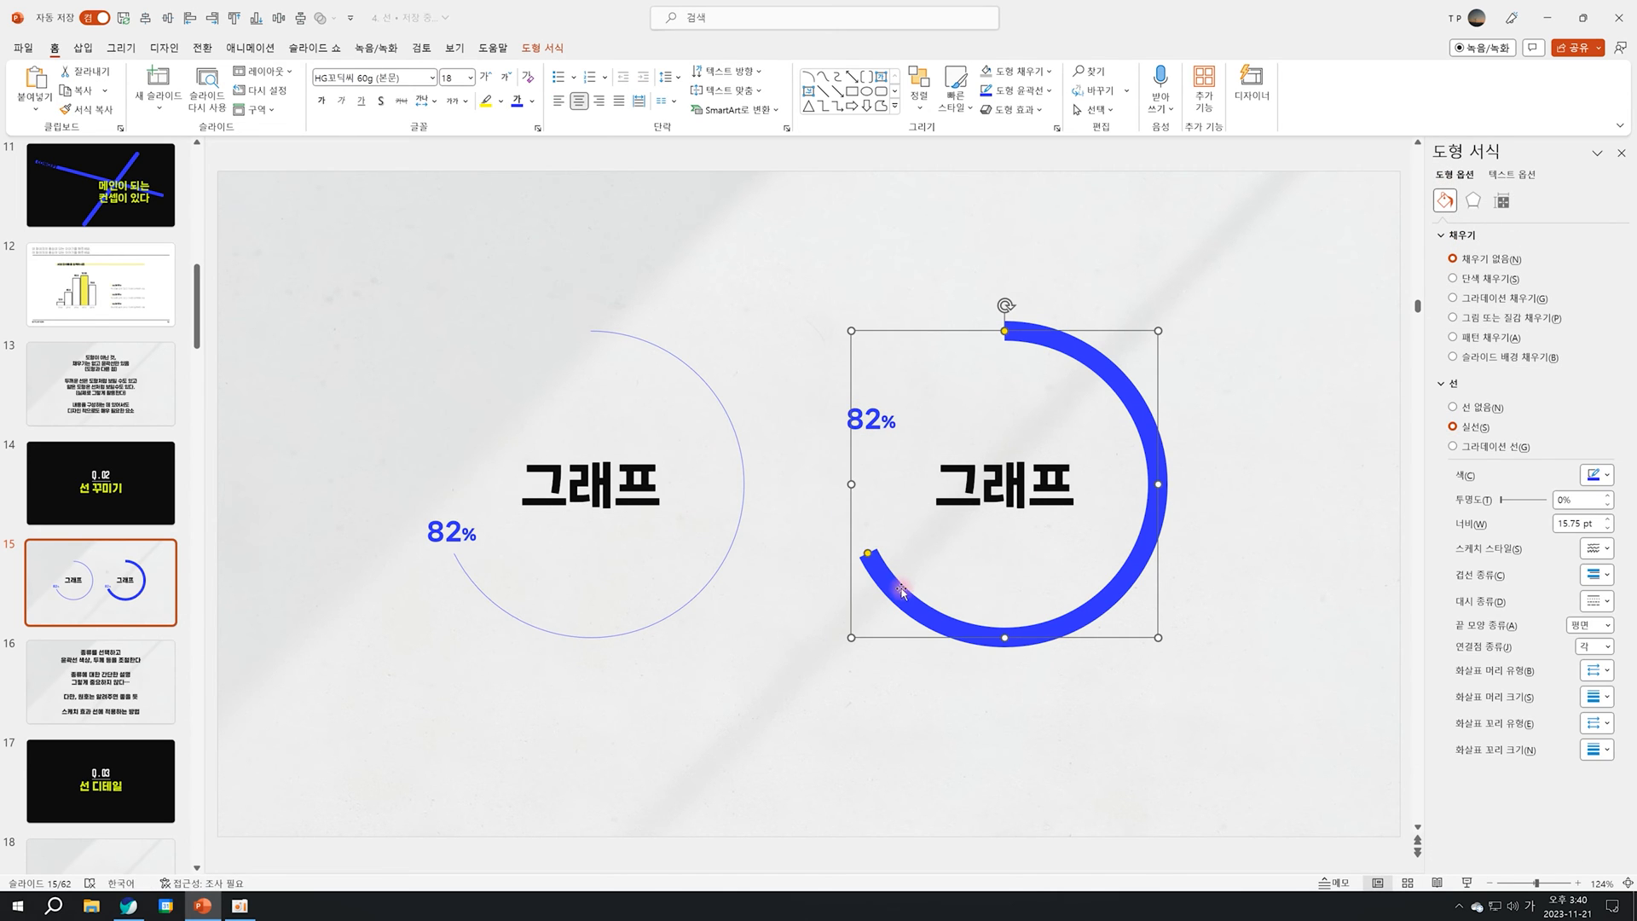
drag(870, 555, 869, 370)
Place the thick graph's percentage label at the arc's upper end, change it to 90%, and present the slide full screen.
click(891, 431)
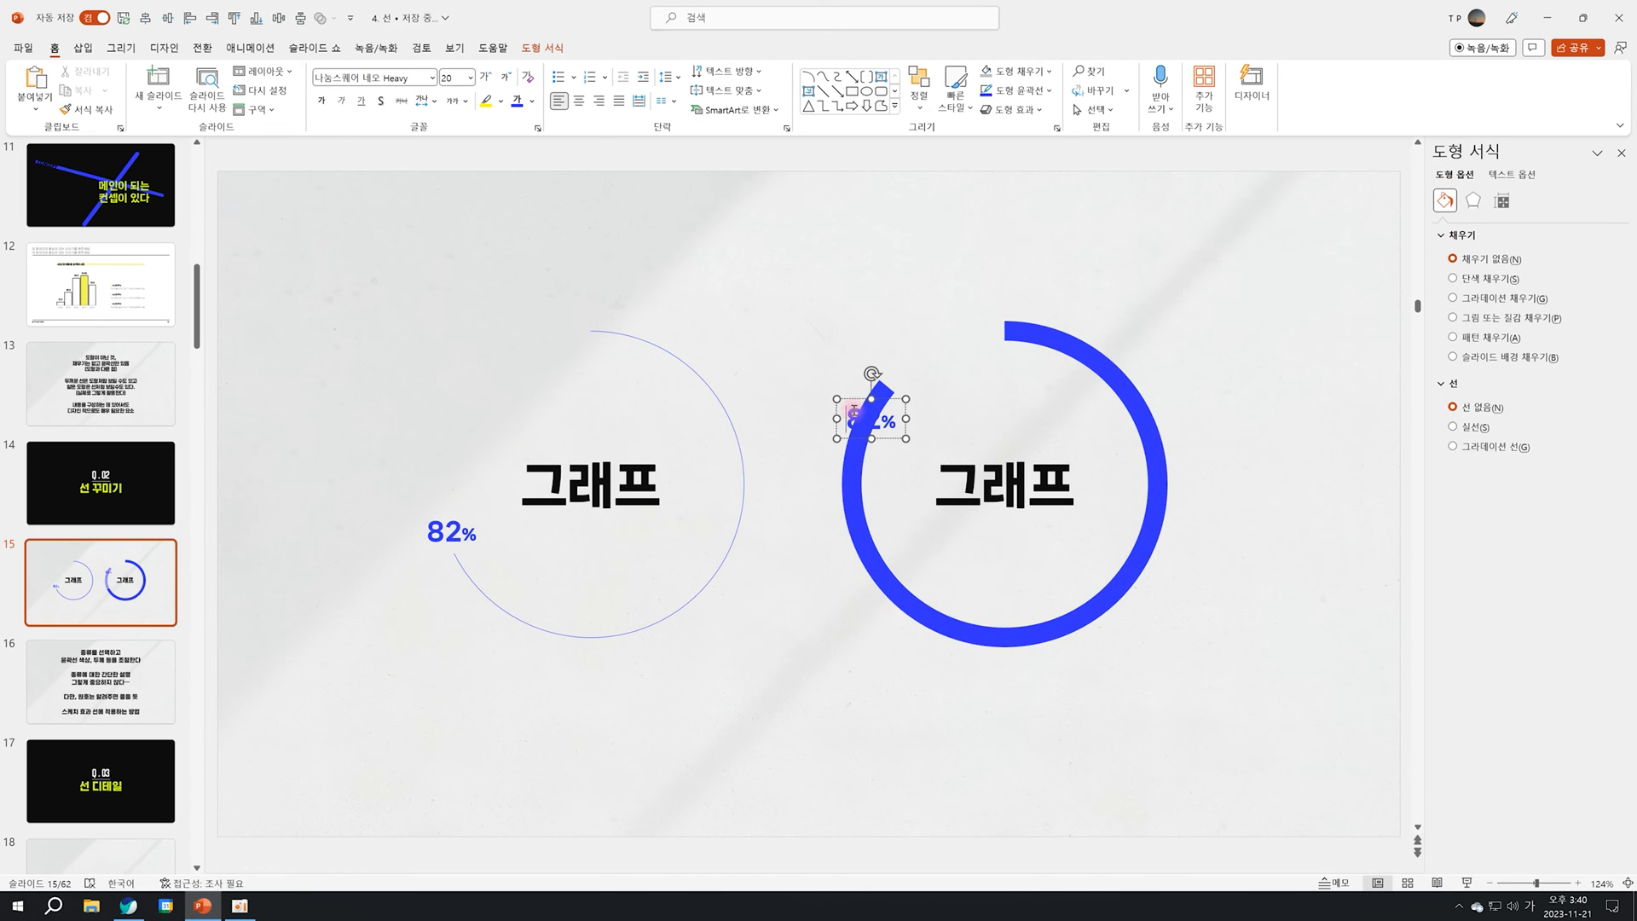
drag(890, 430, 869, 366)
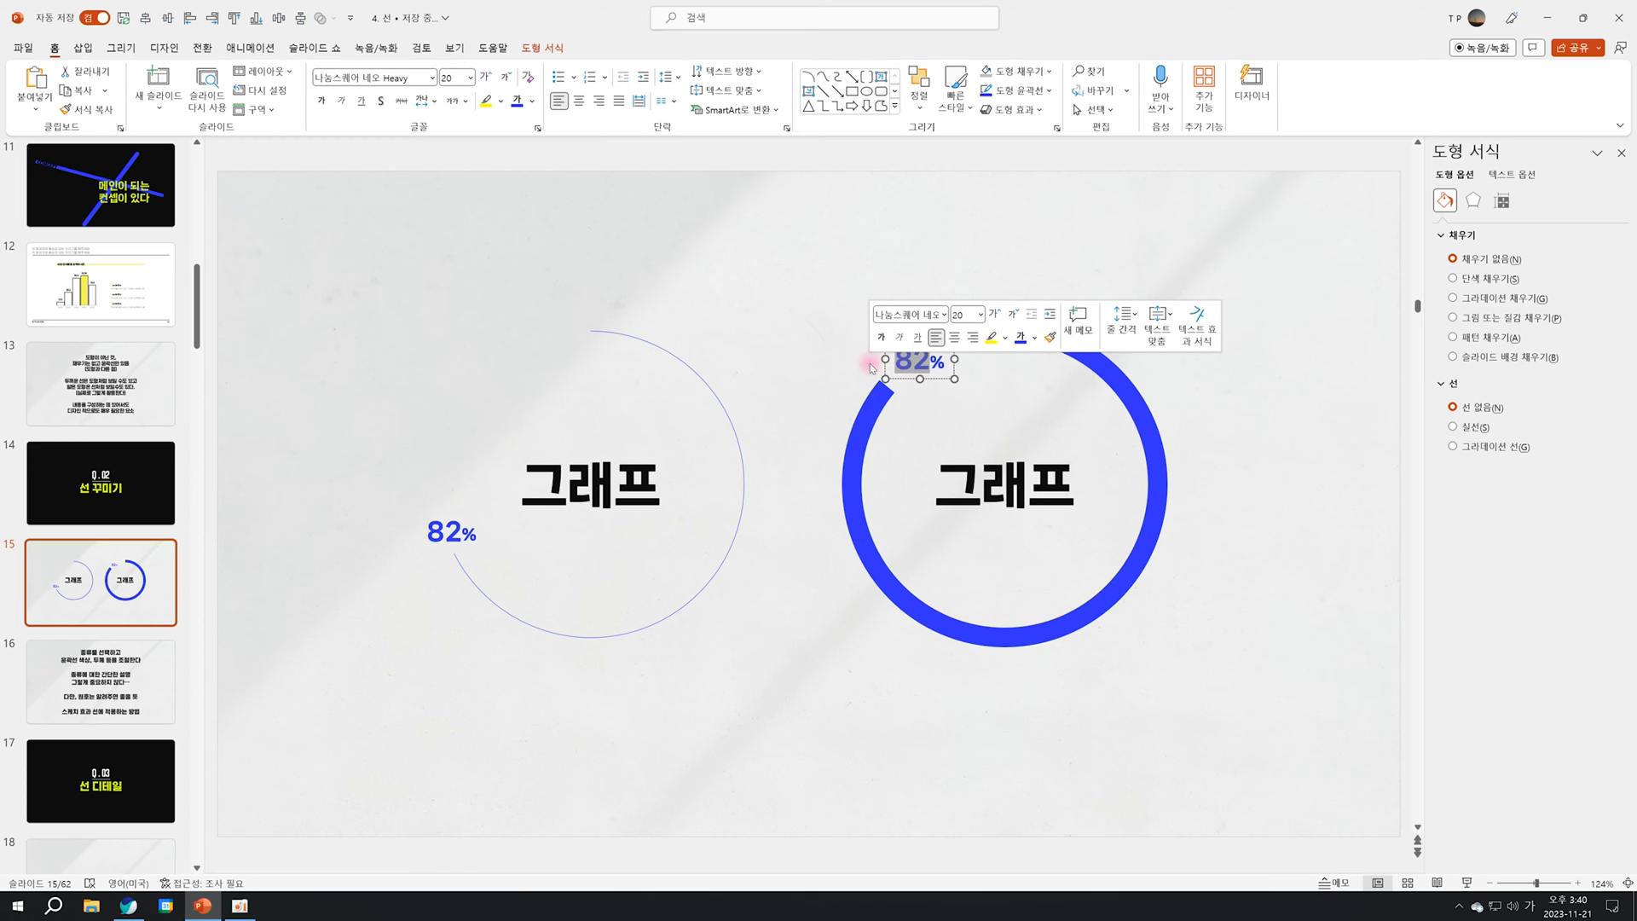
text(90)
key(Escape)
drag(939, 381, 933, 389)
click(1249, 610)
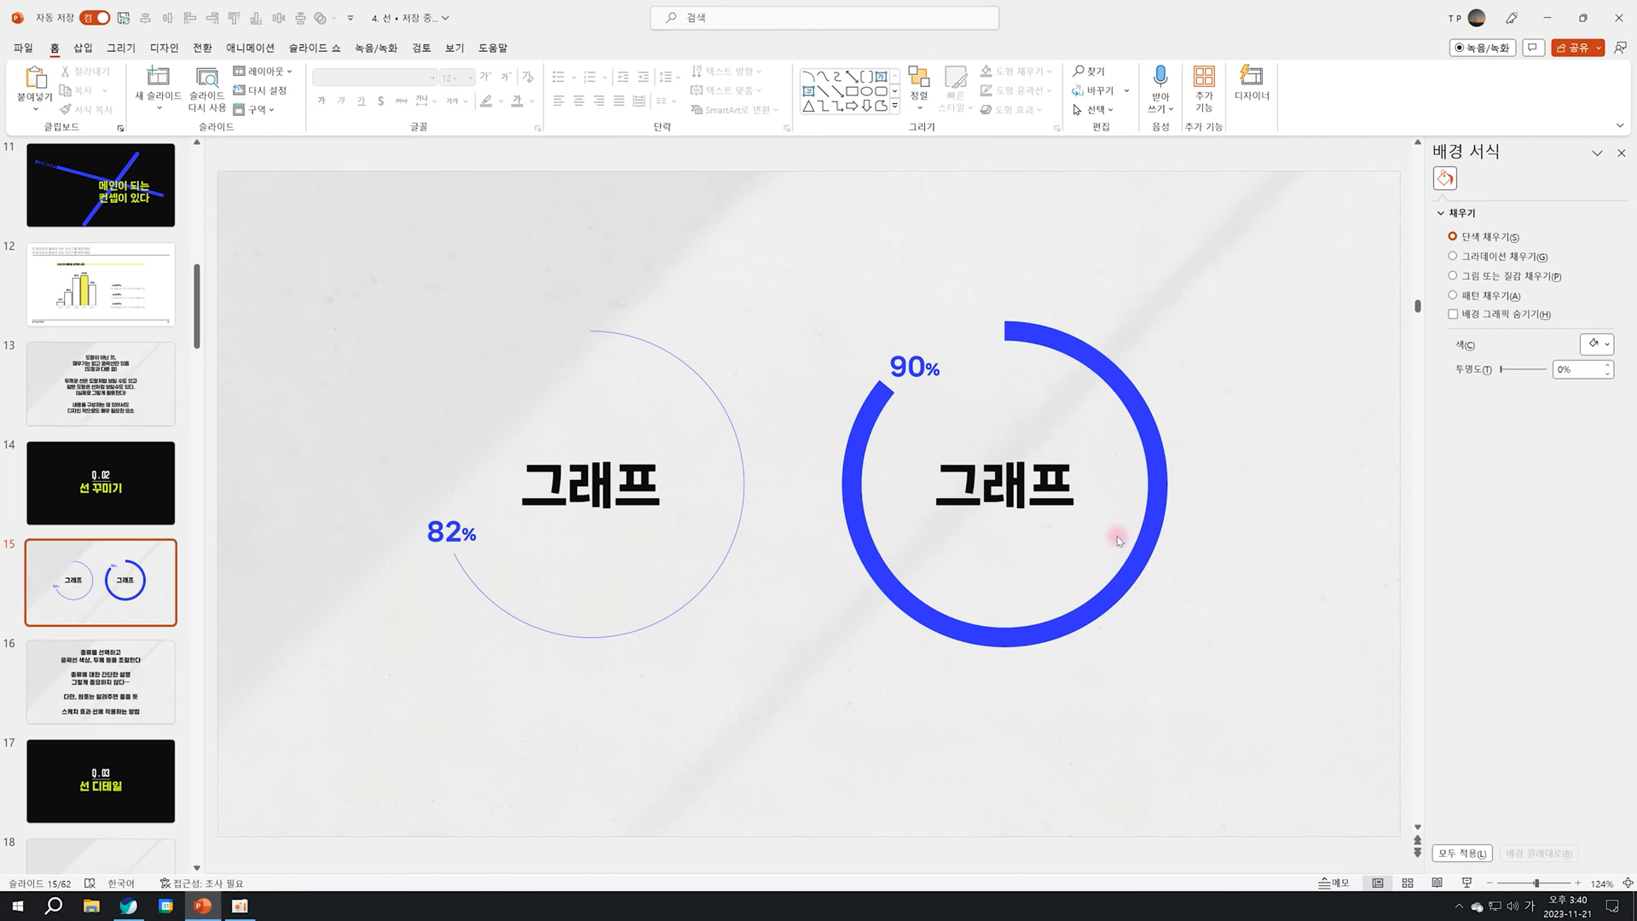
key(shift+F5)
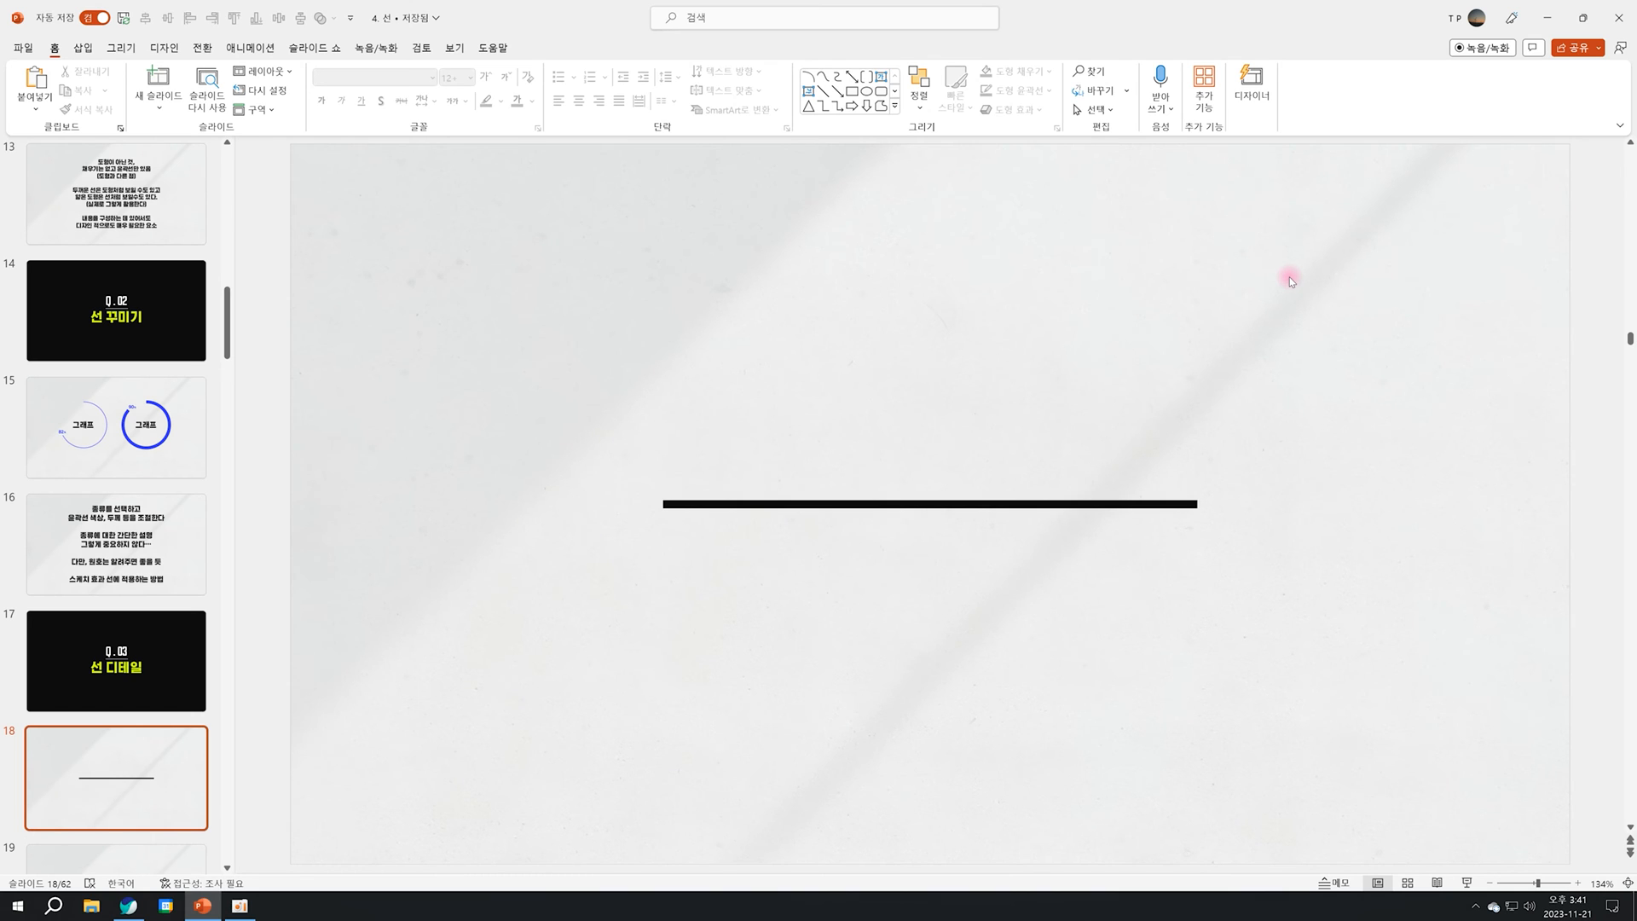
Move the black line on slide 18 slightly upward and set its width to 19.5 pt.
drag(957, 501, 981, 477)
right_click(980, 477)
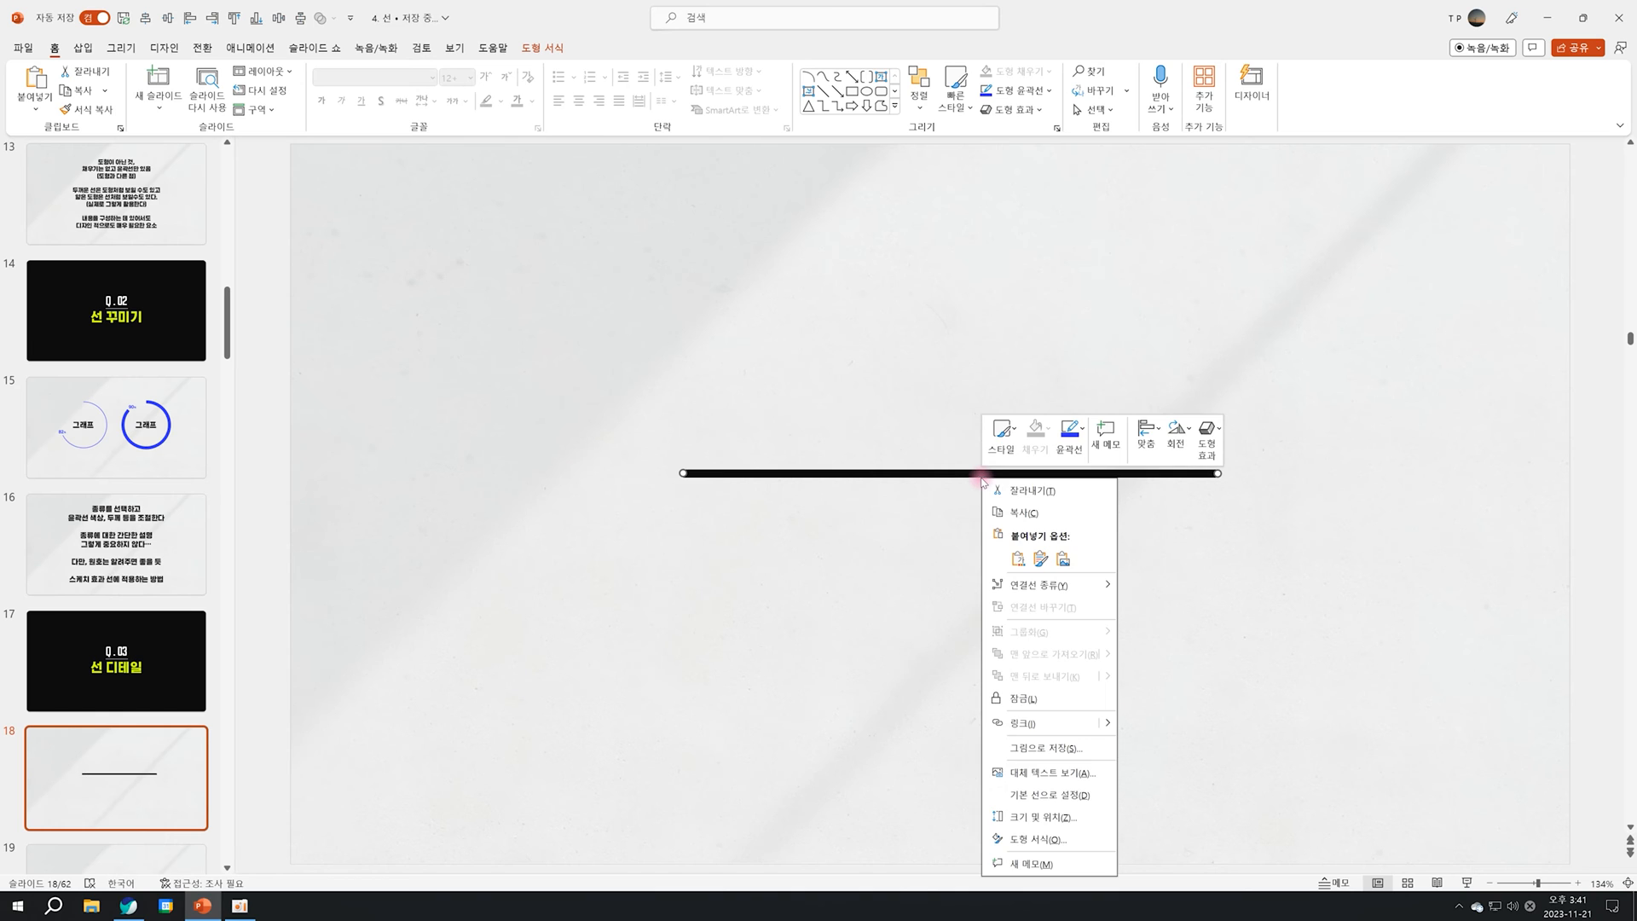
click(1034, 839)
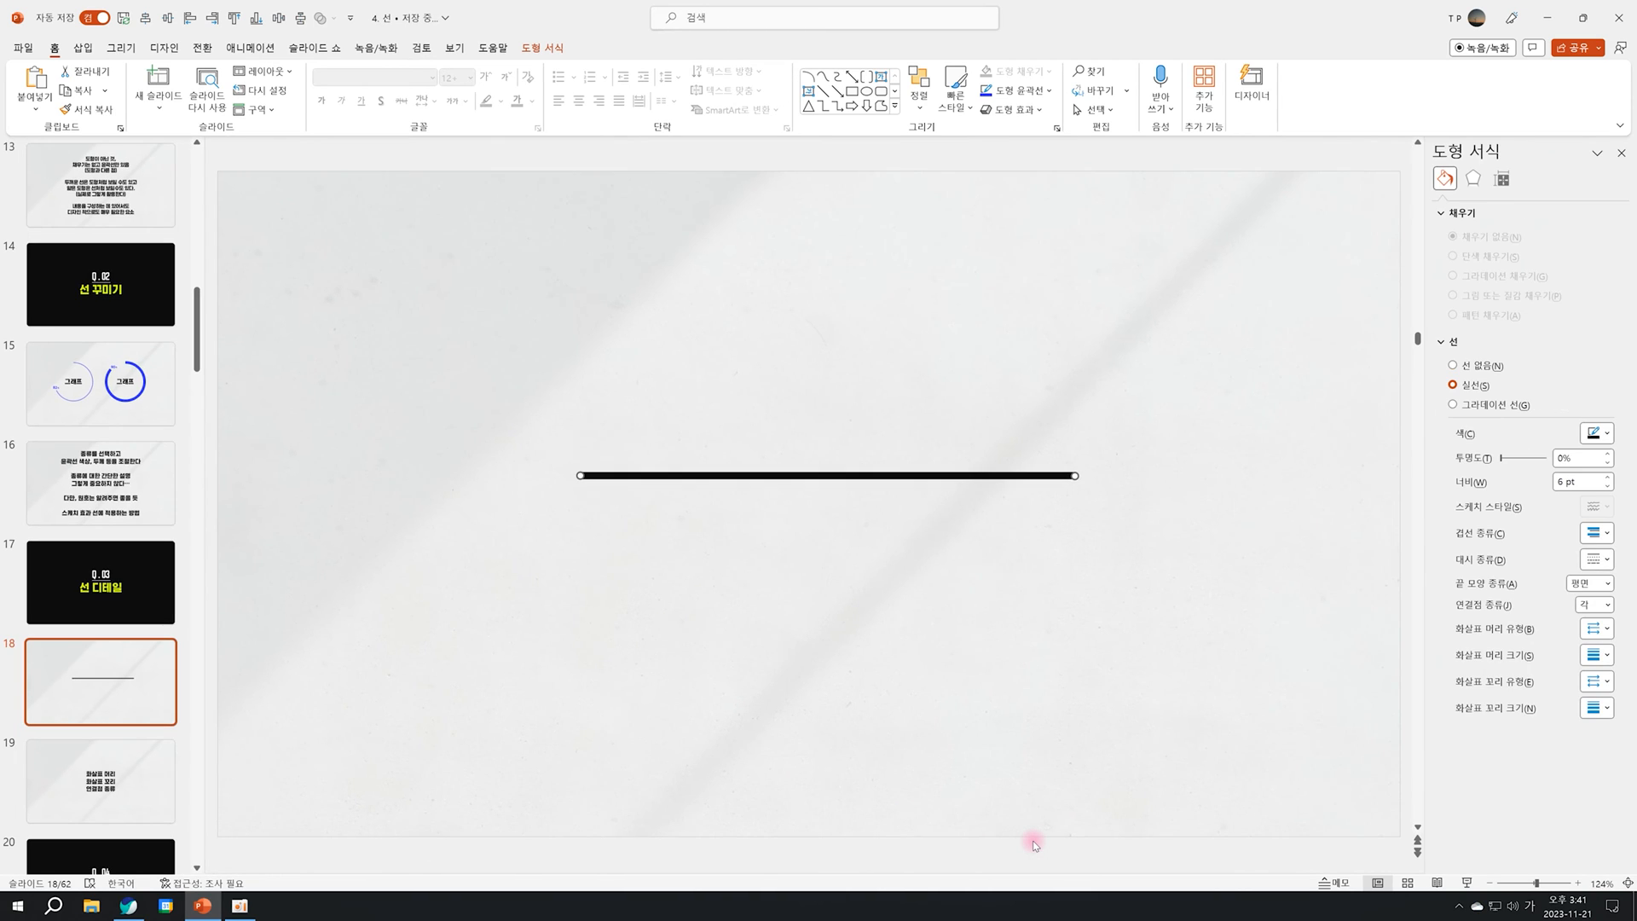
click(1447, 341)
click(1447, 213)
click(1446, 233)
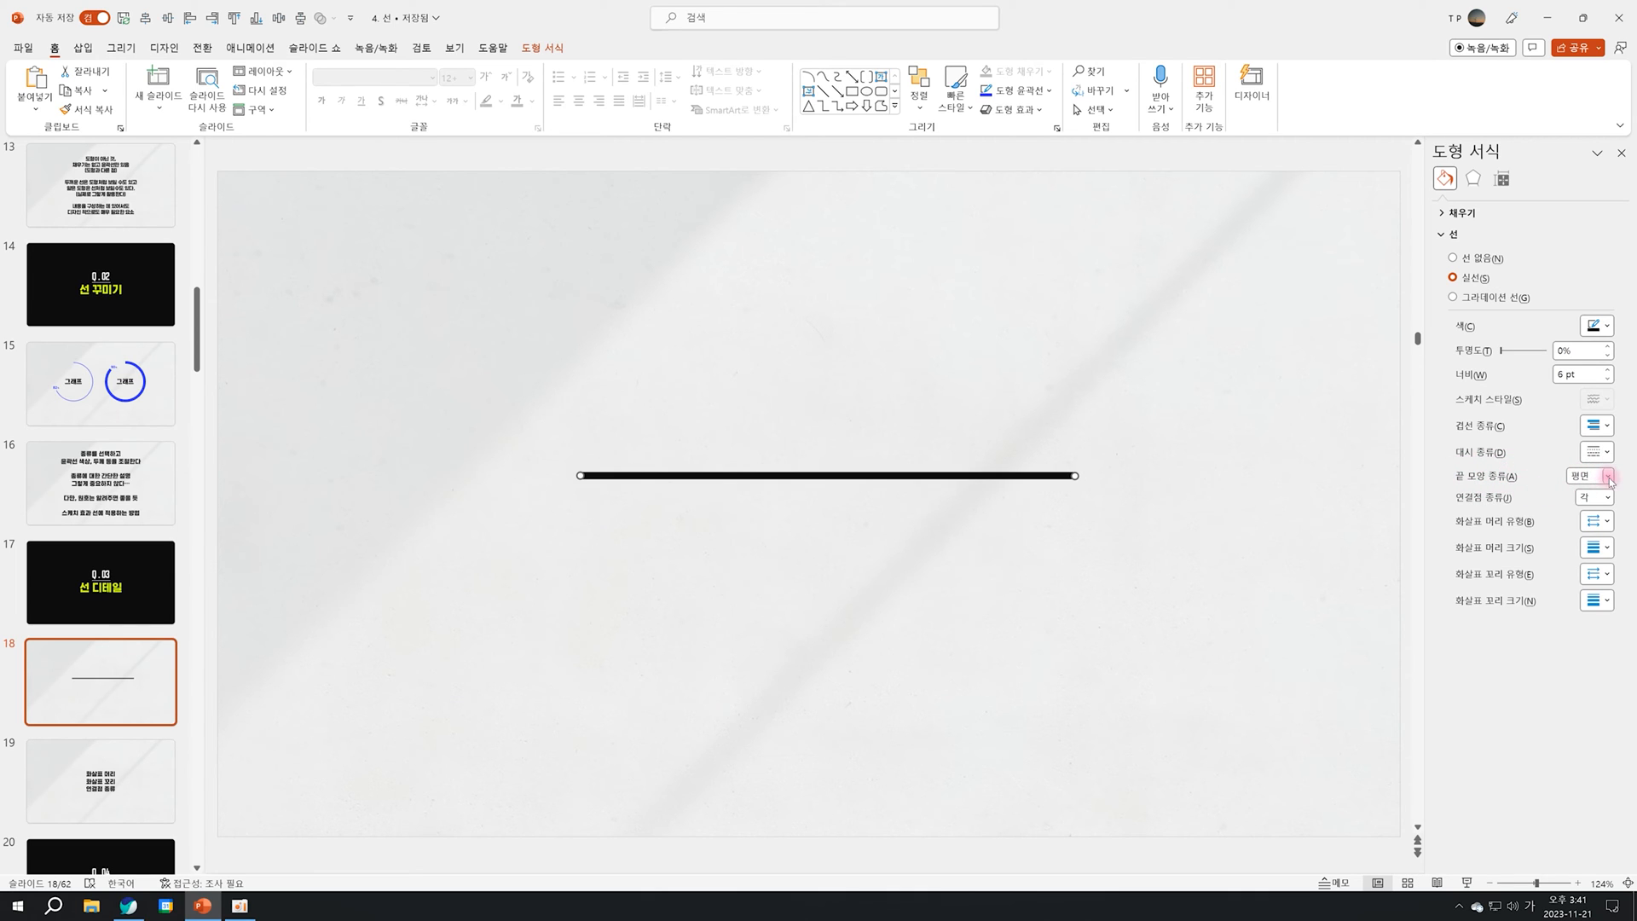
click(1608, 371)
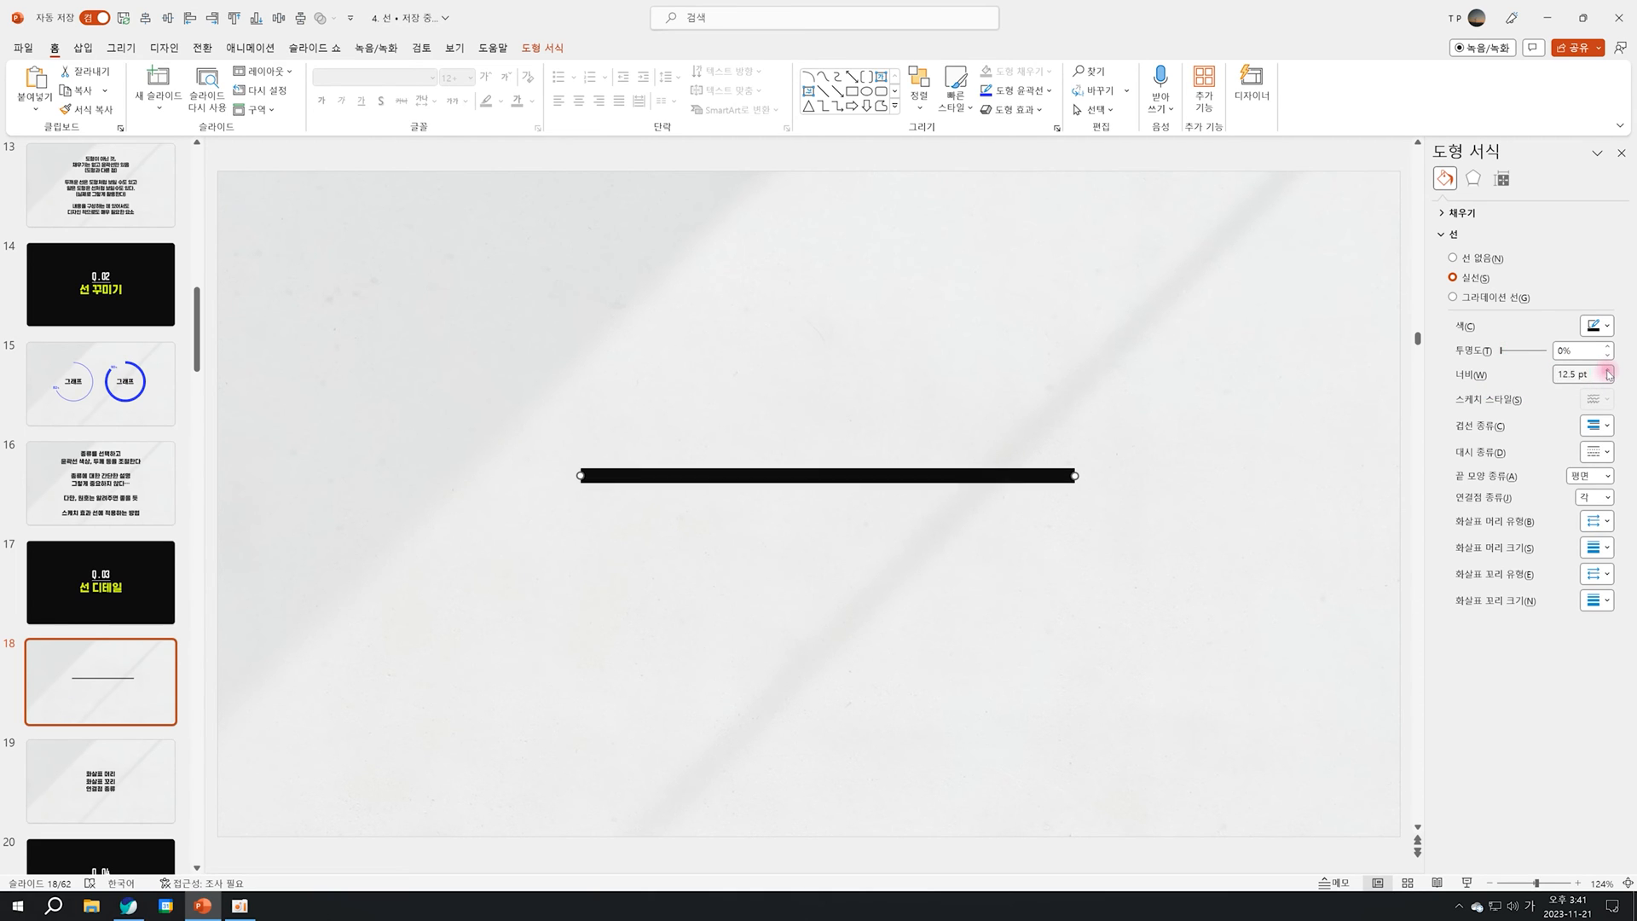
drag(1607, 374, 1607, 373)
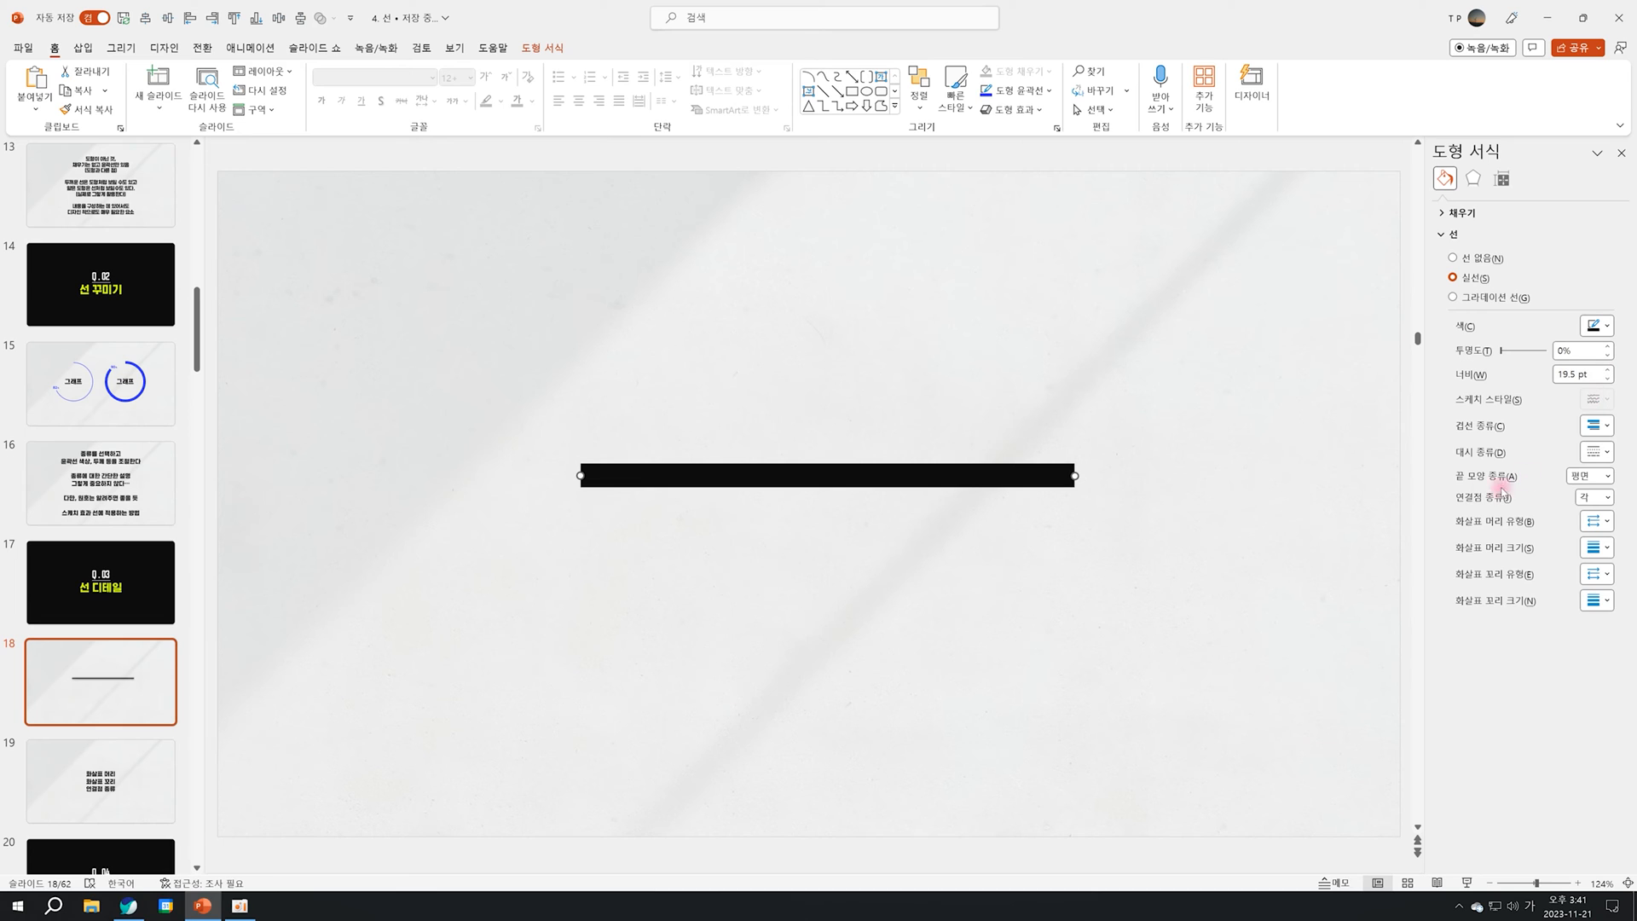
Set the thick black line's cap type to round (원형).
drag(1121, 522, 1045, 441)
drag(468, 412, 643, 547)
click(999, 470)
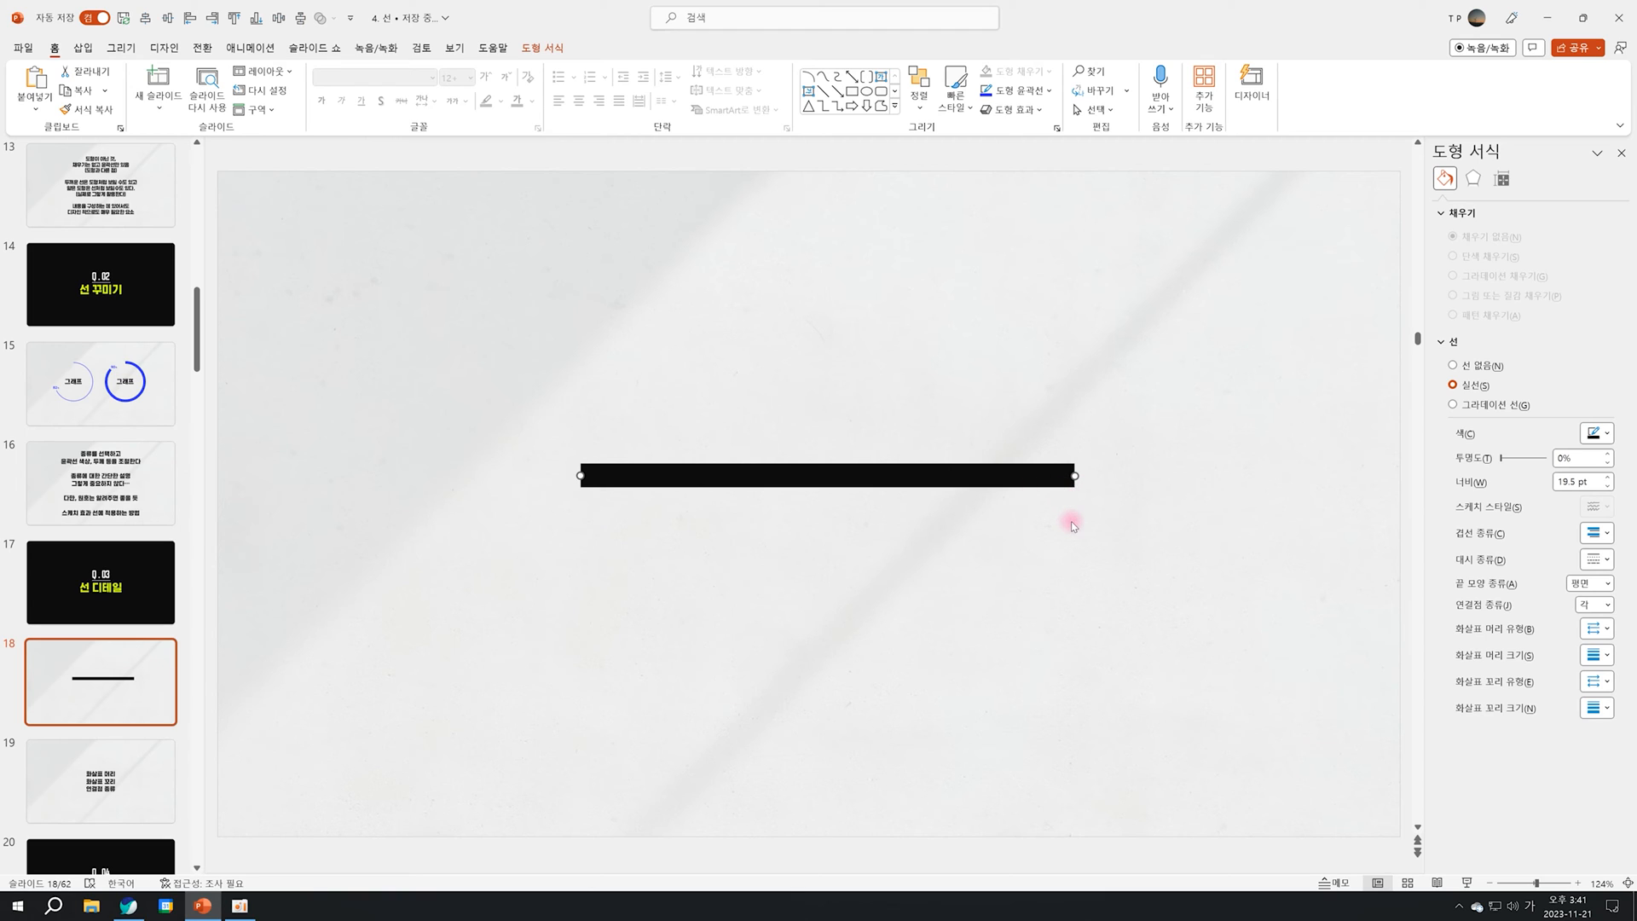
click(1607, 584)
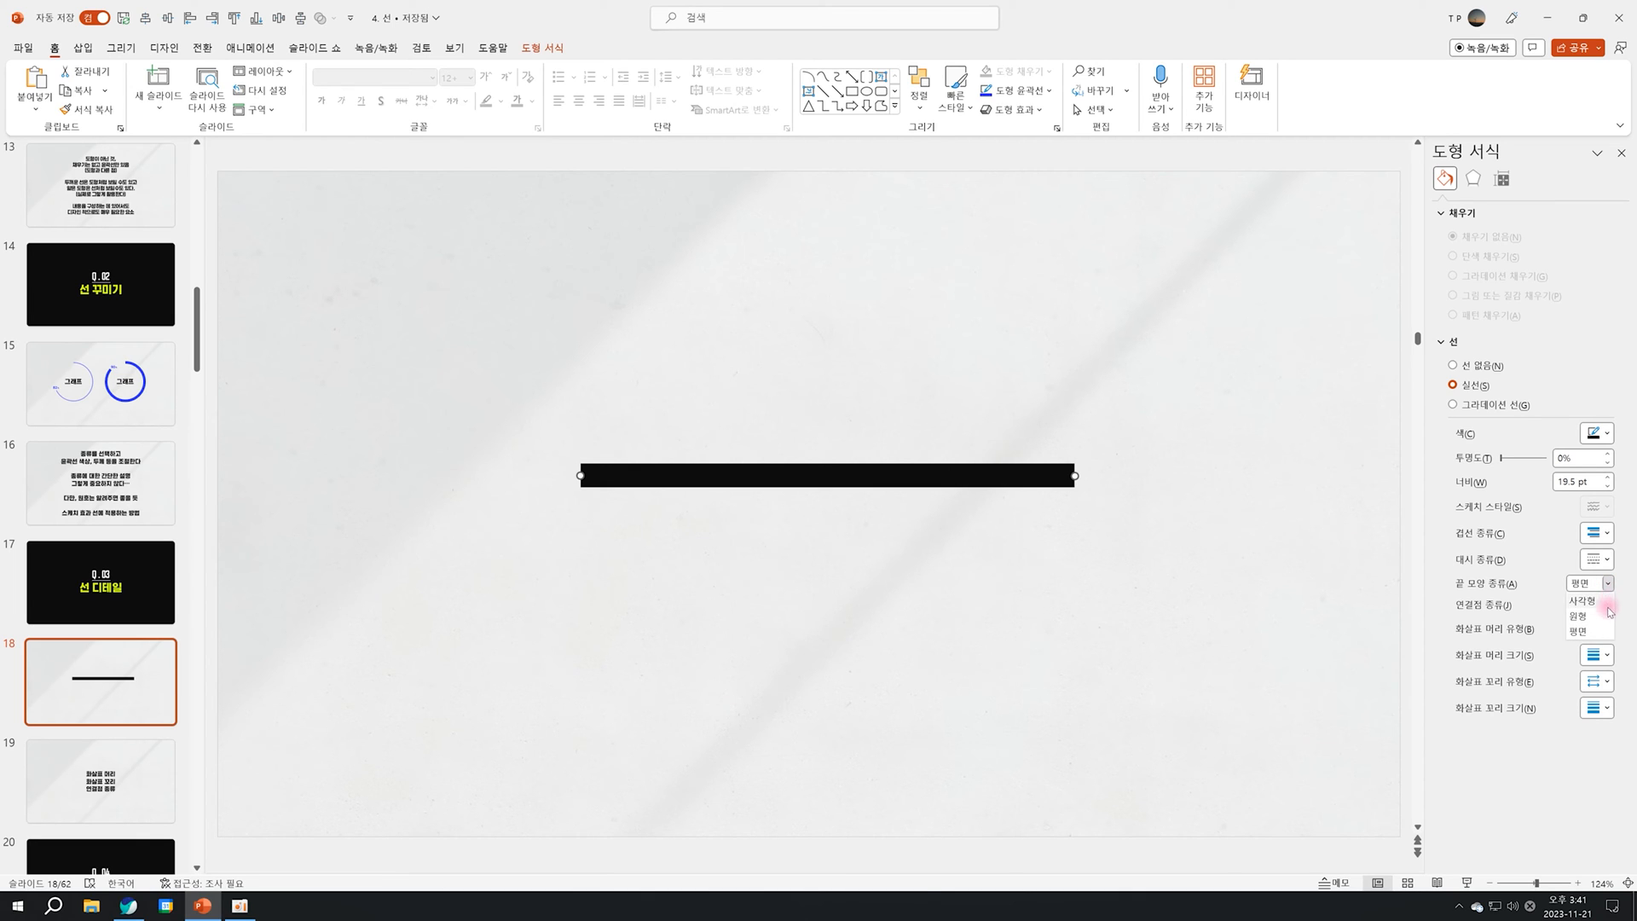
click(1591, 615)
click(1094, 560)
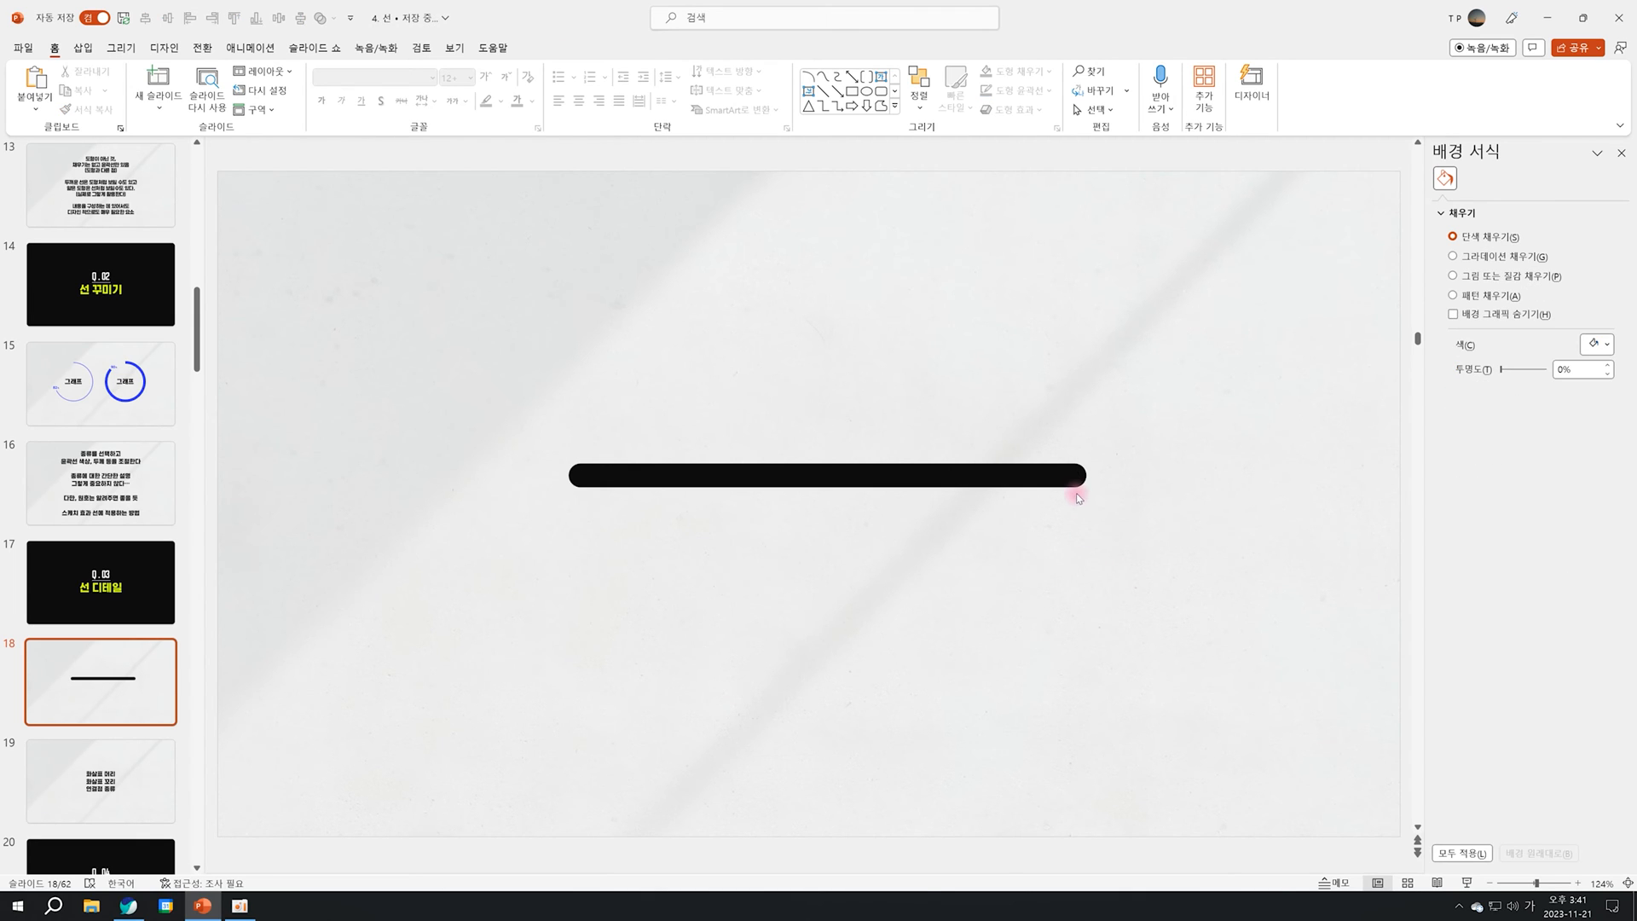
click(1053, 475)
click(1043, 530)
click(1001, 474)
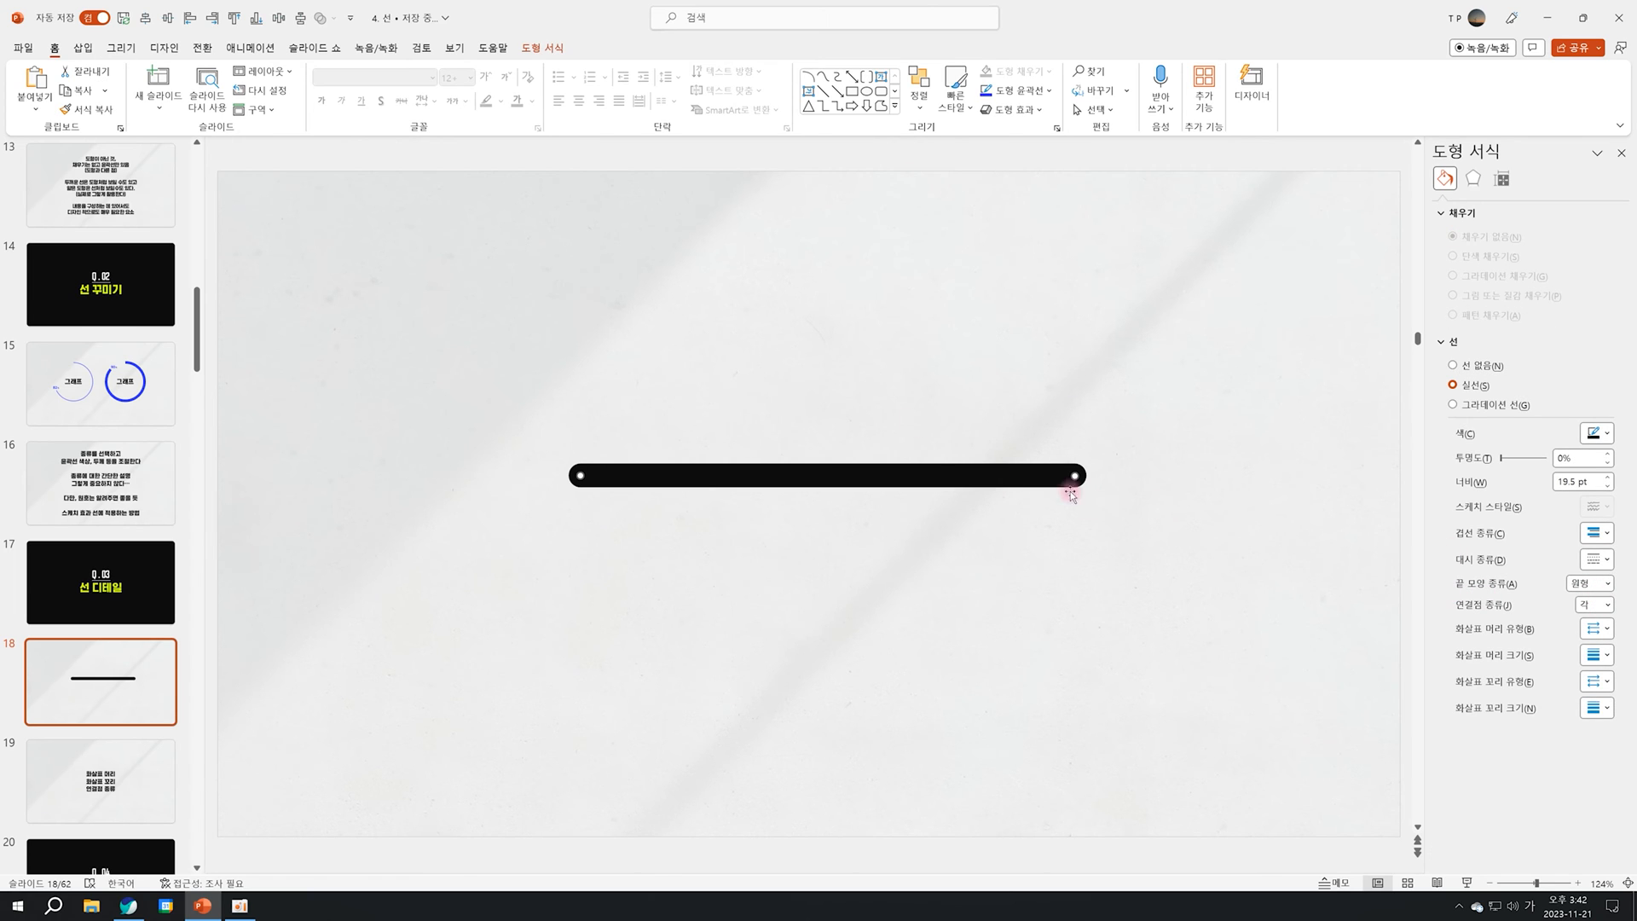